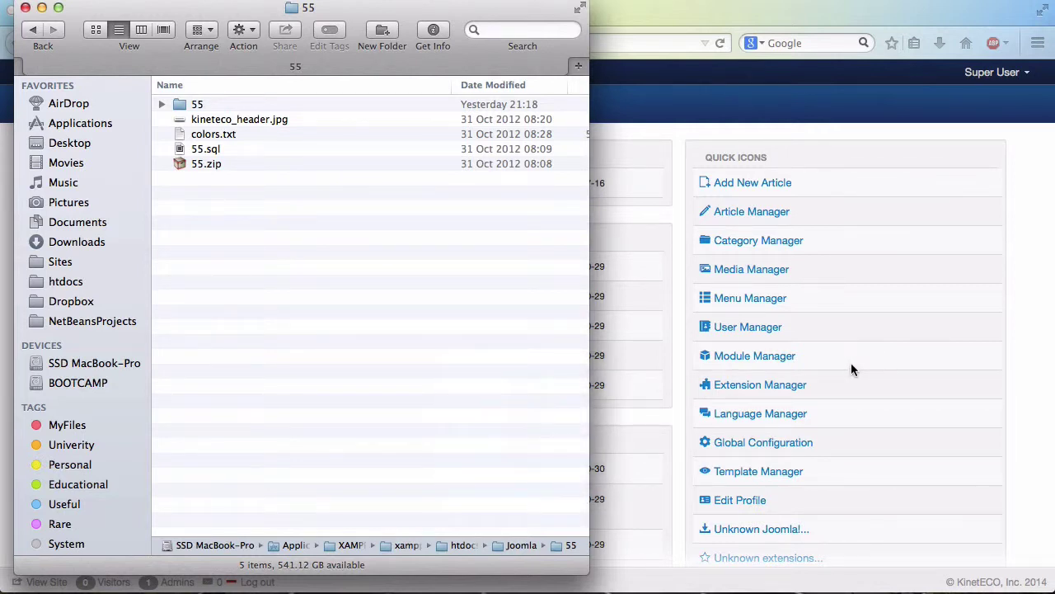
Open the Template Manager's styles list and load the public KinetECO site in a separate tab for comparison
left_click(911, 306)
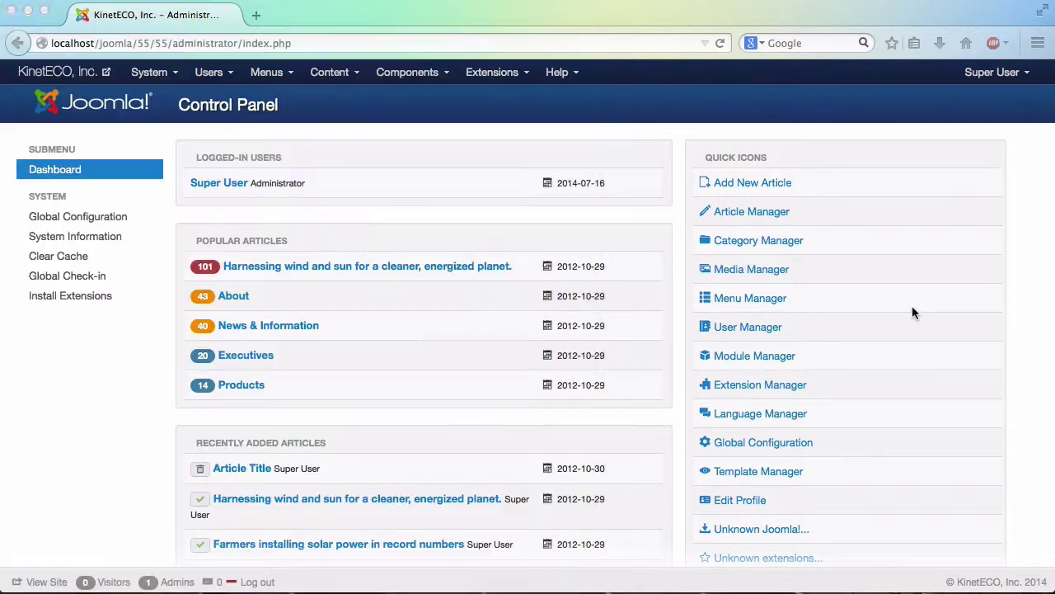
left_click(482, 76)
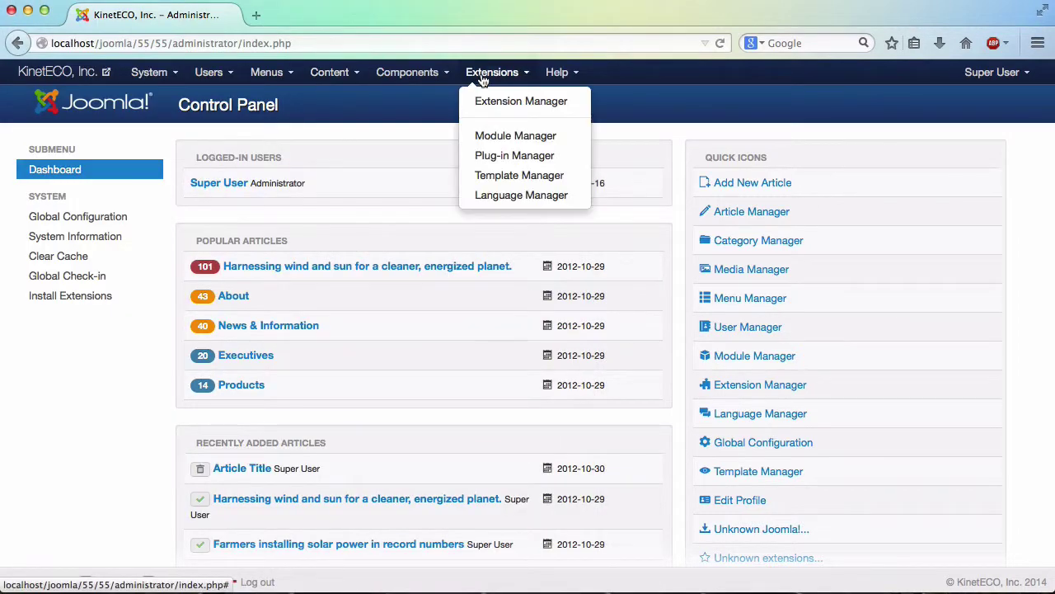
left_click(504, 175)
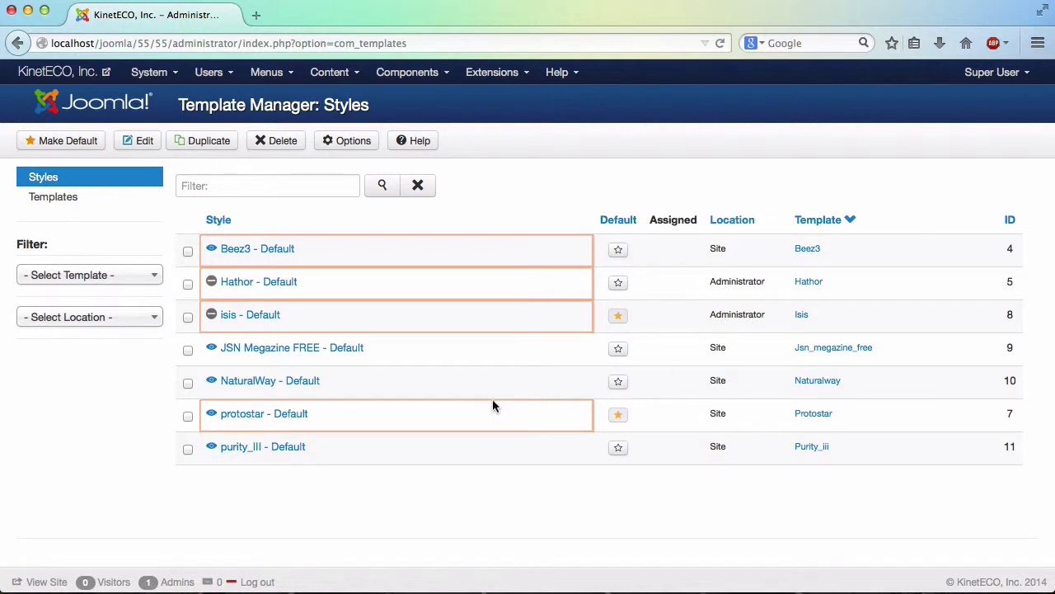
left_click(53, 74)
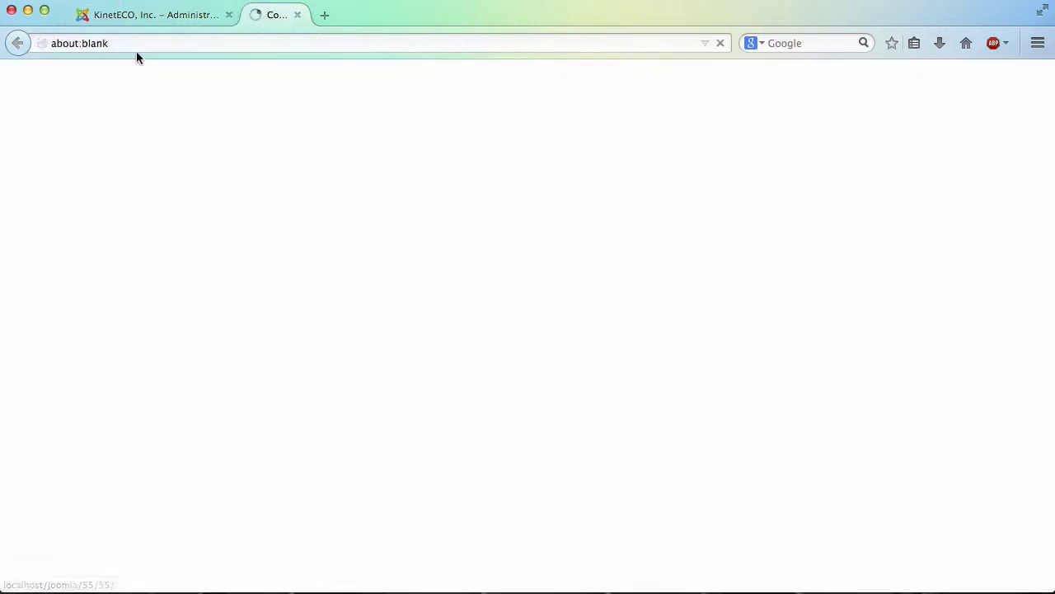
left_click(165, 12)
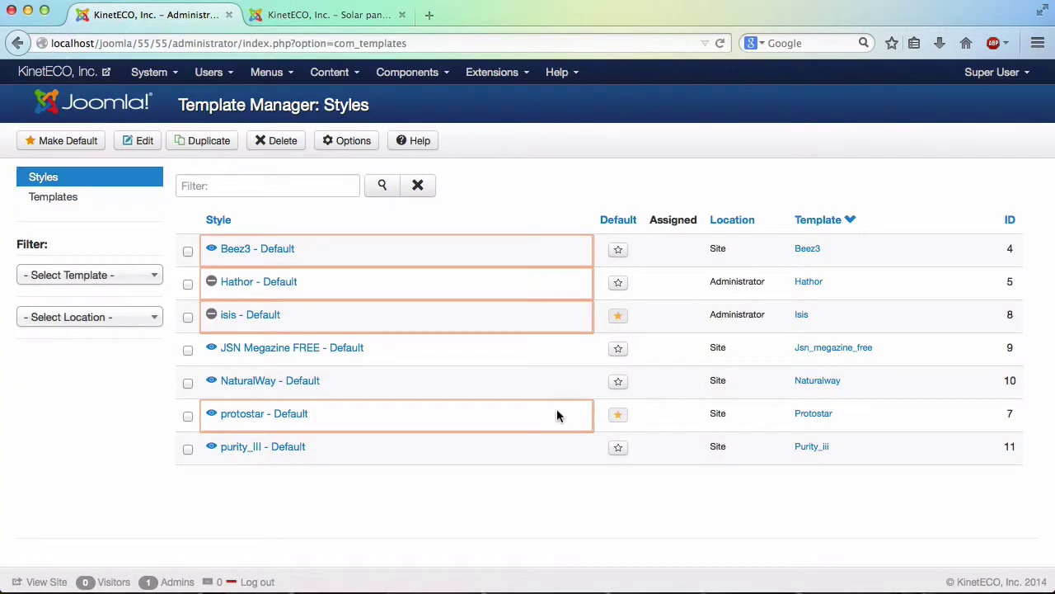
Make Beez3 the default site style and reload the public site
left_click(619, 250)
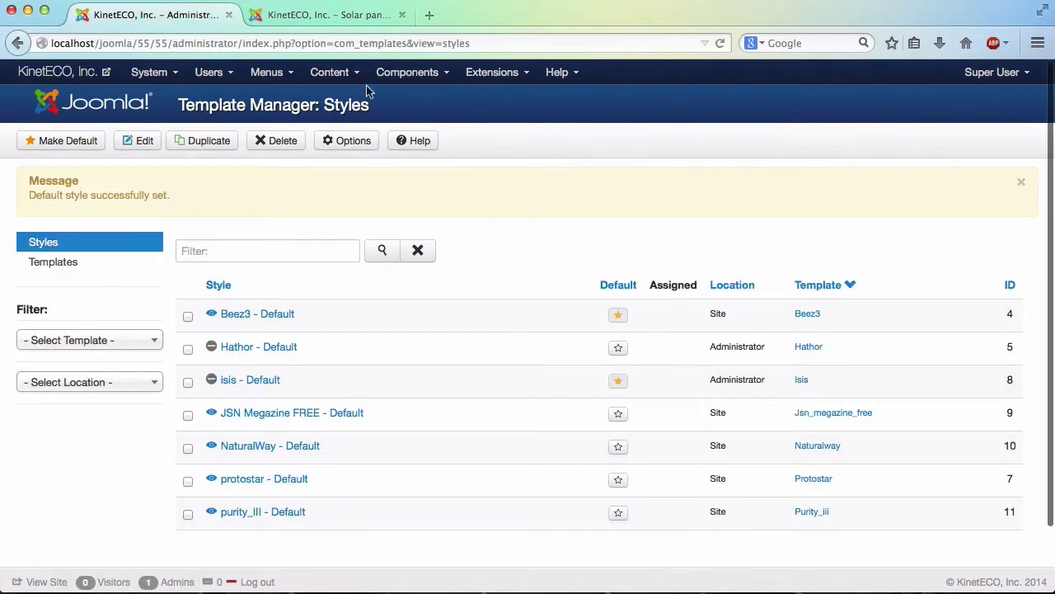
left_click(346, 16)
left_click(721, 43)
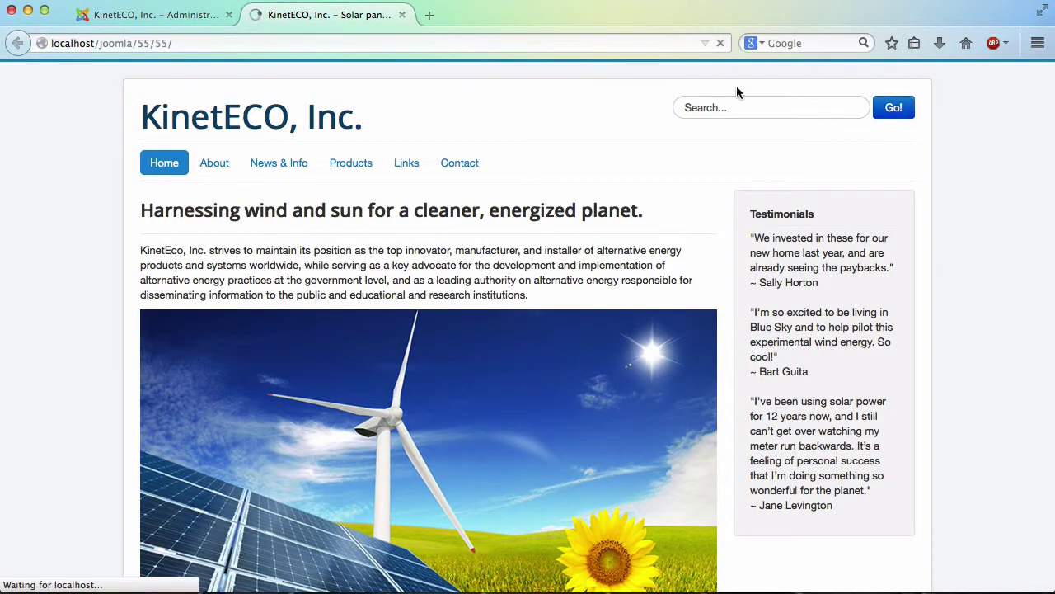
Examine the home page's layout, header, navigation and content under the Beez3 template
scroll(738, 256, "down", 3)
scroll(738, 256, "down", 5)
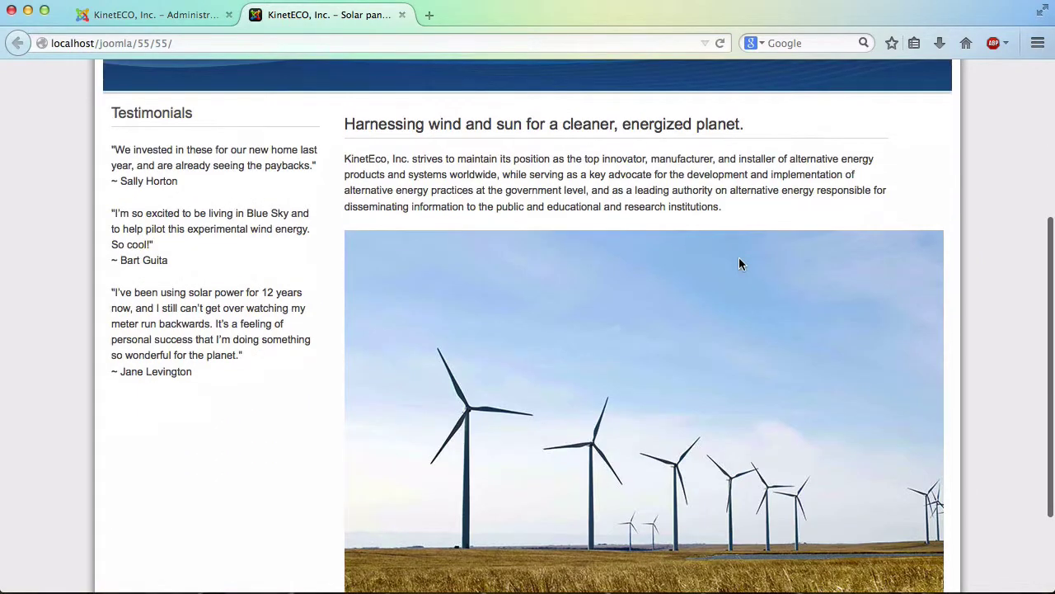
scroll(739, 256, "up", 8)
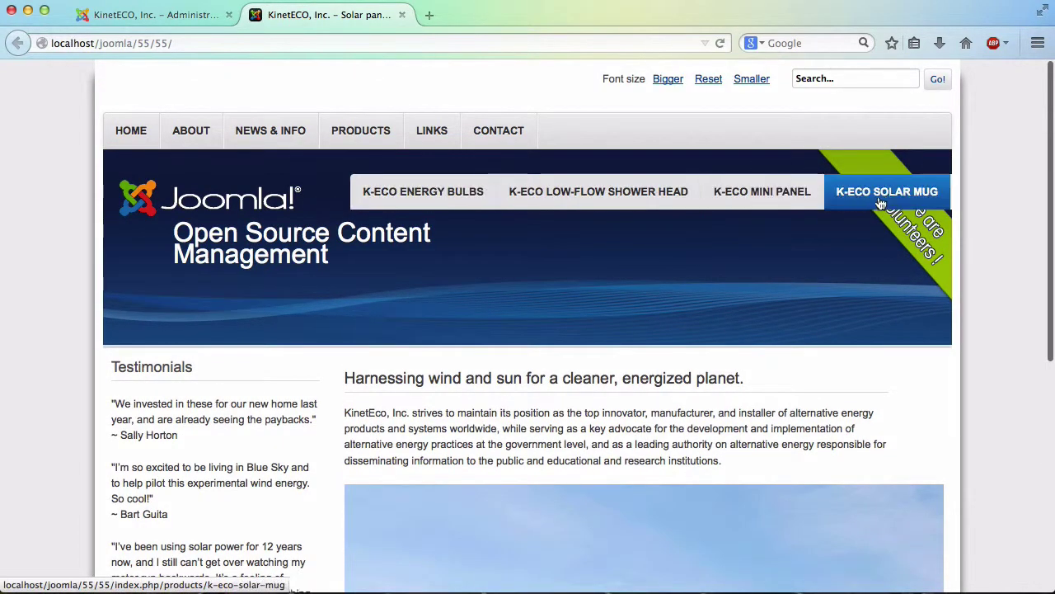
scroll(525, 276, "down", 8)
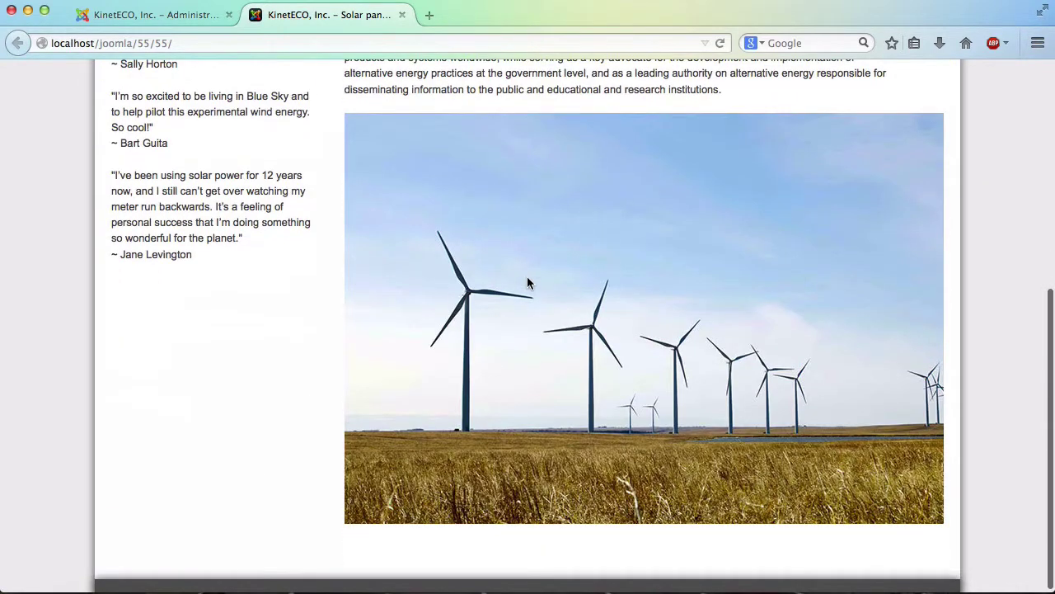
scroll(528, 280, "up", 7)
scroll(495, 259, "up", 2)
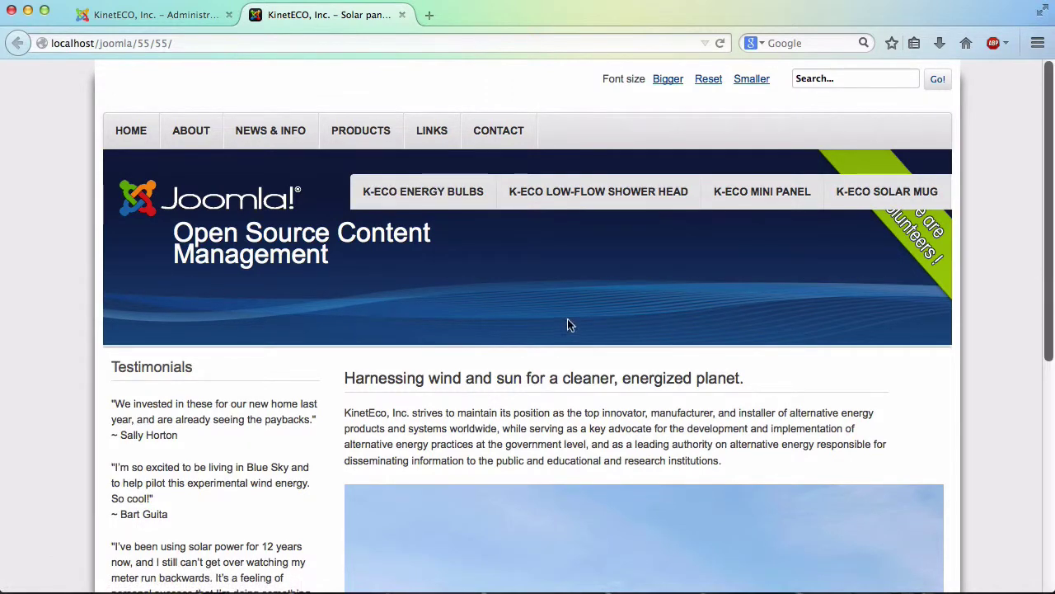
left_click(816, 79)
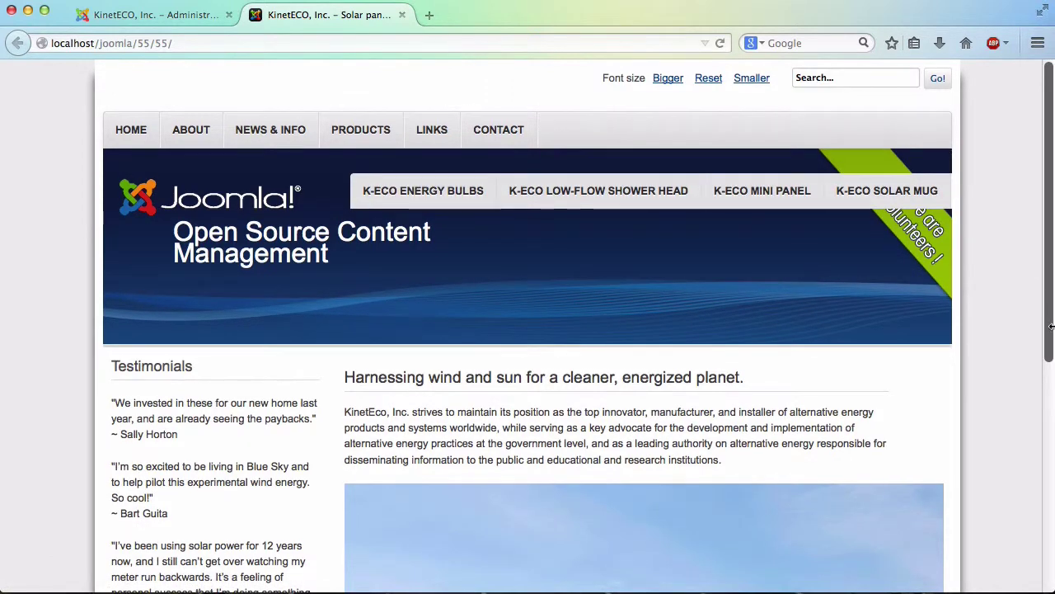
mouse_move(1054, 326)
left_mouse_down()
mouse_move(283, 322)
mouse_move(1054, 337)
left_mouse_up()
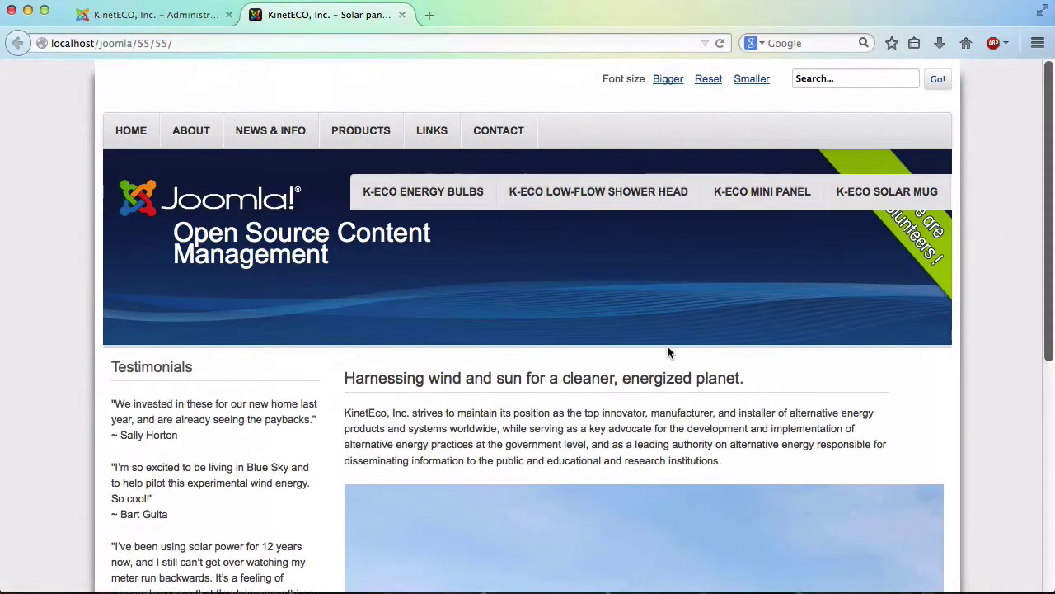
scroll(667, 344, "down", 5)
scroll(608, 353, "up", 5)
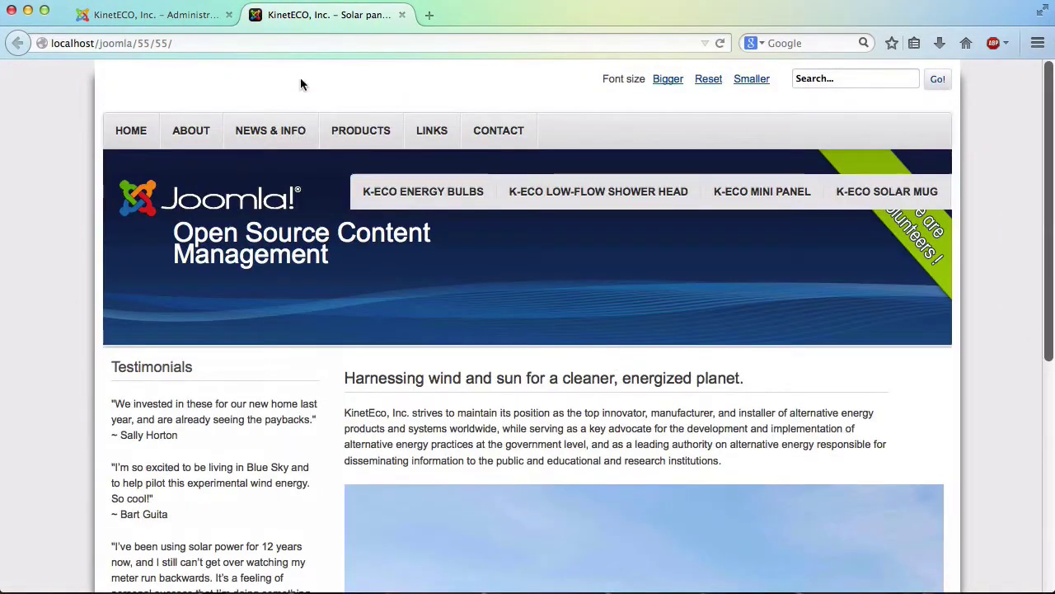
Restore protostar as the default style for the site
left_click(153, 15)
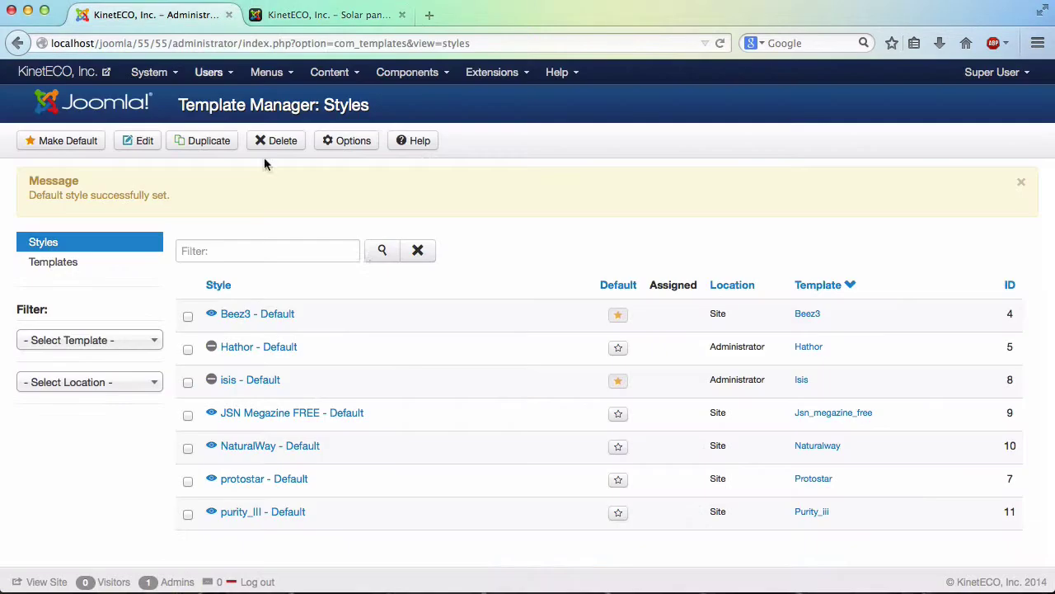
left_click(620, 481)
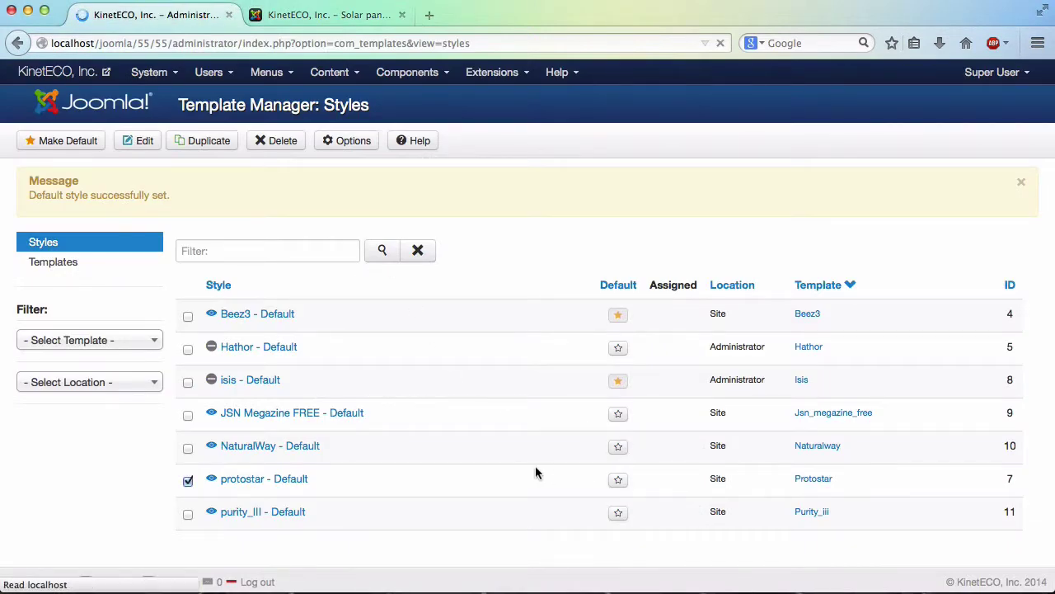
Review the Beez3 style's options and menu assignments, and check the template on the reloaded home page
left_click(248, 321)
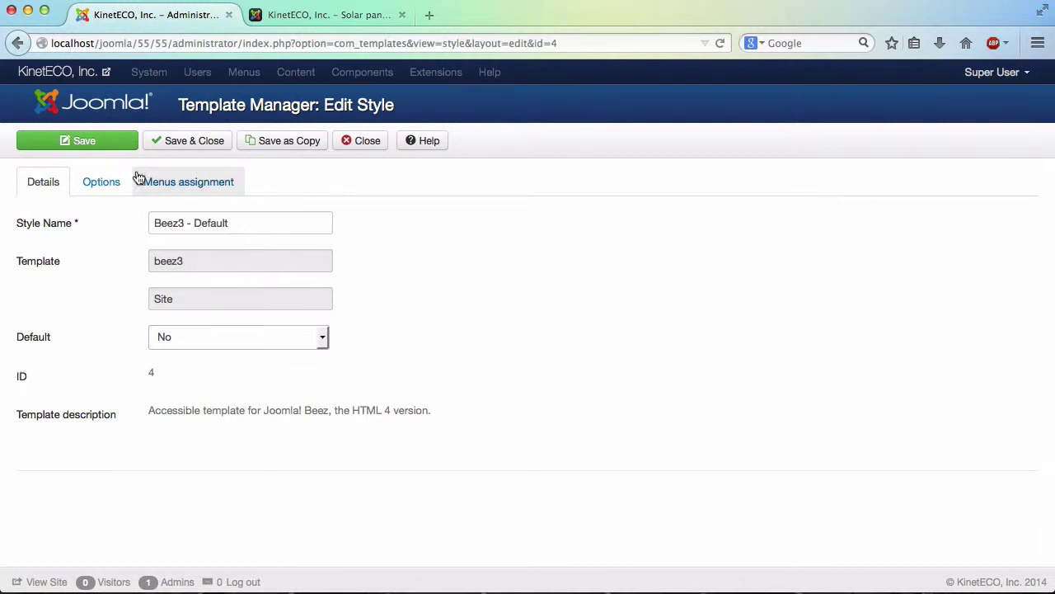
left_click(101, 182)
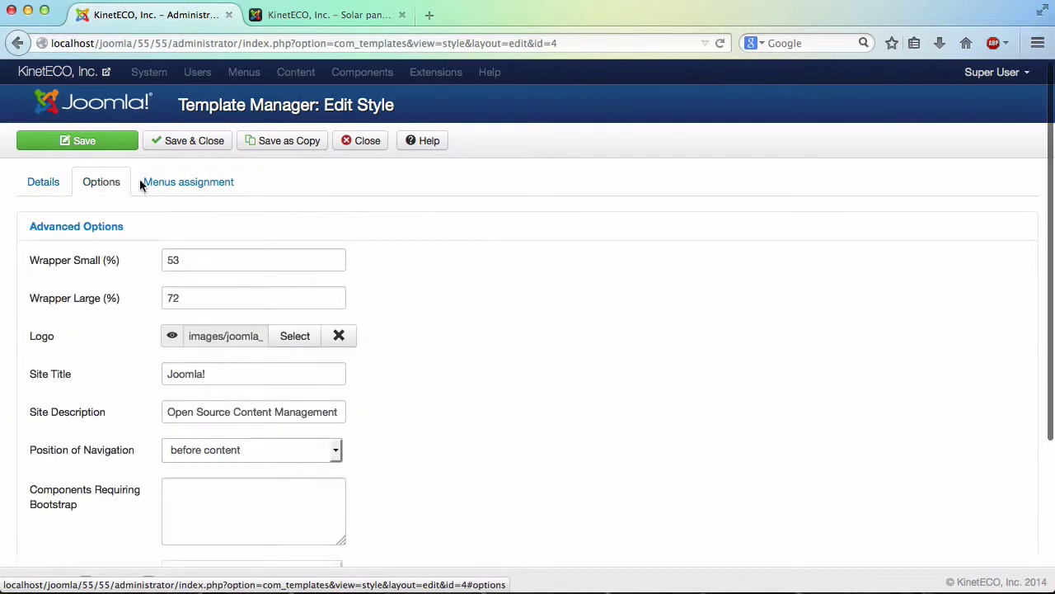
left_click(189, 183)
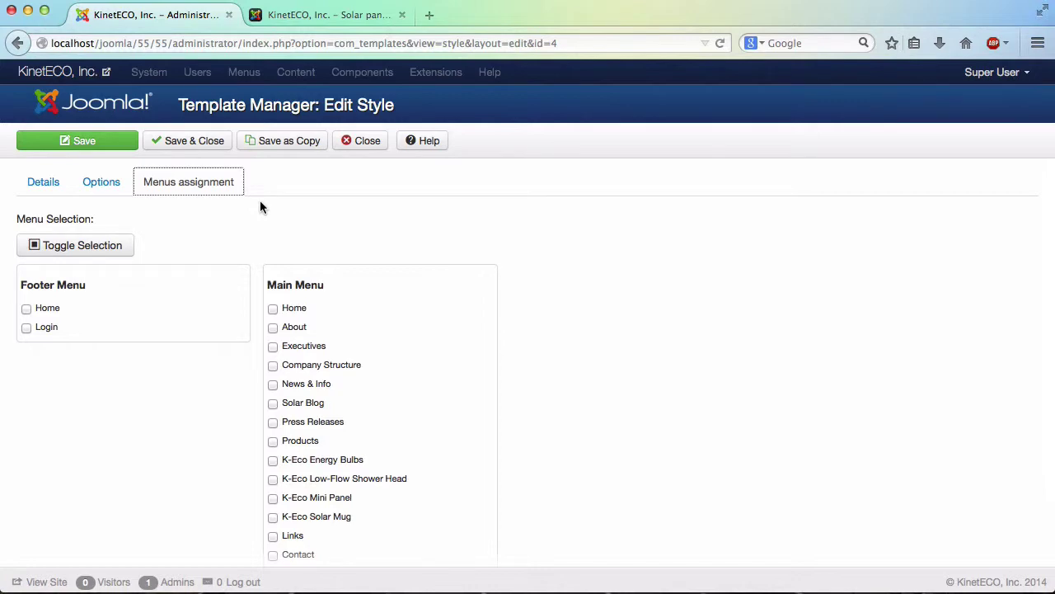
left_click(346, 17)
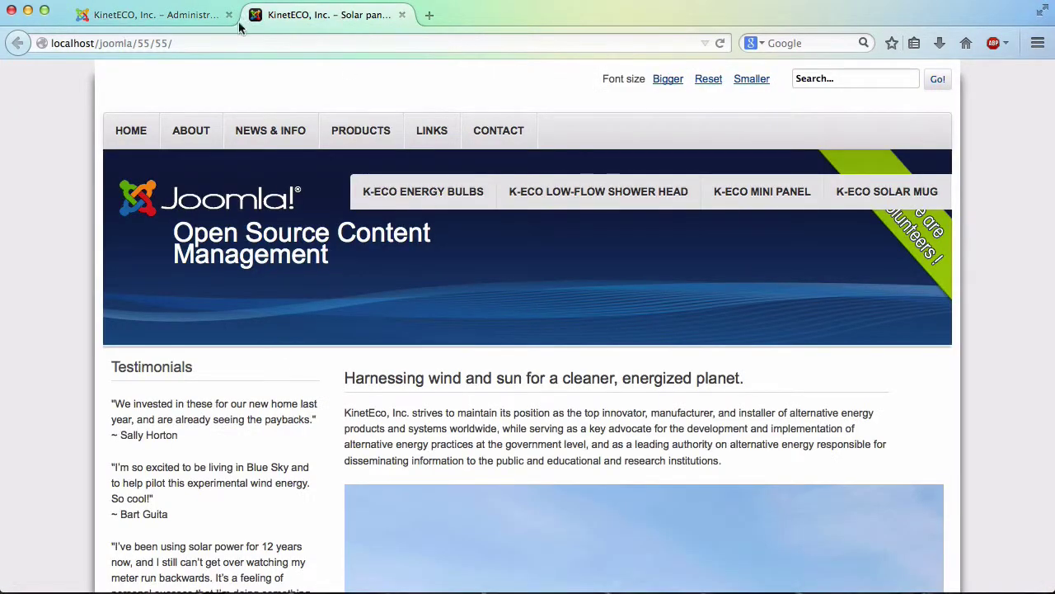
left_click(720, 43)
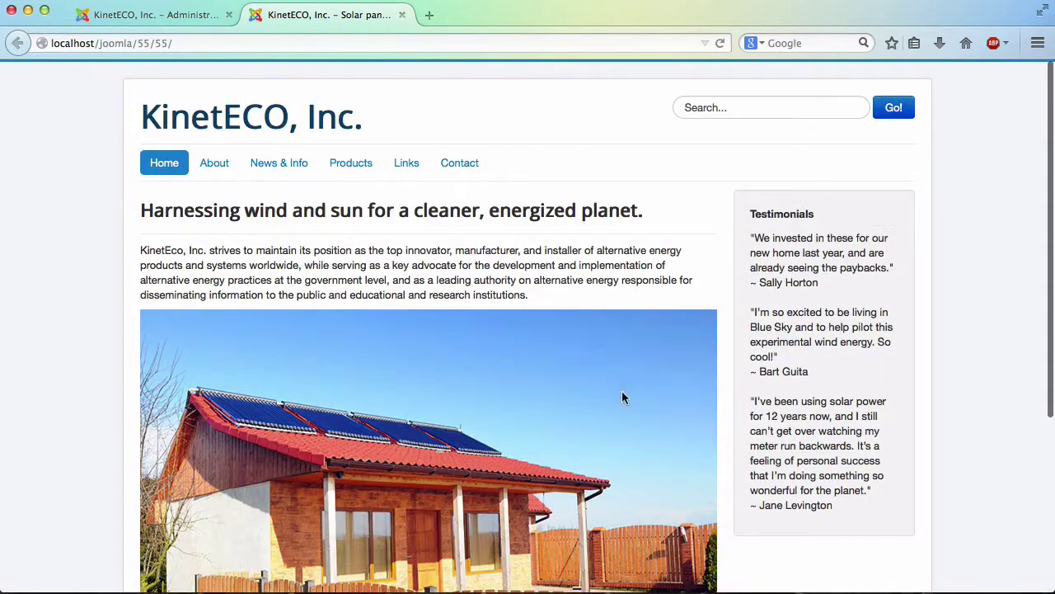
left_click(202, 14)
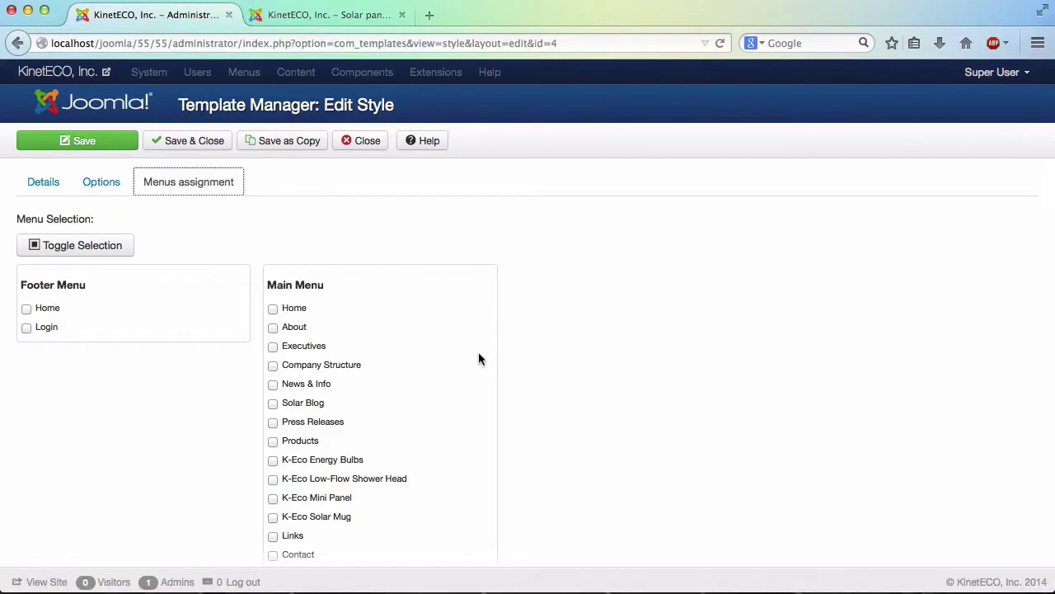
Assign the Beez3 style to Products, K-Eco Energy Bulbs, K-Eco Low-Flow Shower Head, K-Eco Mini Panel and K-Eco Solar Mug, and save
left_click(273, 441)
left_click(273, 460)
left_click(273, 479)
left_click(273, 498)
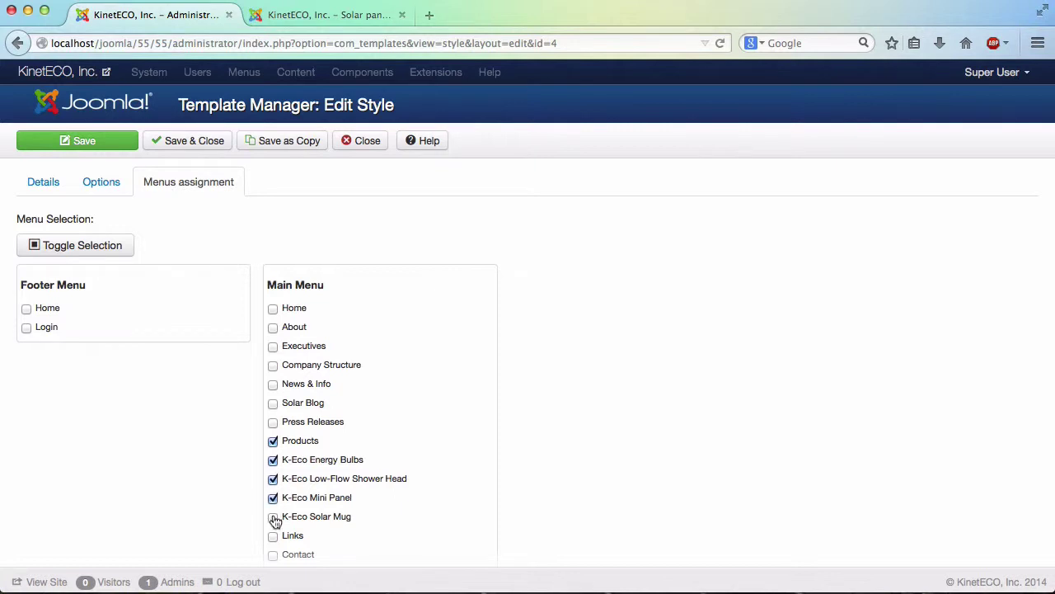
left_click(273, 517)
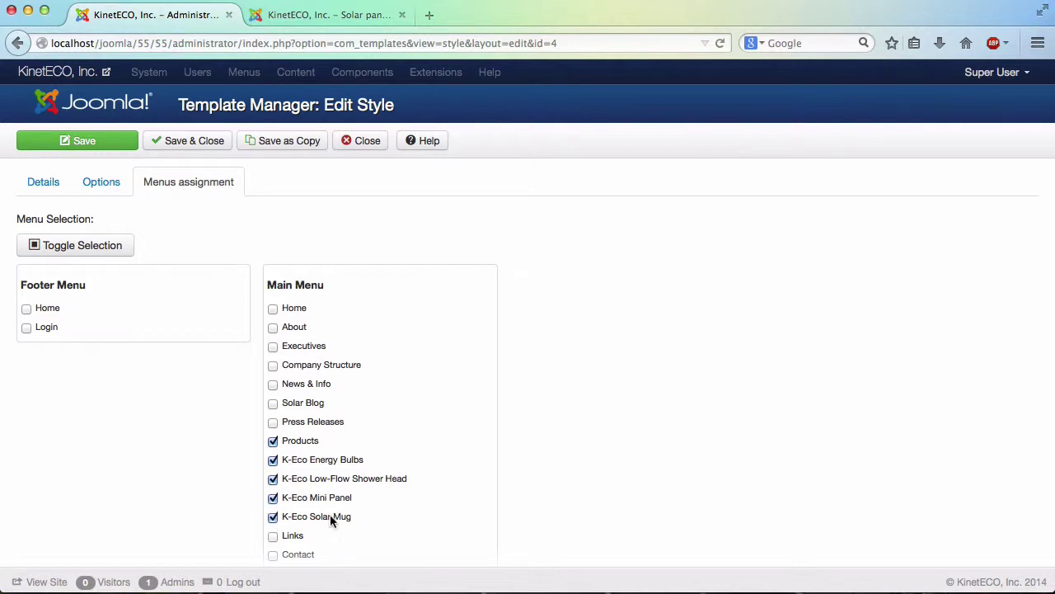
left_click(99, 142)
Reload the public site and compare the templates used on the Home, About and Products pages
left_click(330, 14)
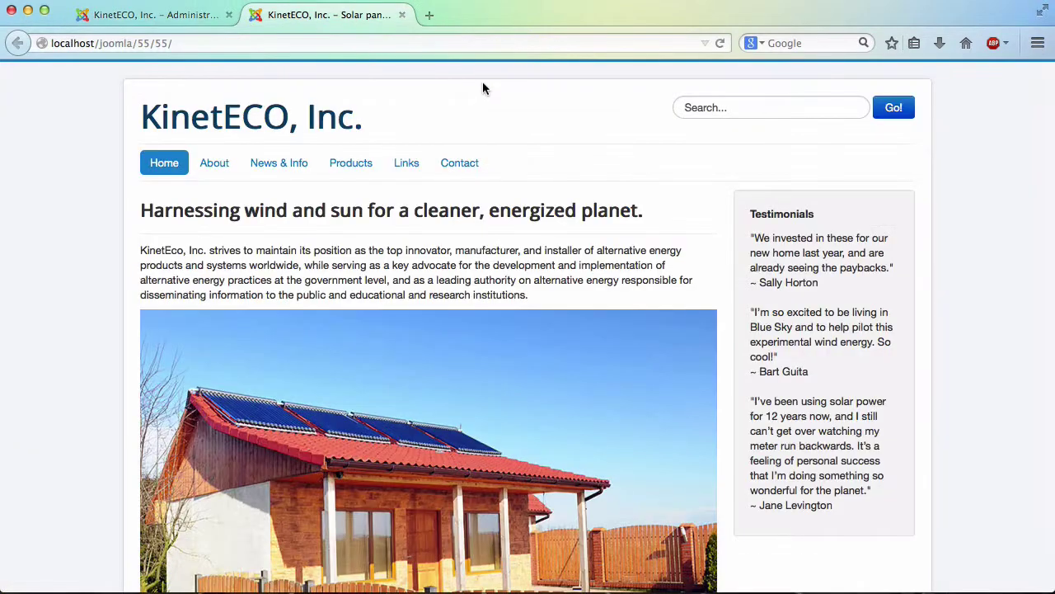
left_click(136, 15)
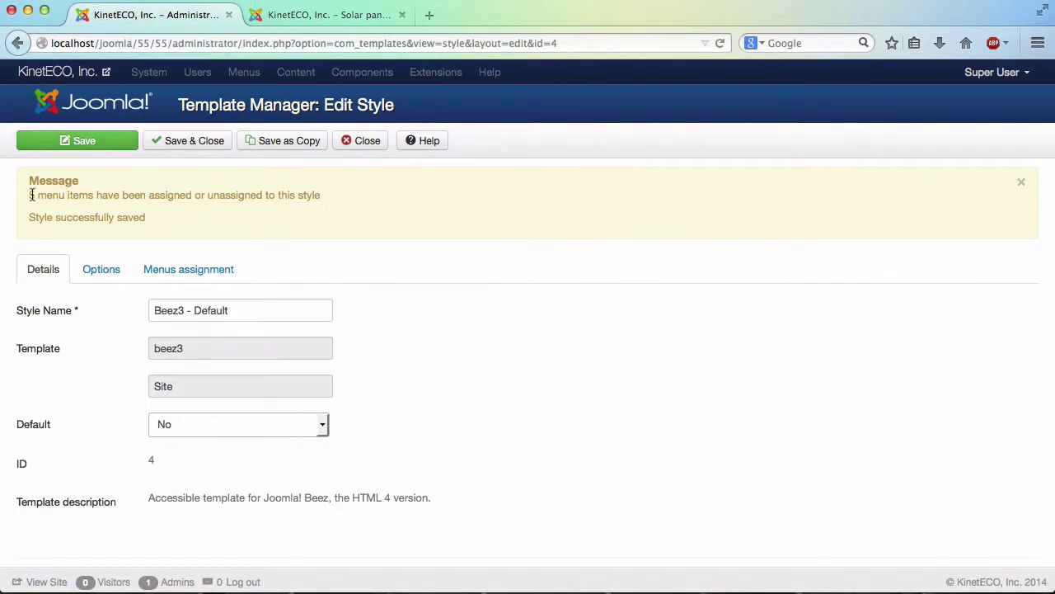
left_click_drag(35, 195, 333, 207)
left_click(330, 15)
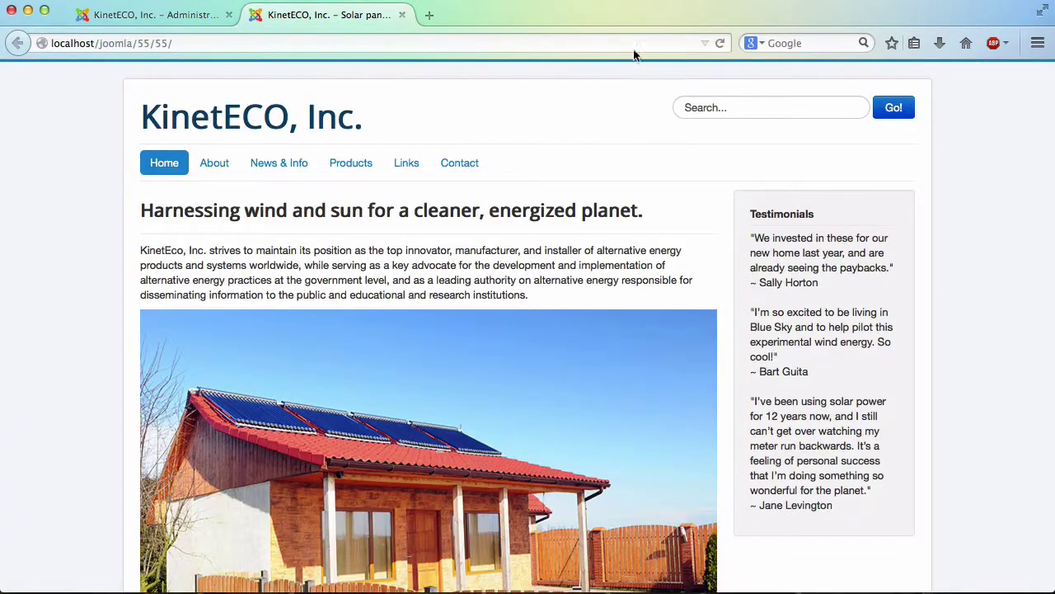
left_click(720, 43)
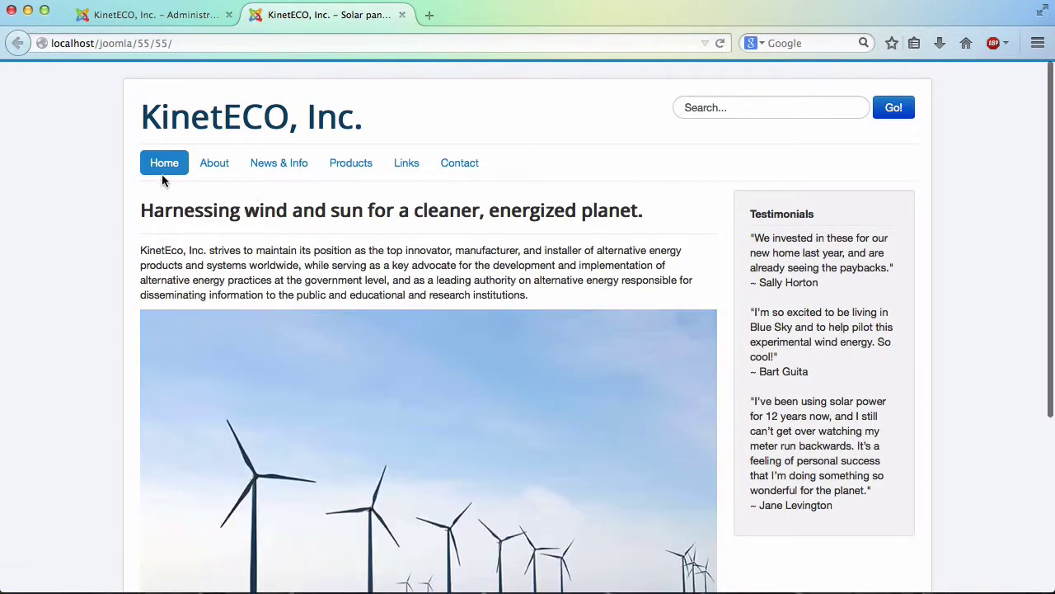
left_click(224, 169)
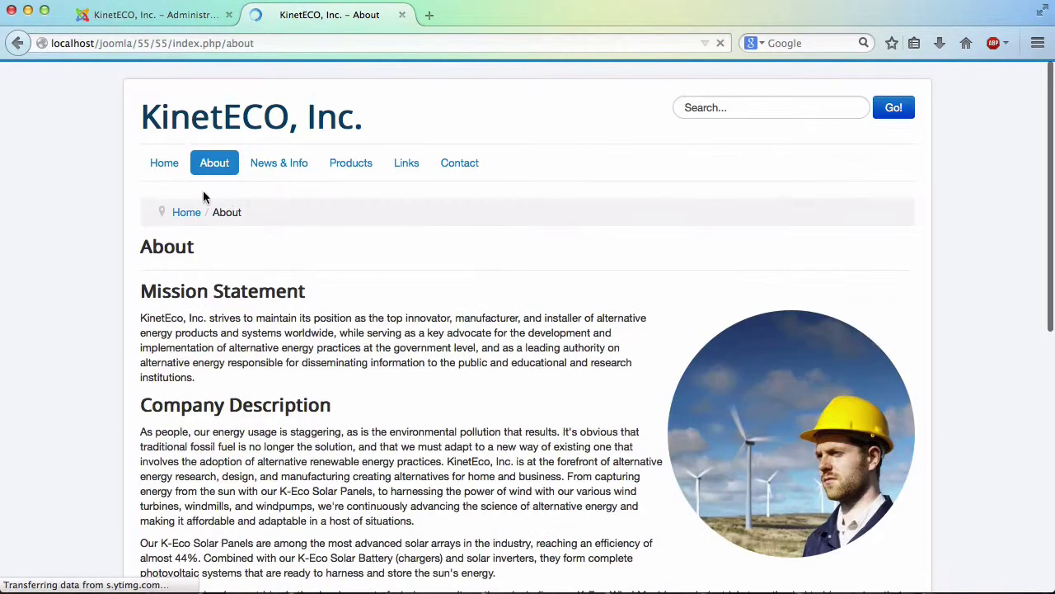
left_click(353, 165)
scroll(73, 246, "down", 5)
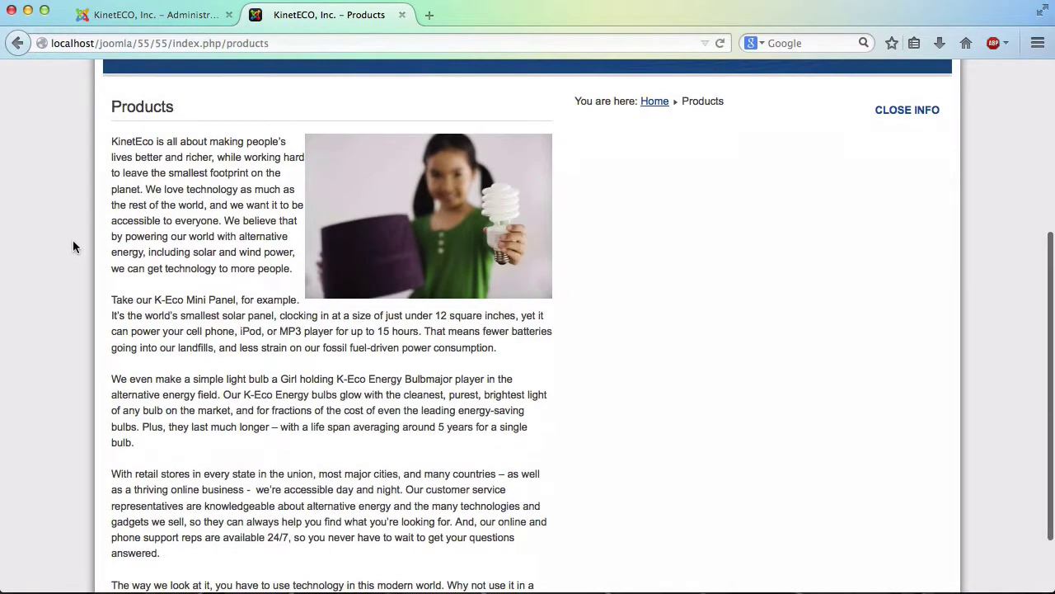
scroll(73, 245, "up", 4)
scroll(73, 239, "up", 1)
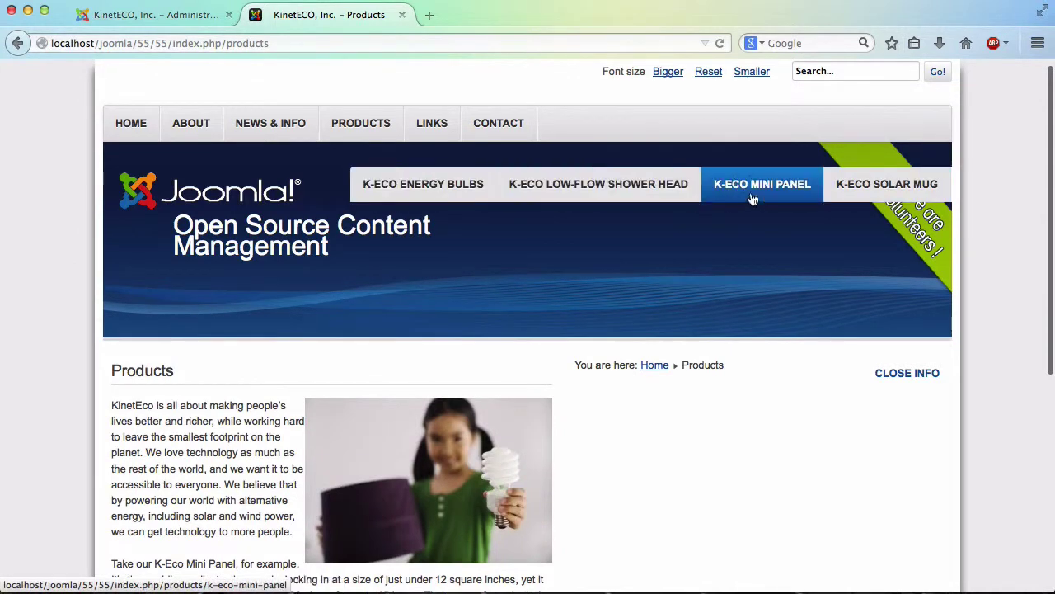
scroll(443, 345, "down", 3)
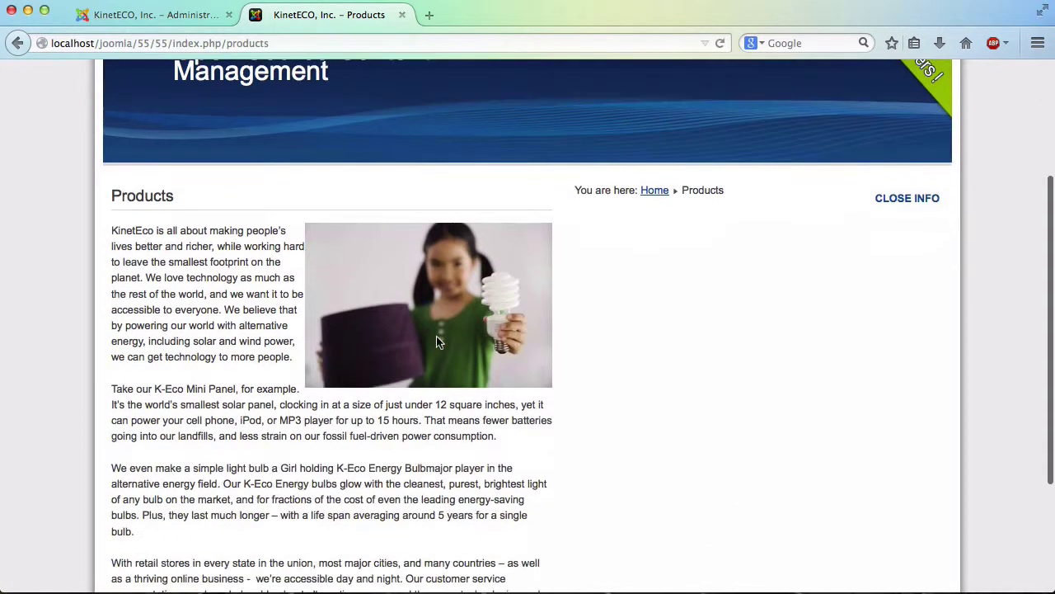
Unassign the Beez3 style from Products and the four K-Eco product menu items, and save and close the style
left_click(140, 16)
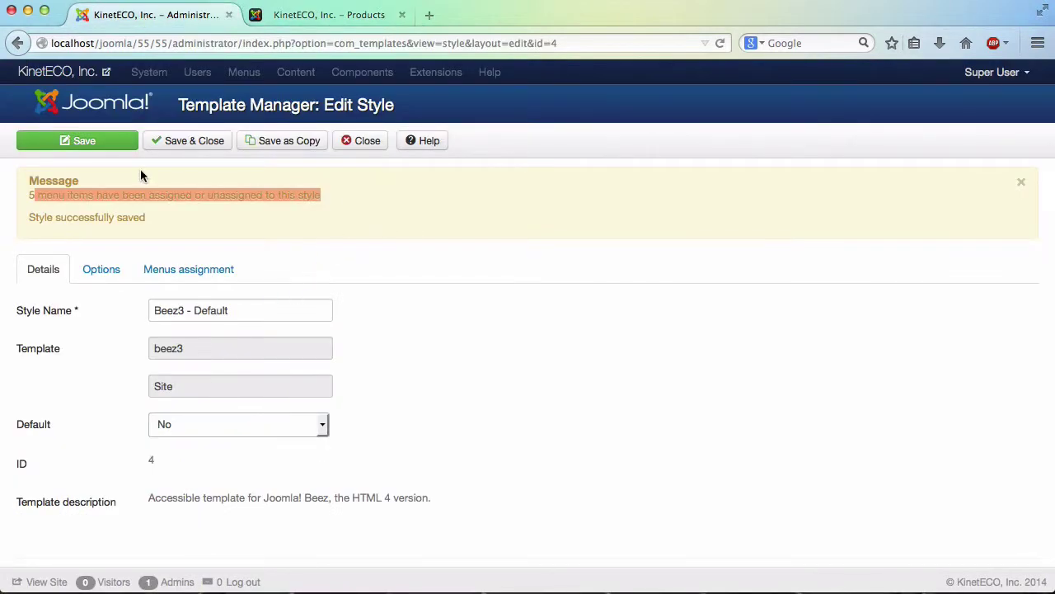
left_click(183, 276)
scroll(275, 446, "down", 3)
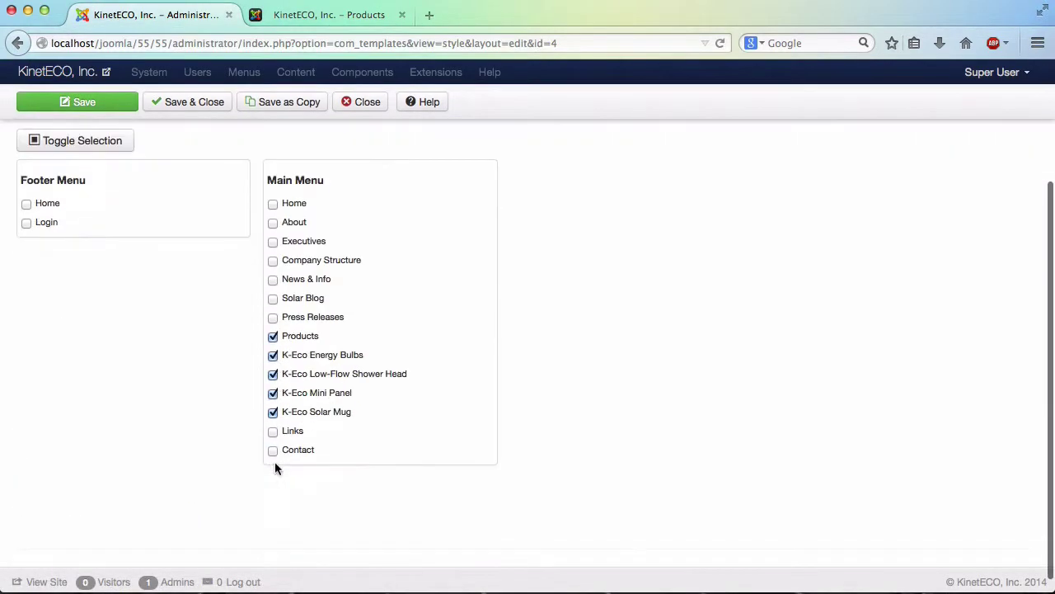
left_click(273, 336)
left_click(273, 355)
left_click(273, 374)
left_click(273, 393)
left_click(273, 413)
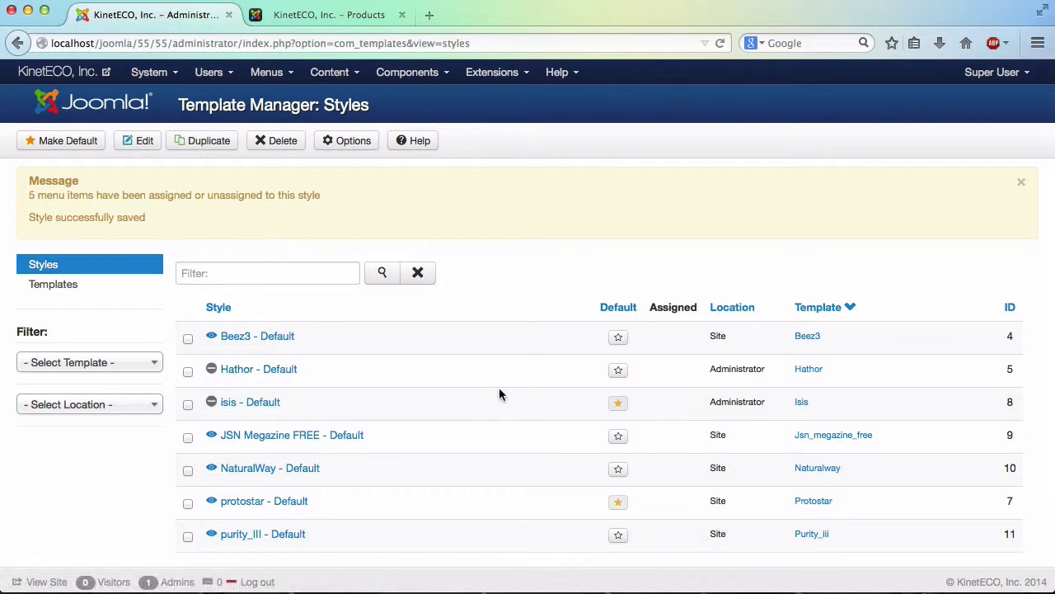
Reload the public Products page and check the template used there and on the Home page
left_click(388, 16)
left_click(723, 42)
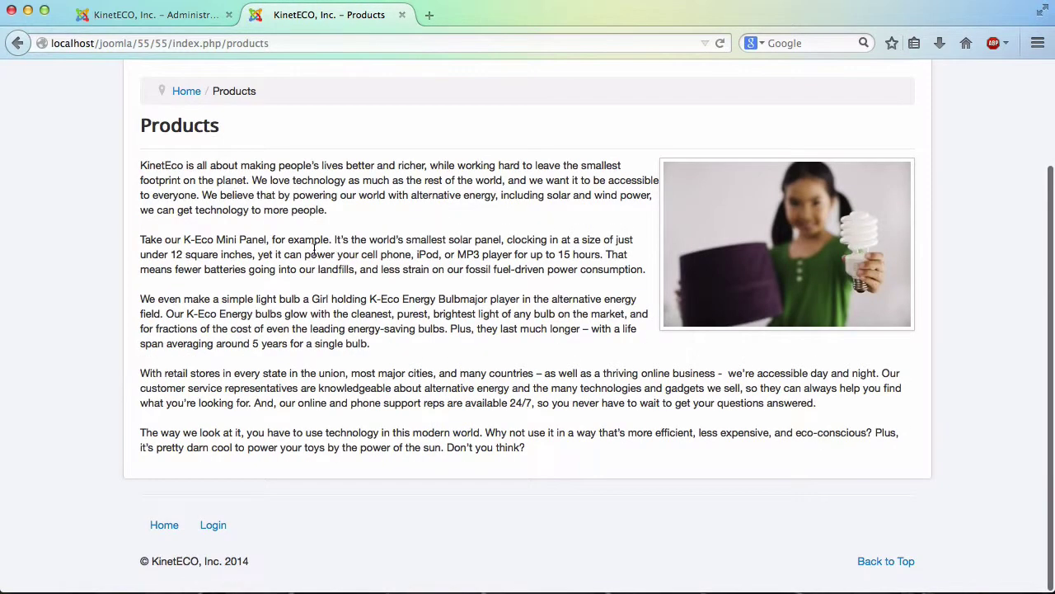
scroll(316, 252, "up", 3)
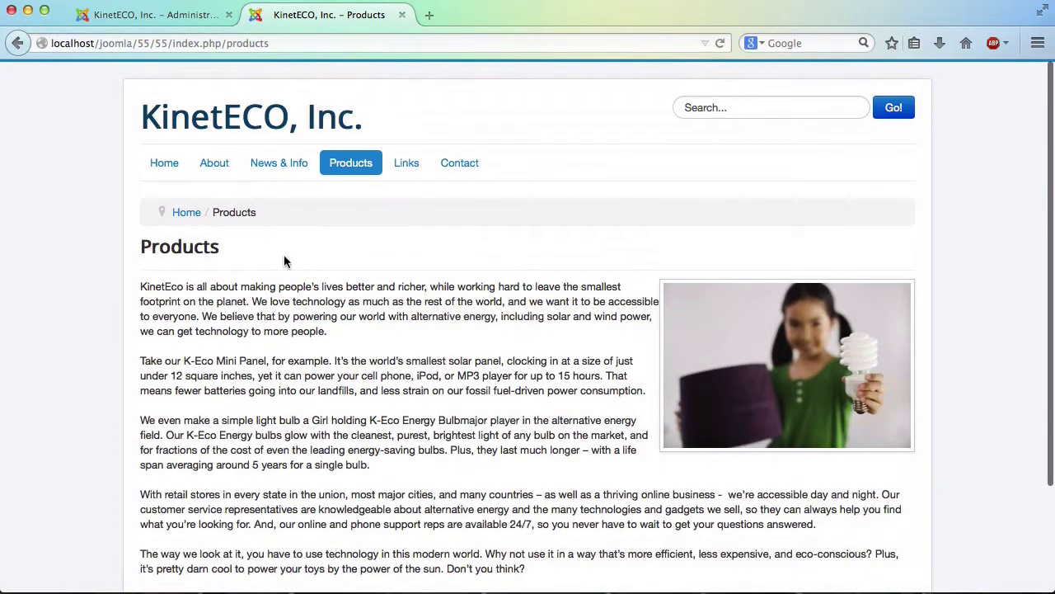
left_click(165, 164)
Return to the Template Manager, open the protostar - Default style, and review its details and menu assignments
left_click(169, 15)
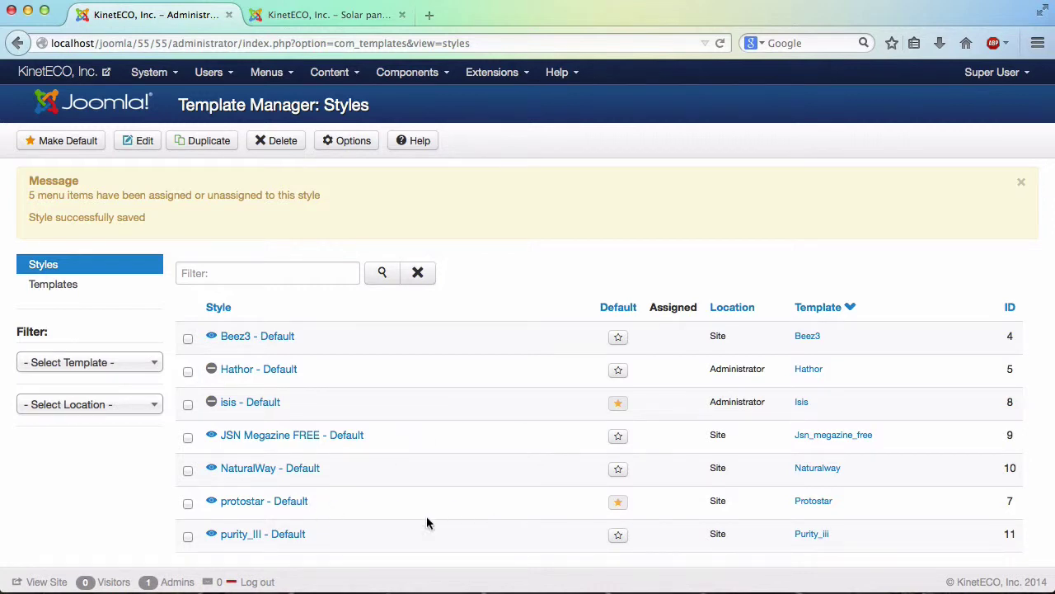
left_click(268, 503)
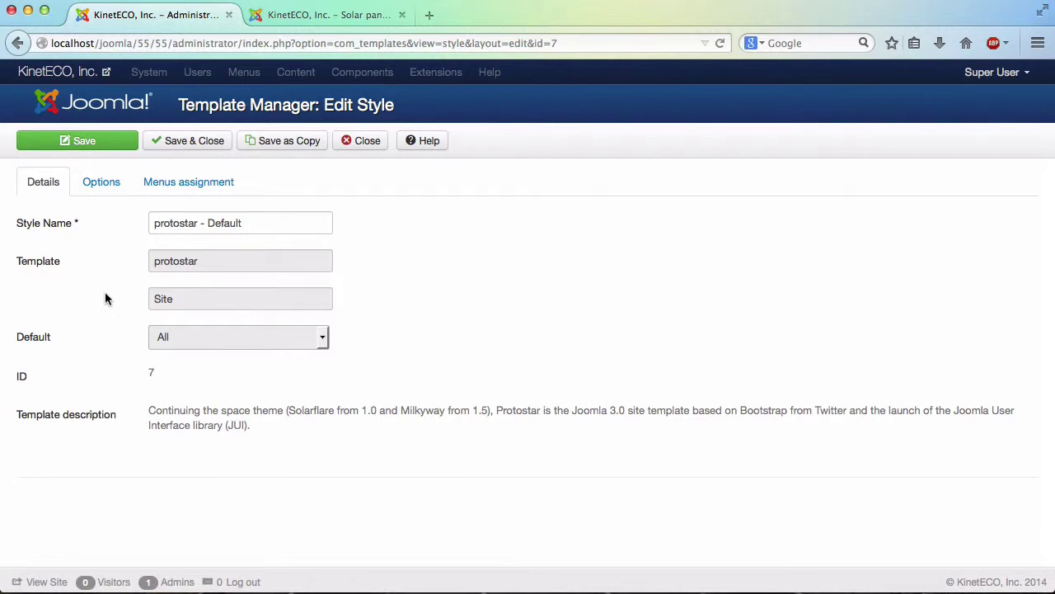
left_click(102, 185)
left_click(45, 183)
left_click_drag(256, 223, 147, 224)
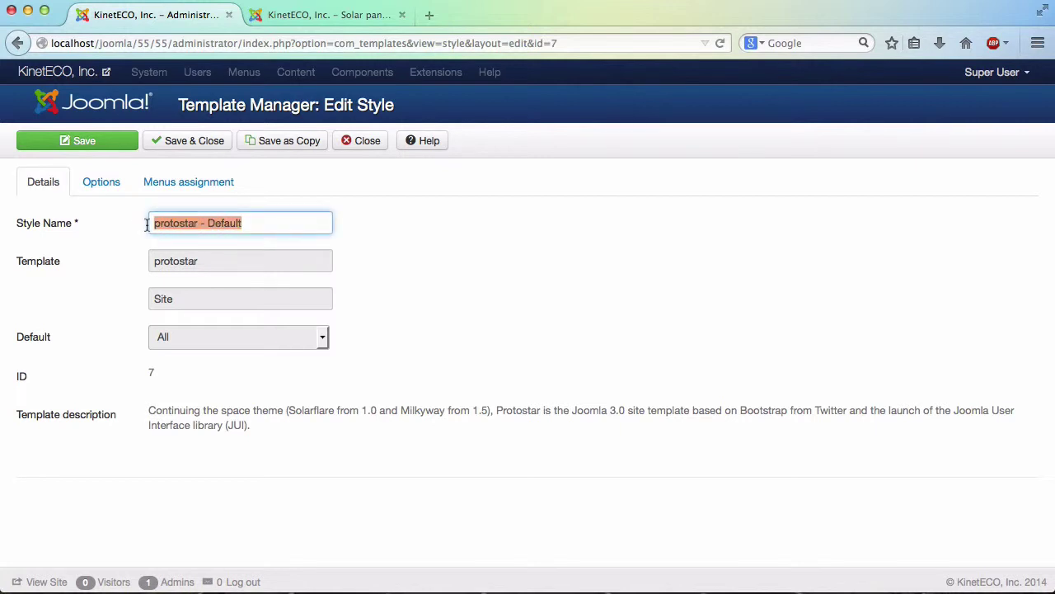
left_click(479, 244)
left_click(142, 190)
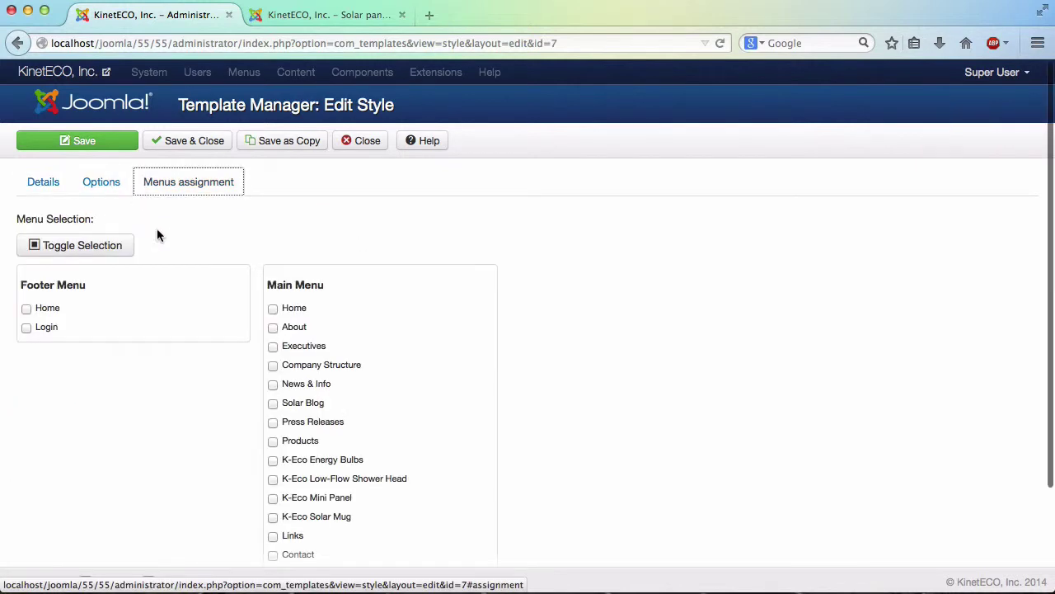
scroll(231, 342, "down", 3)
scroll(231, 342, "up", 2)
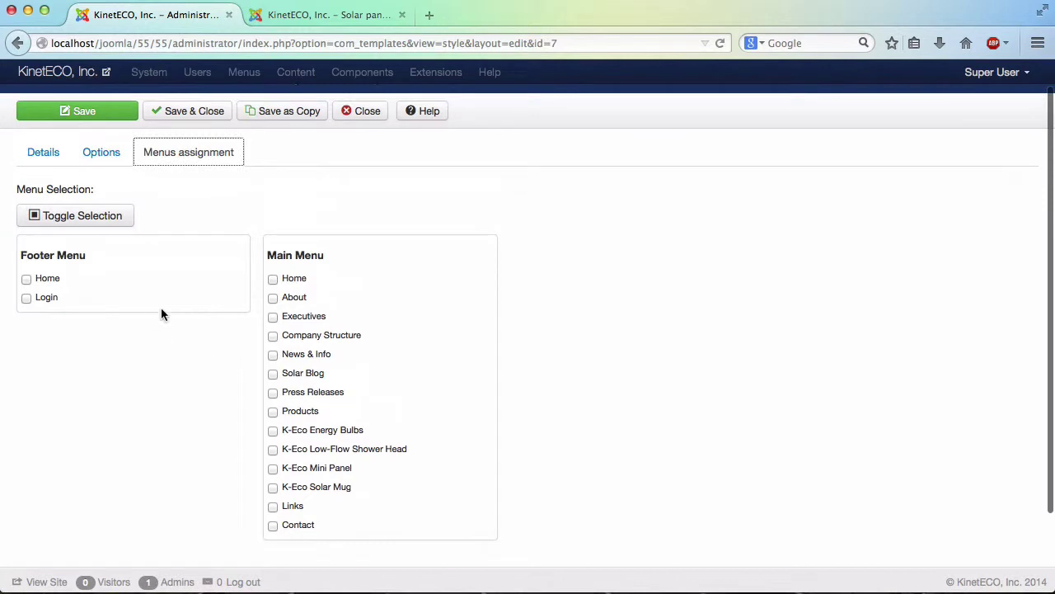
Examine the protostar style's advanced options, from the template and background colours to the fluid layout setting
left_click(105, 156)
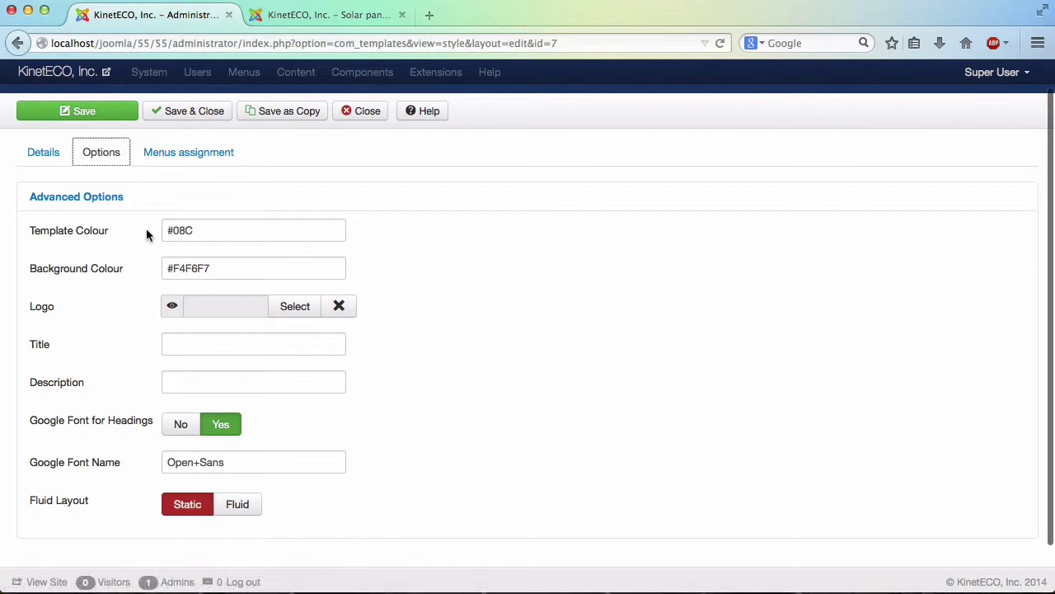
left_click(73, 199)
left_click(75, 203)
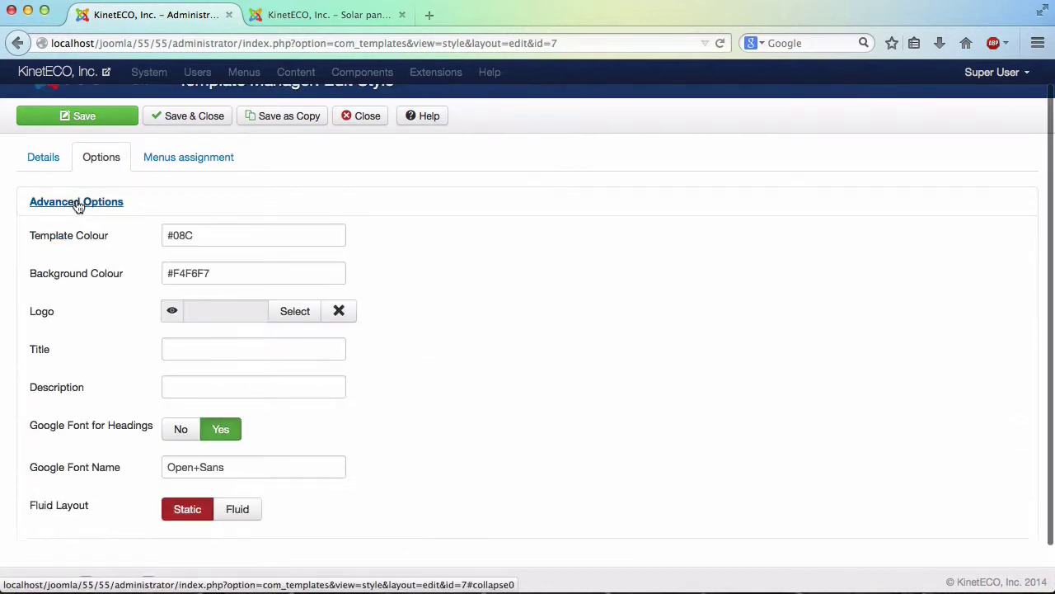
left_click(75, 204)
left_click(77, 204)
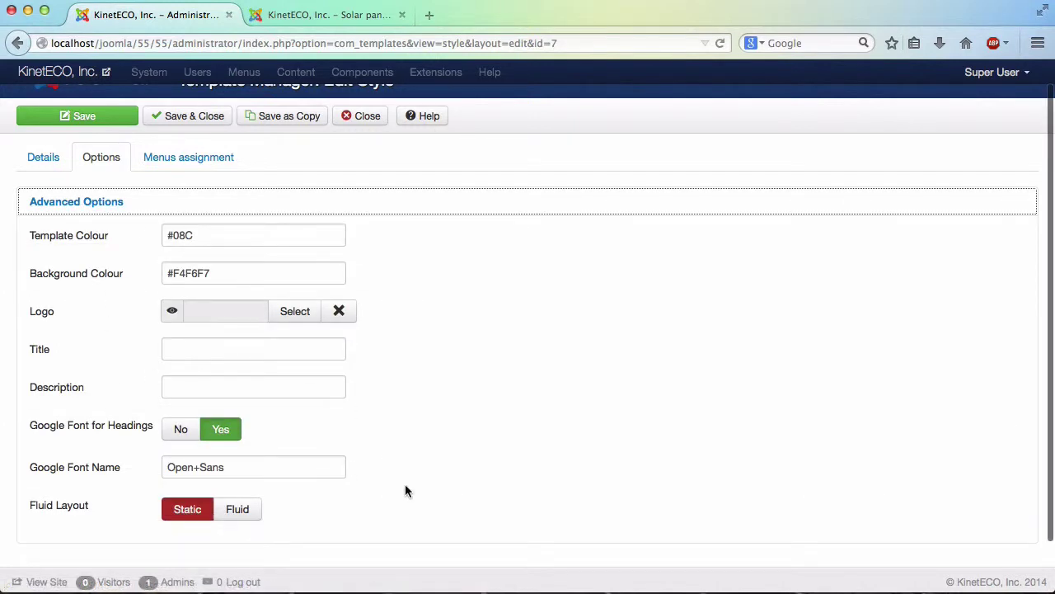
scroll(405, 488, "down", 1)
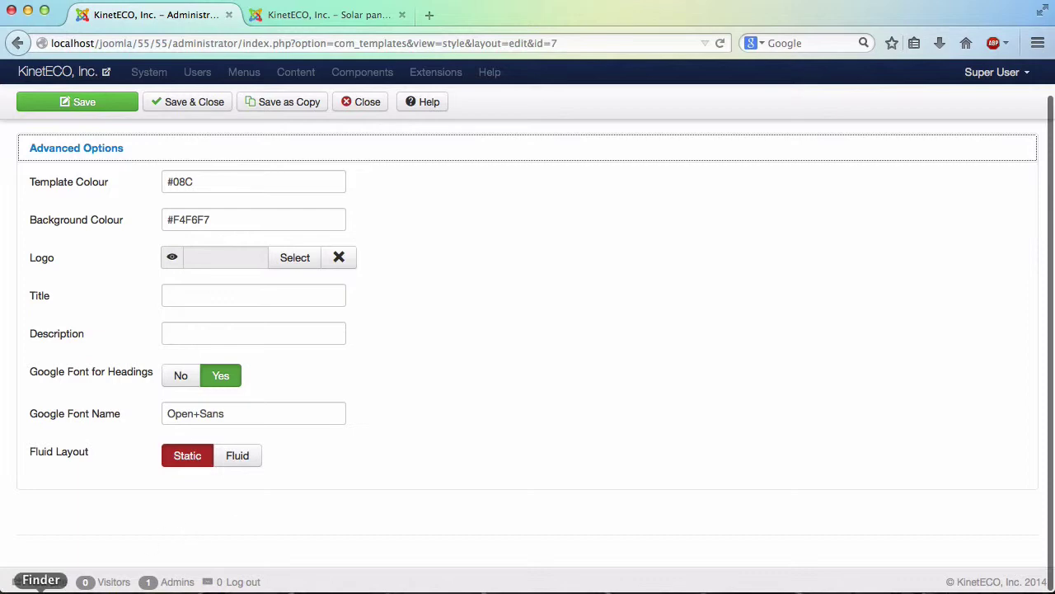
Switch to Finder and examine the files in the 55 project folder, comparing the folder name with the site address
left_click(40, 588)
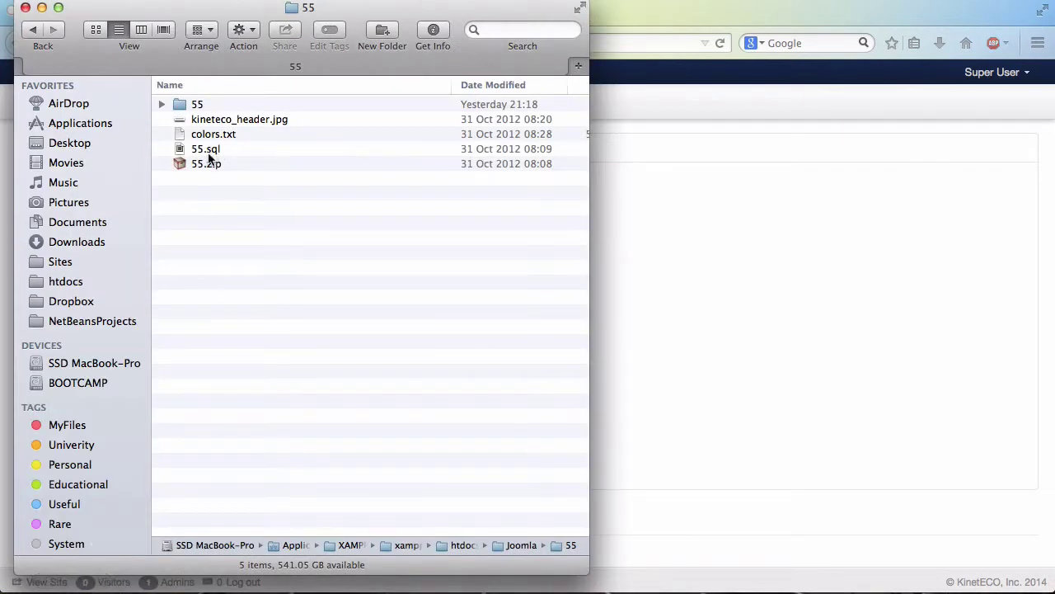
left_click(716, 242)
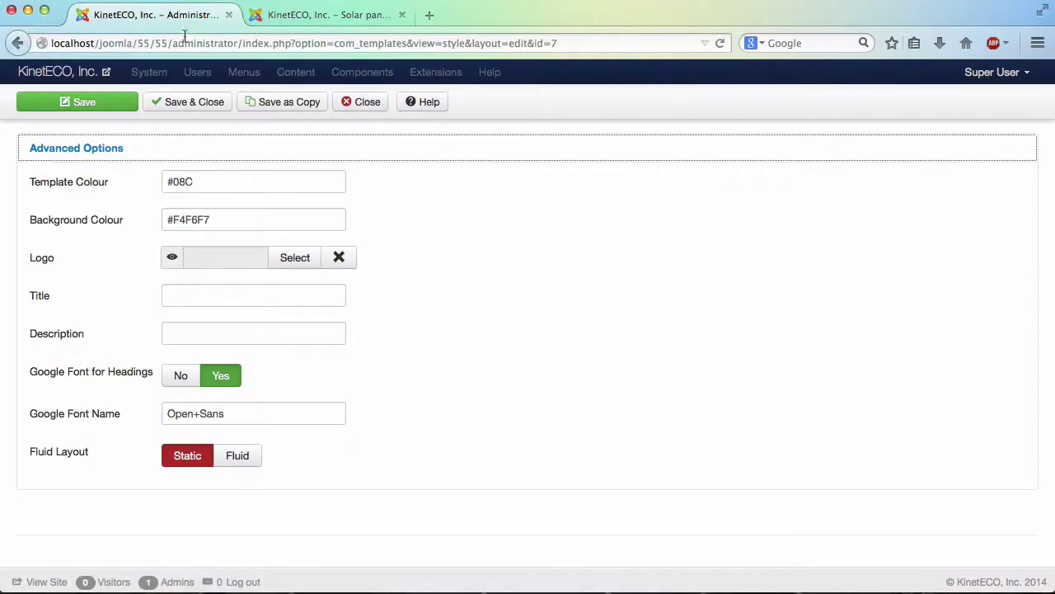
left_click_drag(138, 43, 166, 43)
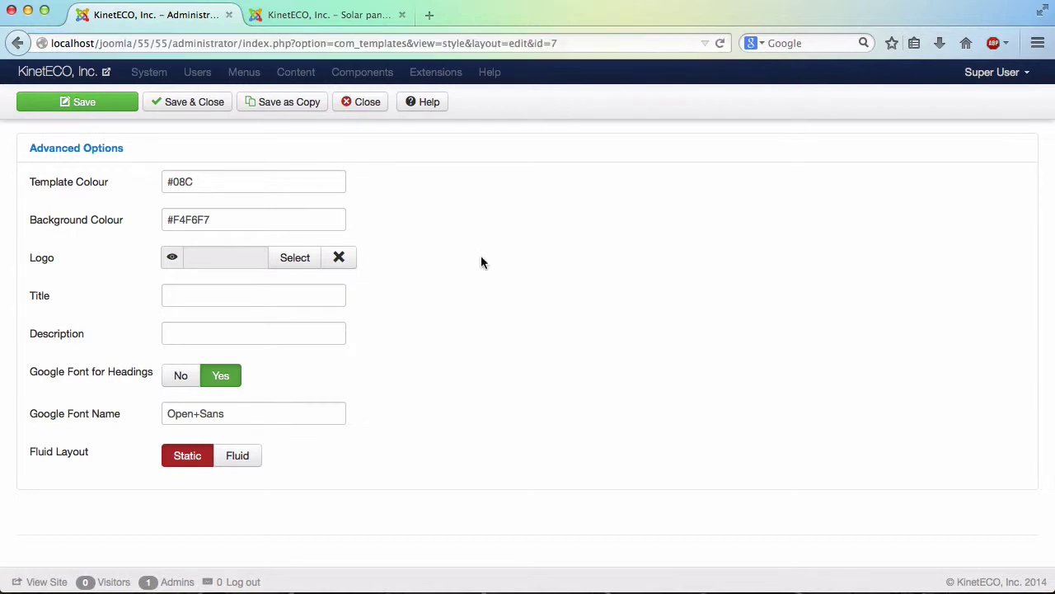
left_click(39, 589)
left_click(185, 117)
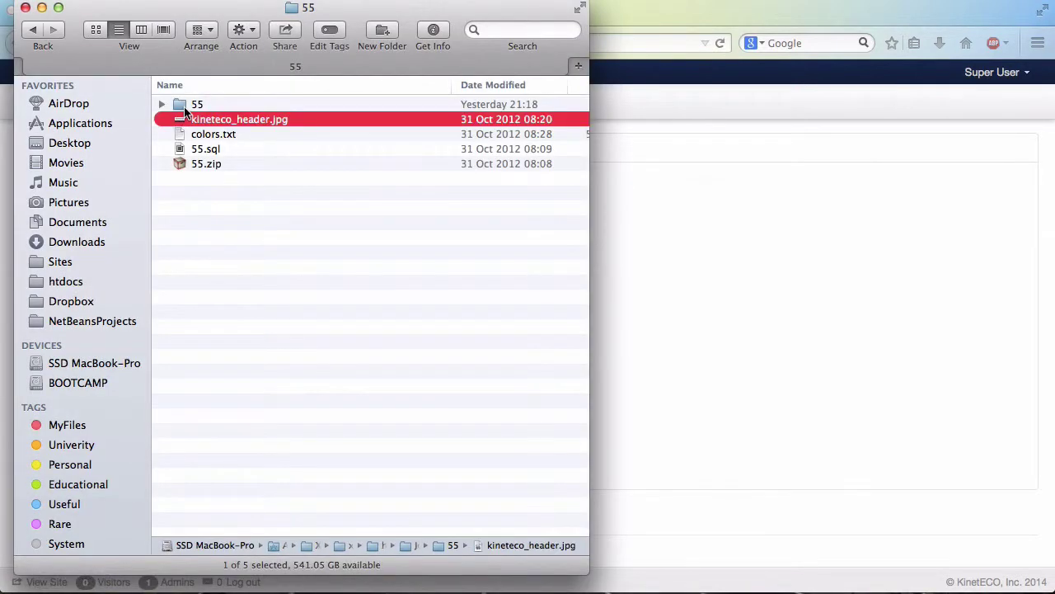
left_click(184, 106)
left_click(208, 166)
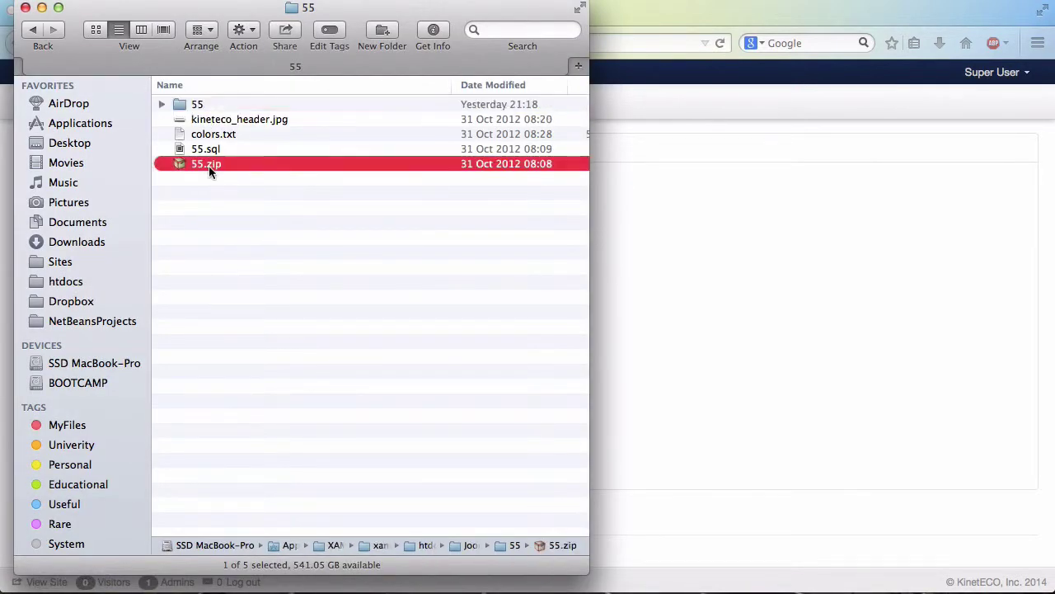
left_click(221, 208)
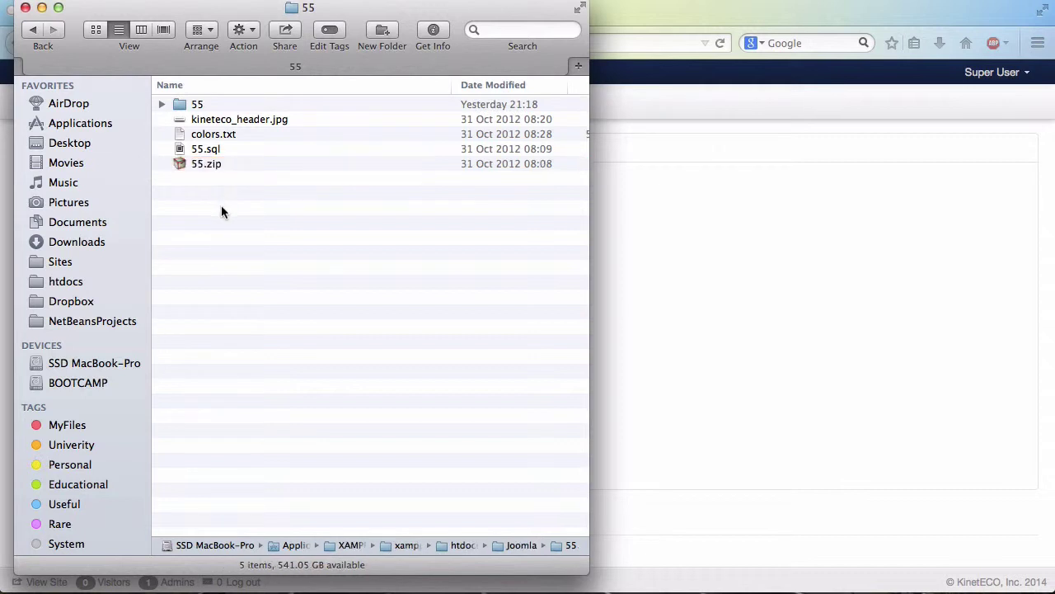
Open colors.txt from the 55 folder, view the public home page, and narrow and reposition the text window over it
left_click(199, 135)
left_click(831, 280)
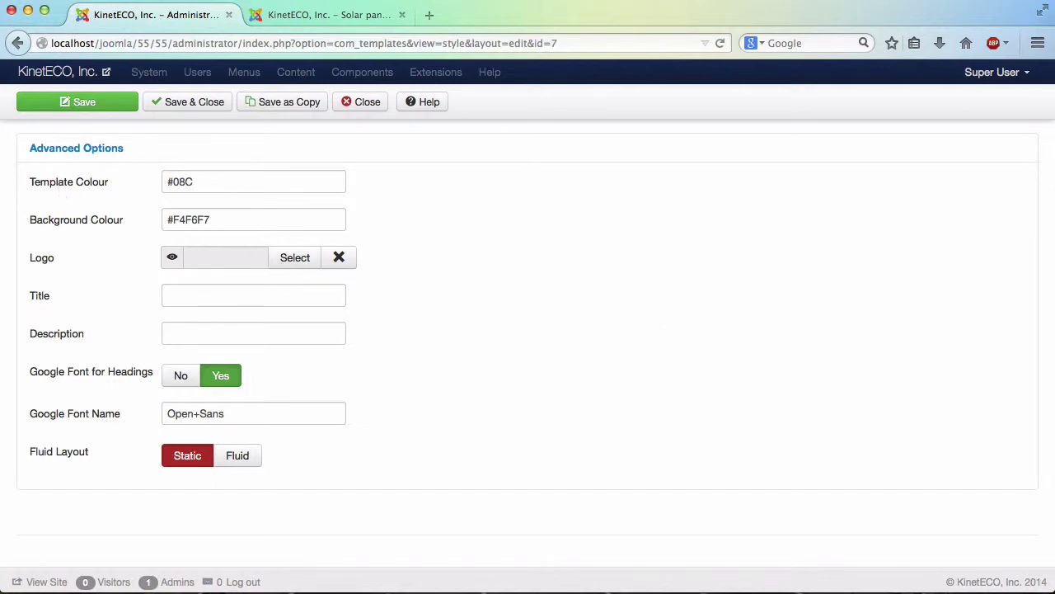
left_click(330, 15)
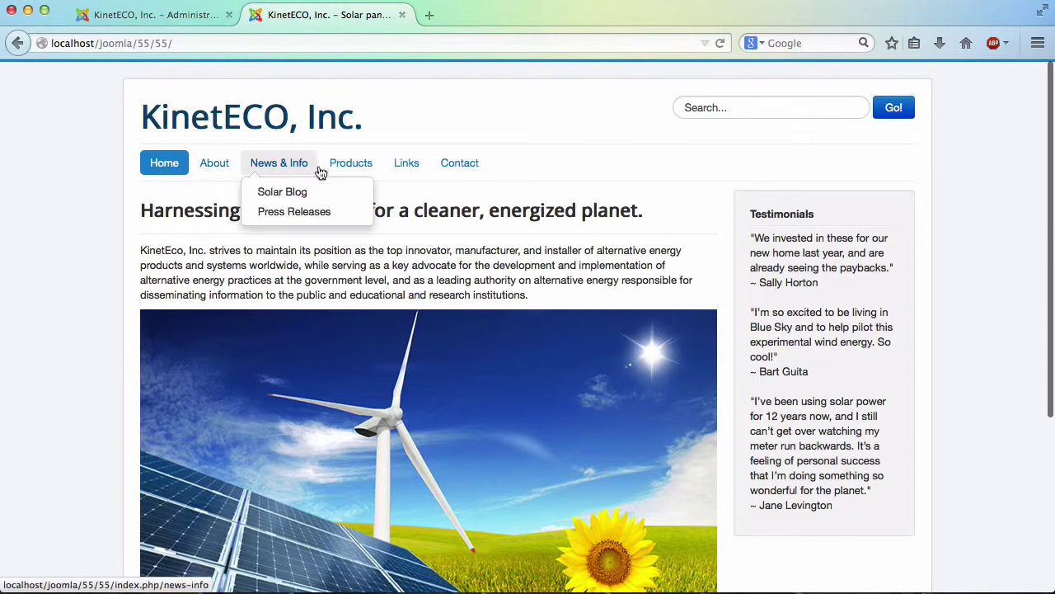
left_click(947, 586)
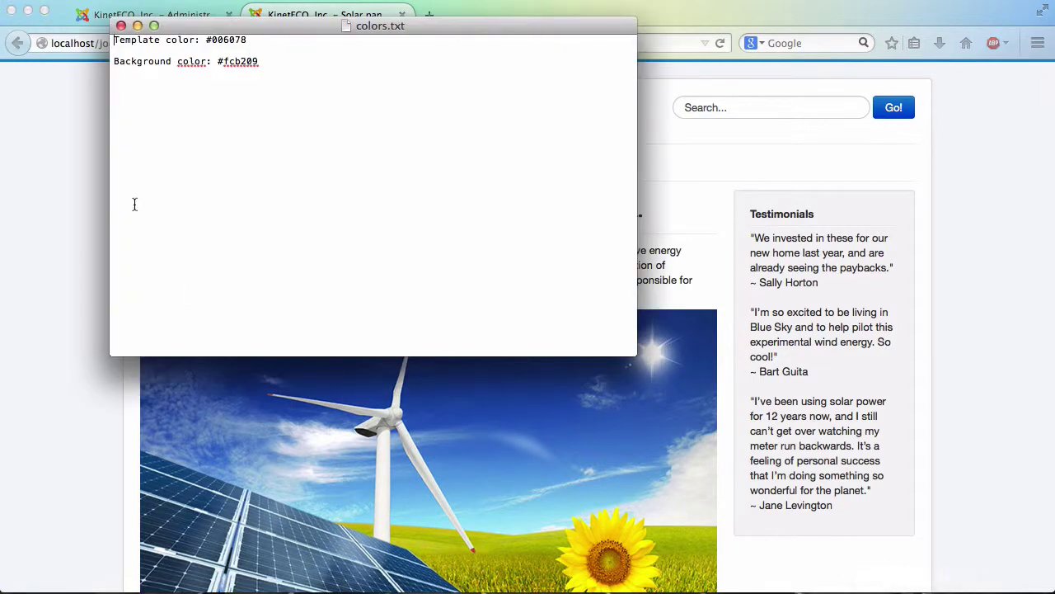
left_click_drag(111, 207, 378, 205)
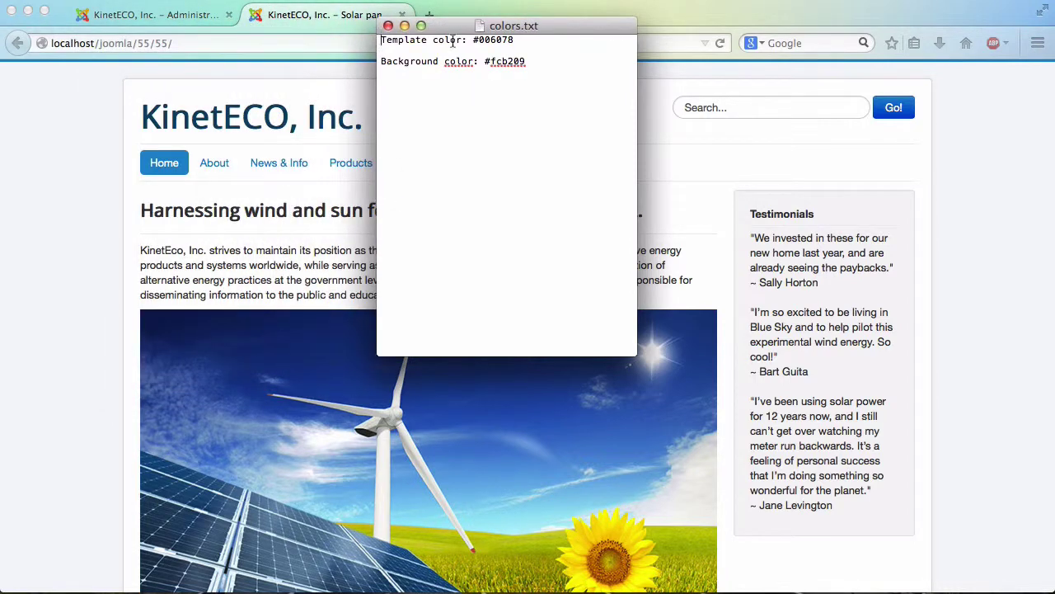
left_click_drag(472, 29, 708, 96)
Set the protostar style's Template Colour to #006078, copying the code from colors.txt, and save the style
left_click(159, 14)
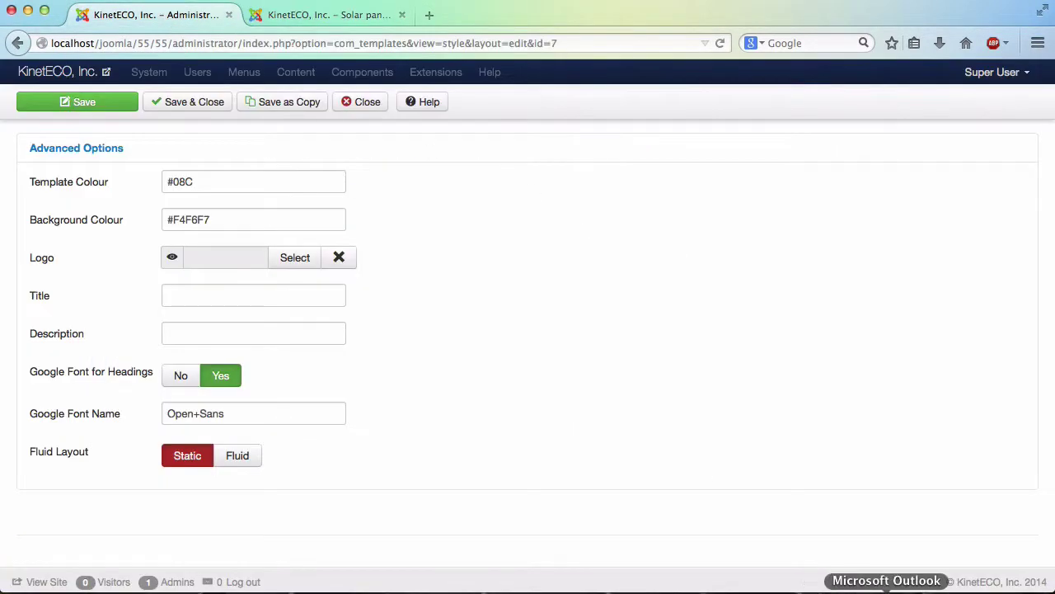
left_click(946, 590)
double_click(730, 108)
key("super+c")
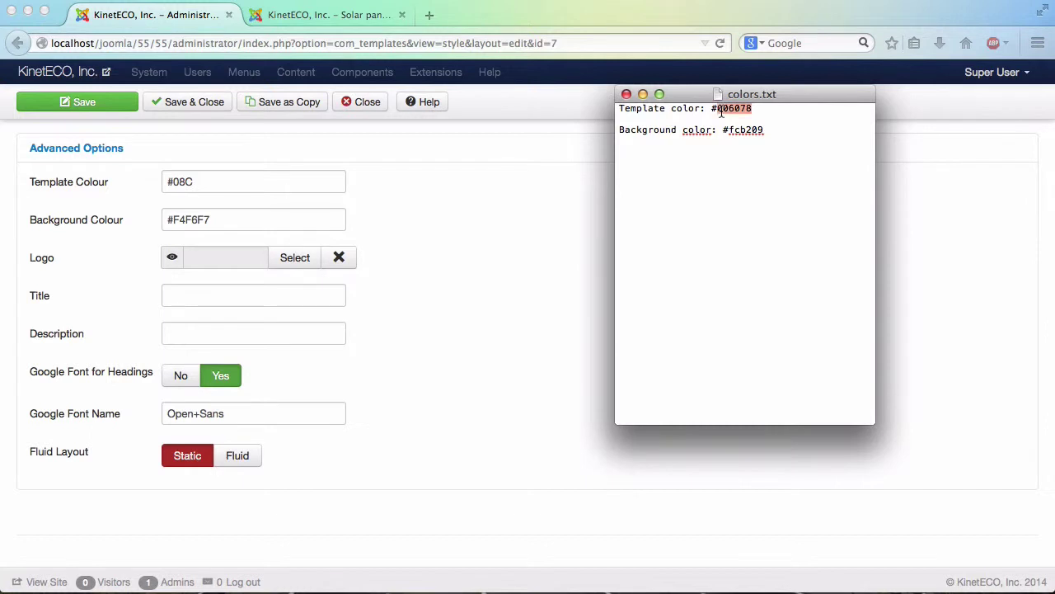
left_click(534, 267)
double_click(185, 182)
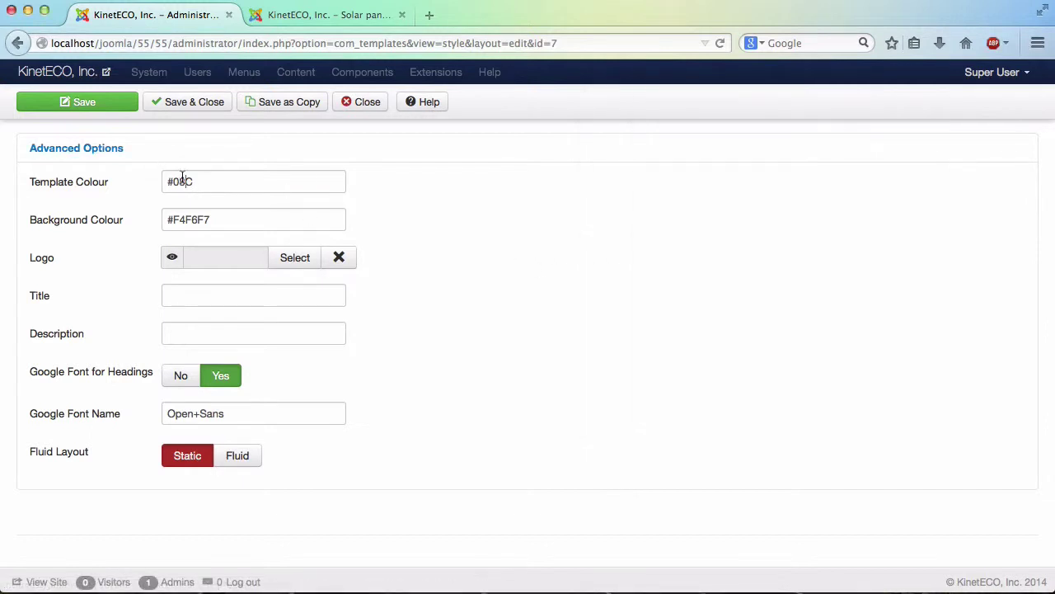
key("super+v")
left_click(421, 207)
left_click(125, 102)
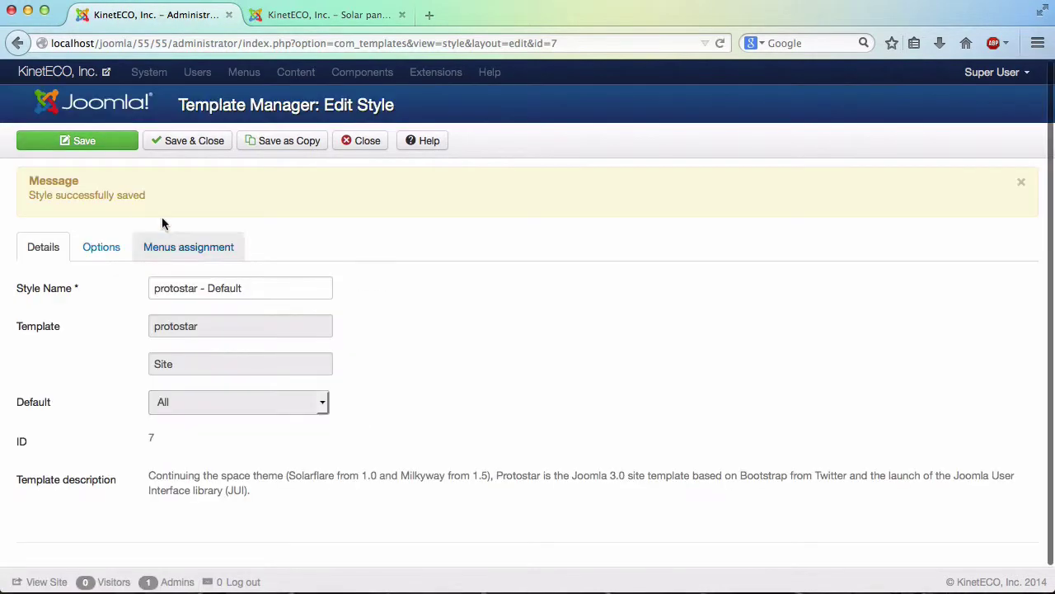
Reopen the style's options, reload the public home page, and check the template colour across the Home and About pages
left_click(120, 246)
left_click(301, 18)
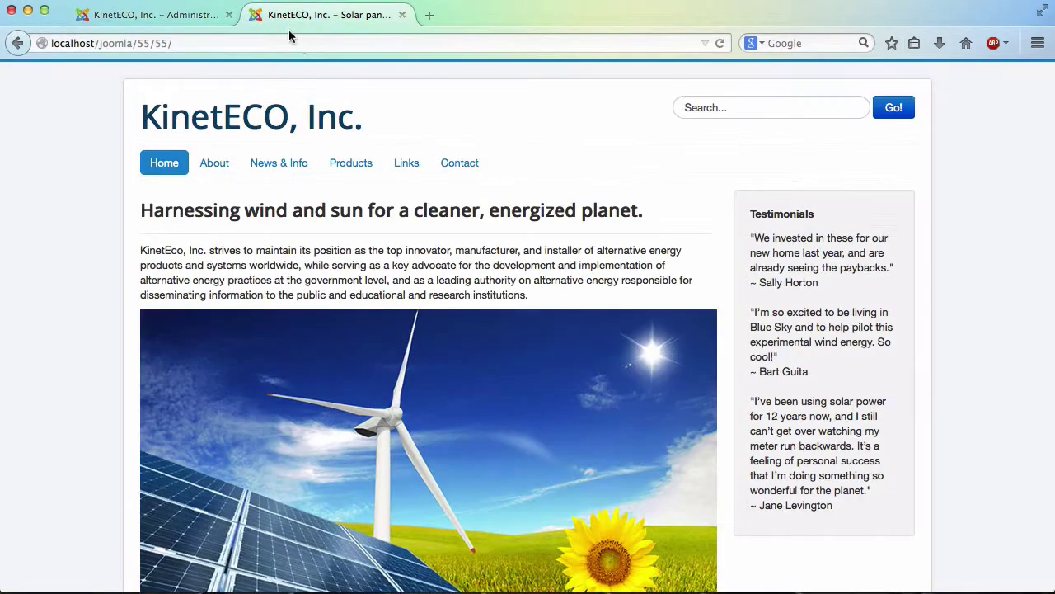
key("super+l")
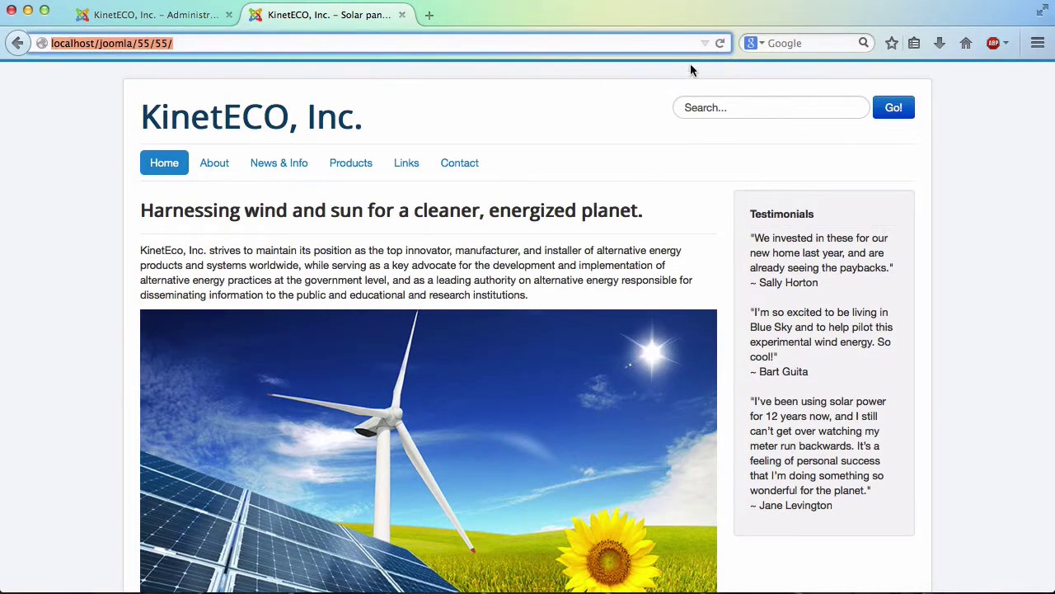
left_click(720, 43)
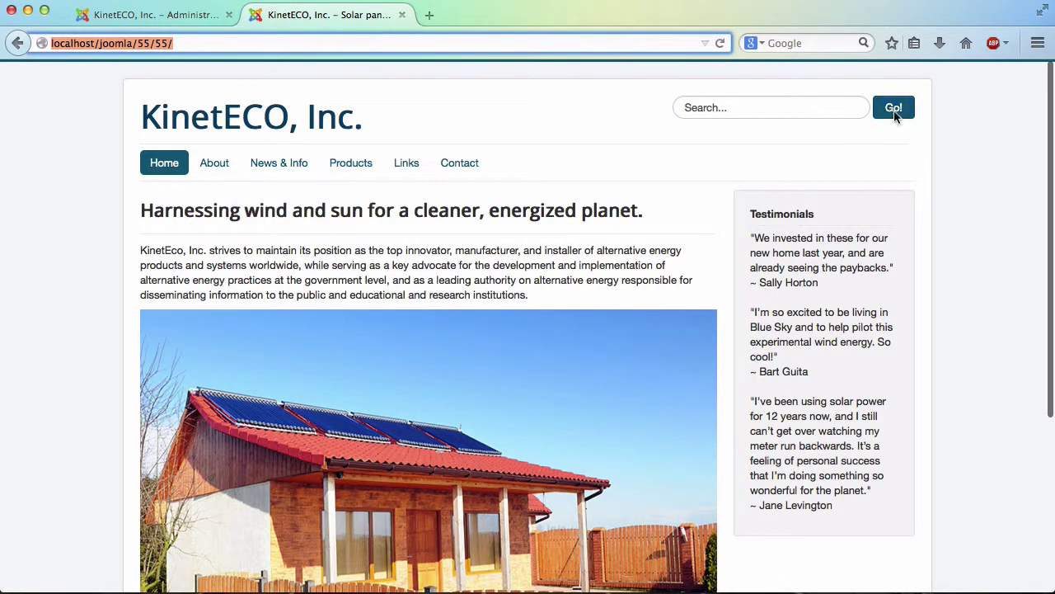
left_click(230, 165)
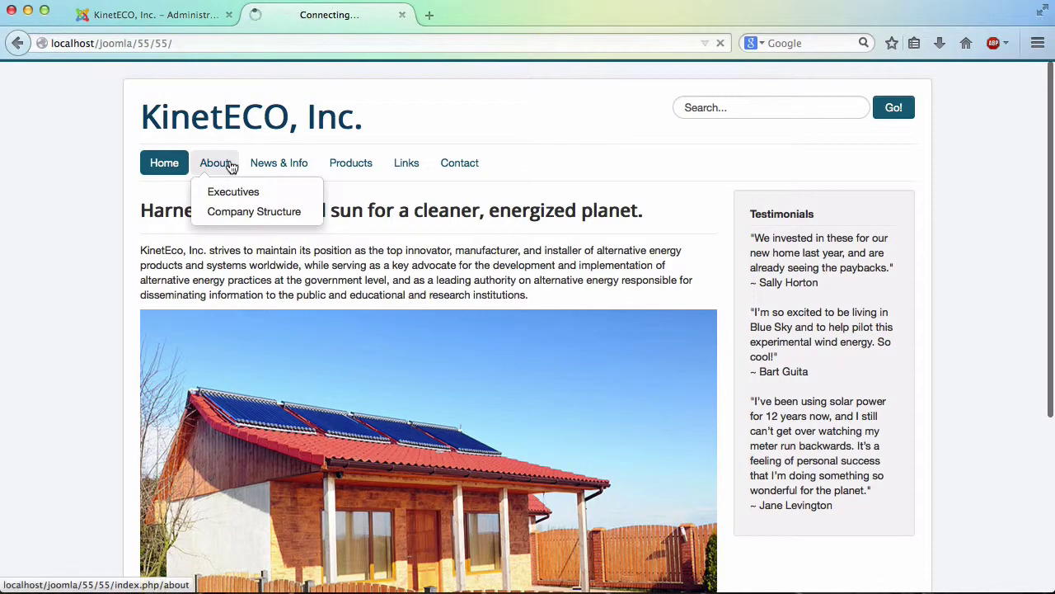
left_click(166, 172)
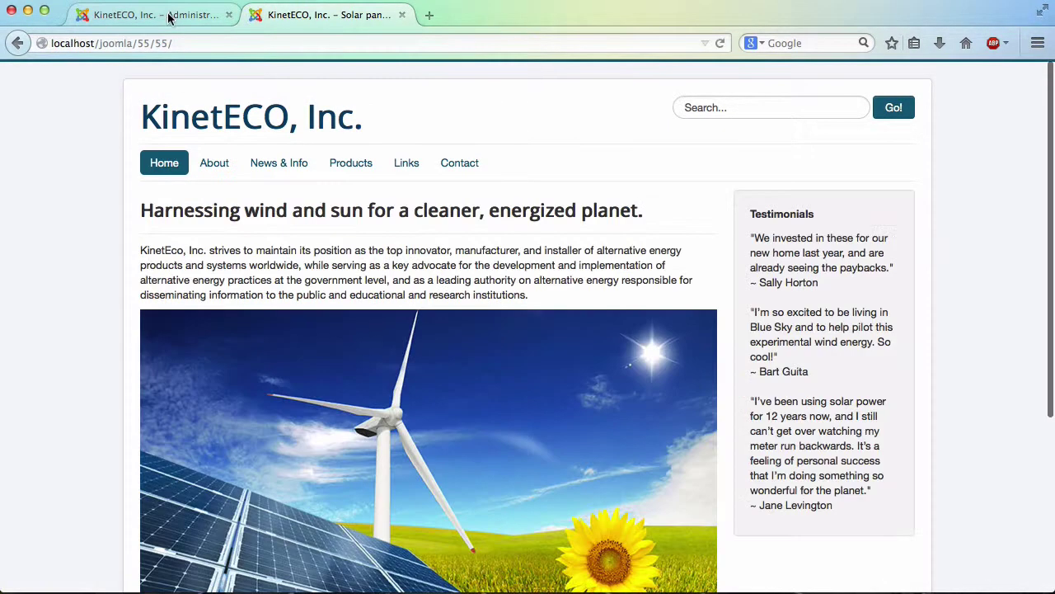
Inspect the protostar style's Background Colour picker, close it without a change, and view the background area on the home page
left_click(169, 17)
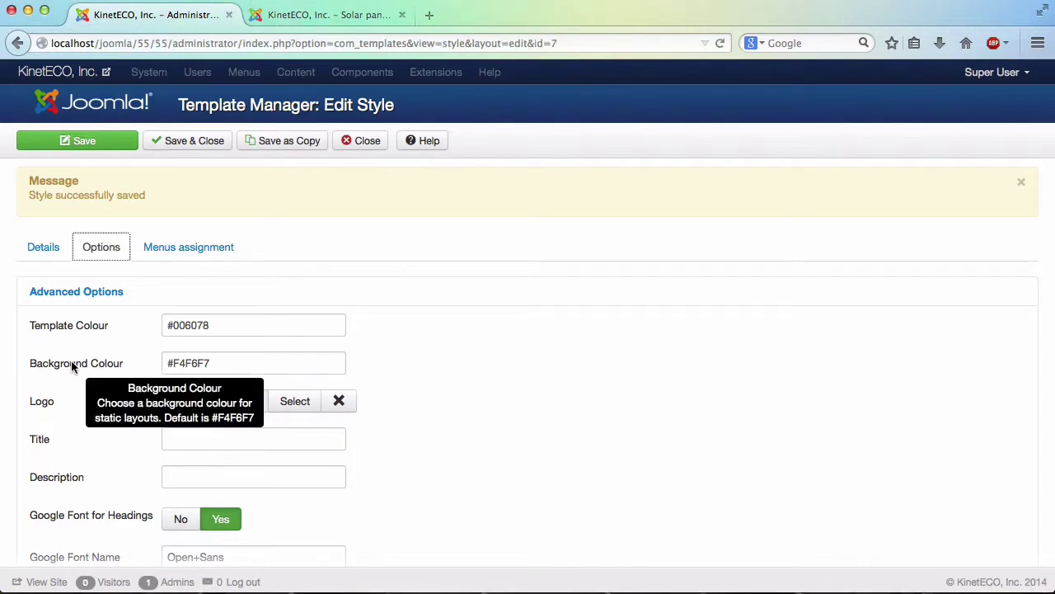
left_click(72, 366)
left_click(179, 408)
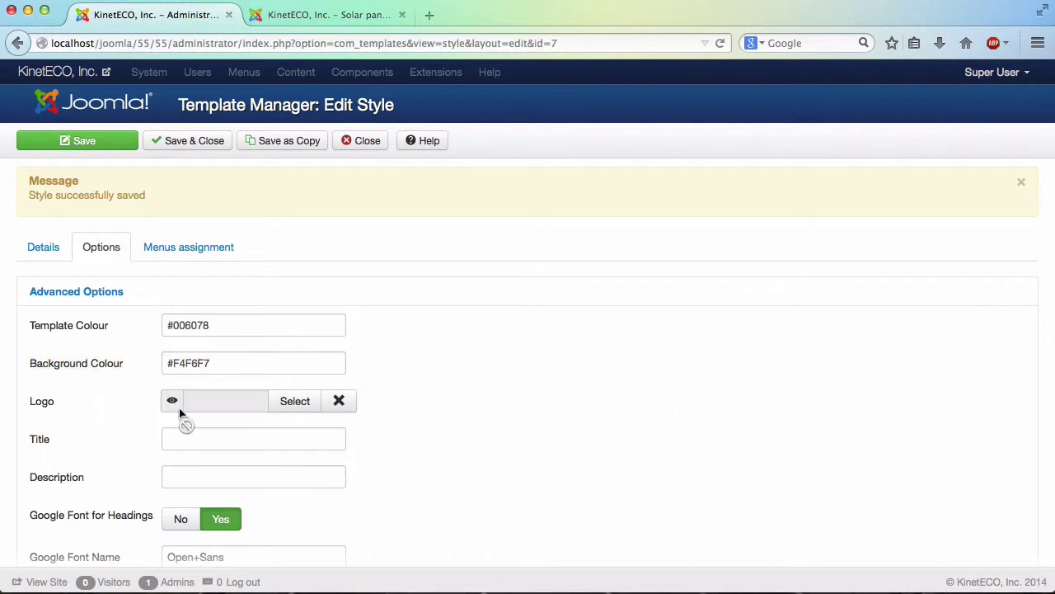
left_click(220, 364)
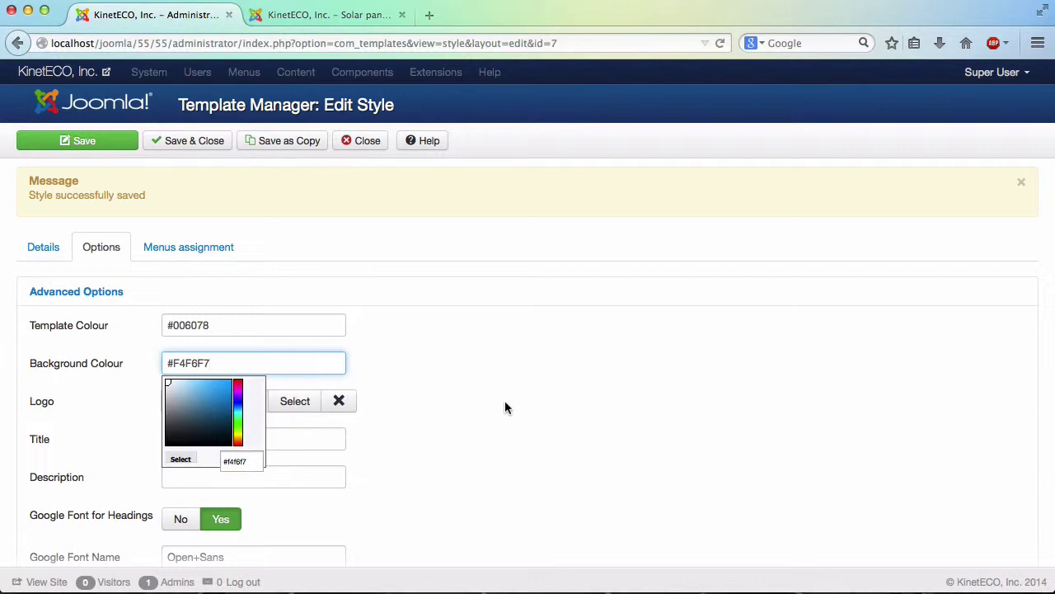
left_click(611, 369)
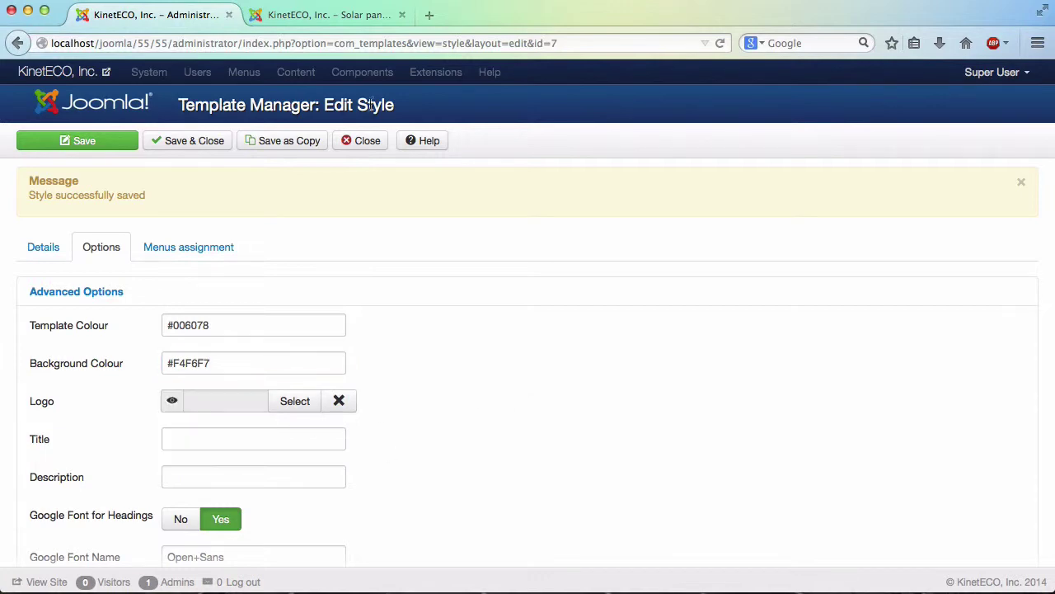
left_click(321, 18)
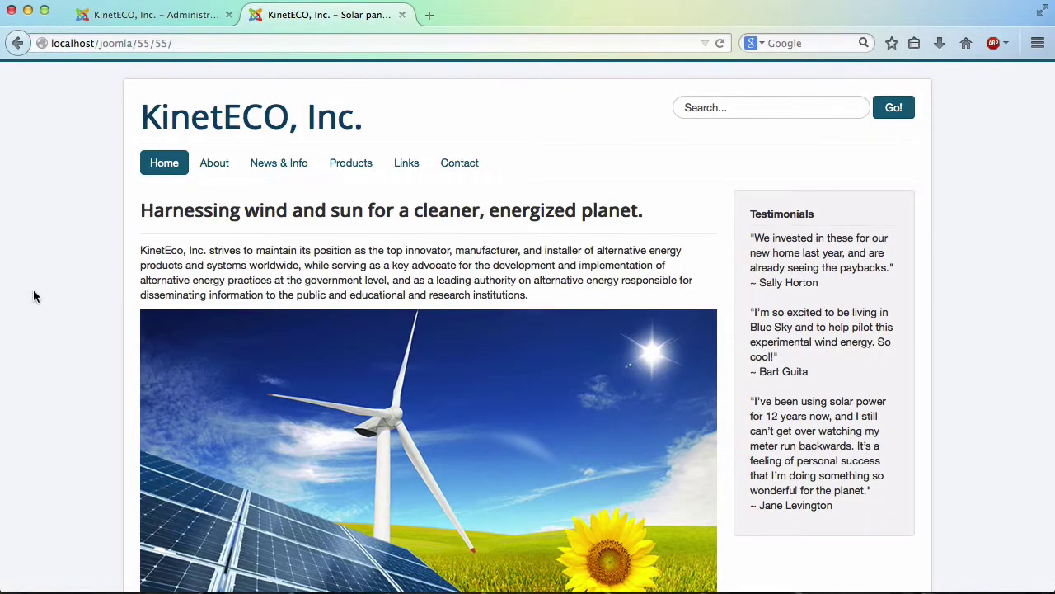
scroll(33, 297, "down", 3)
scroll(33, 296, "up", 3)
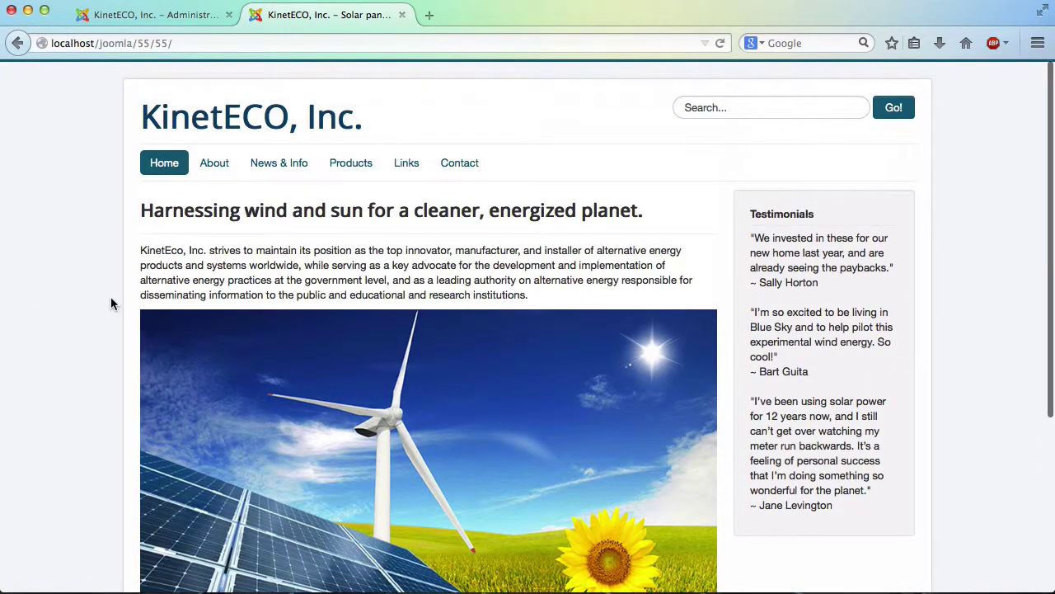
scroll(393, 416, "down", 2)
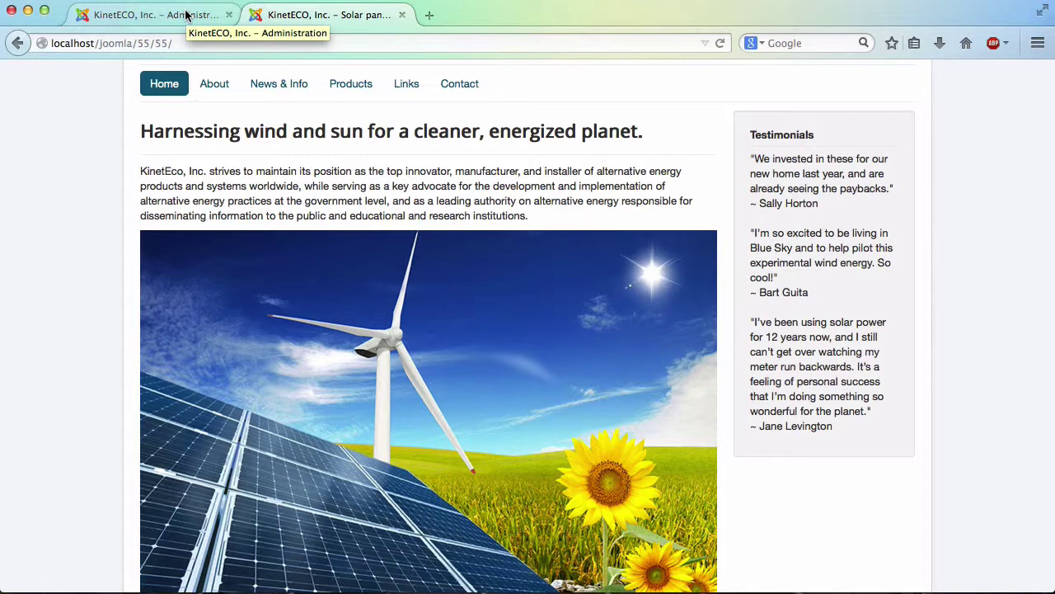
Set the protostar style's Background Colour to #fcb209, copying the code from colors.txt, and save the style
left_click(186, 15)
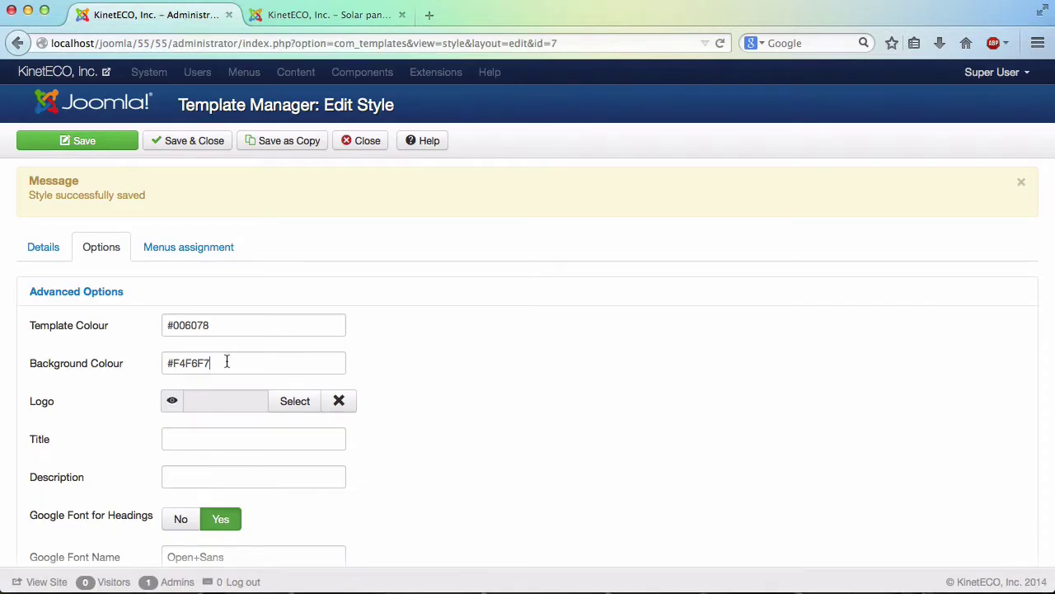
left_click_drag(226, 360, 174, 361)
left_click(539, 408)
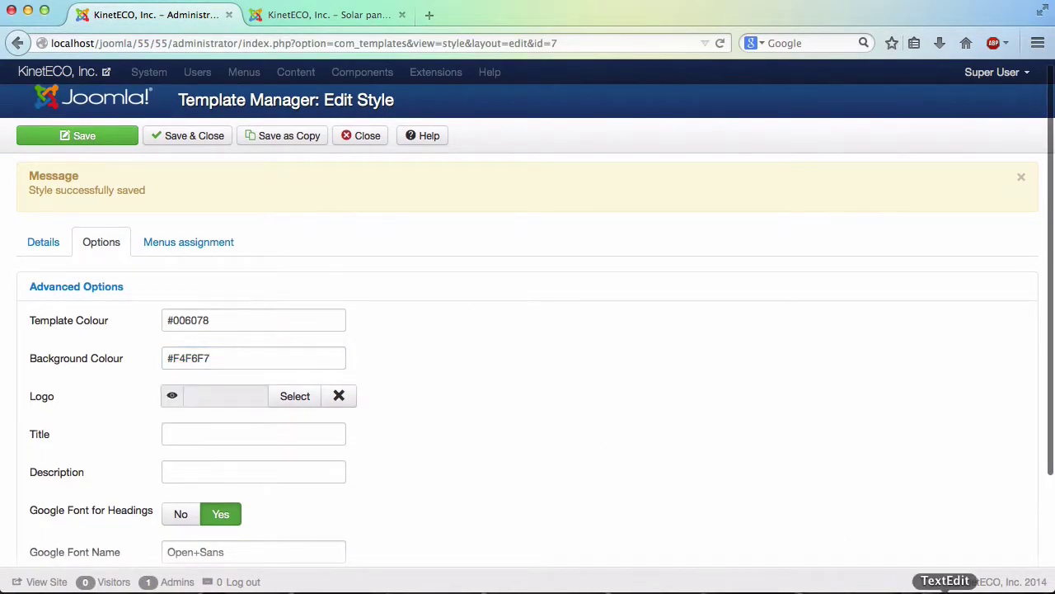
left_click(946, 590)
double_click(748, 130)
key("ctrl+c")
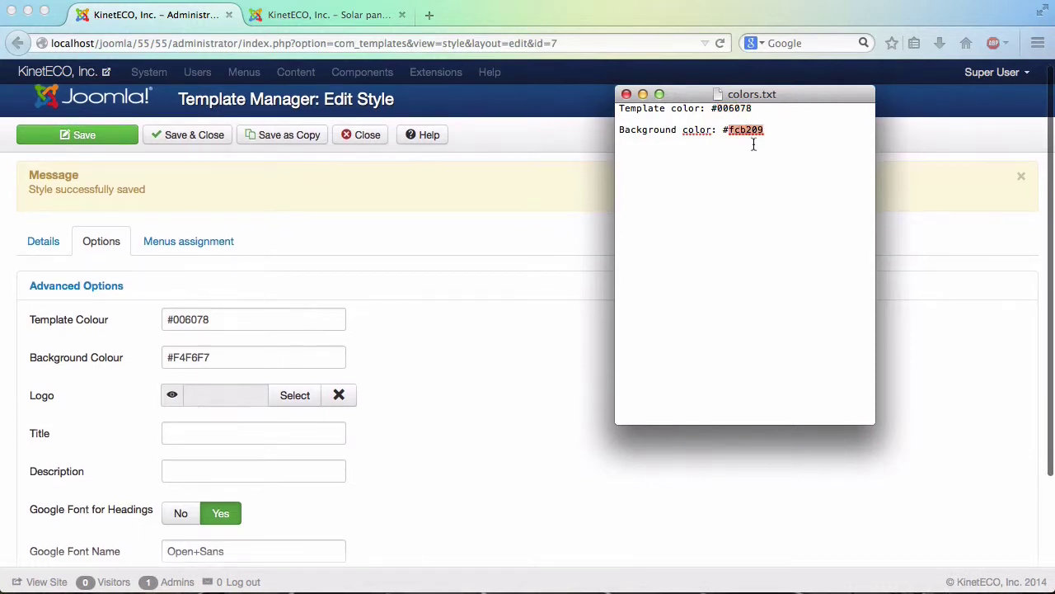
left_click(252, 344)
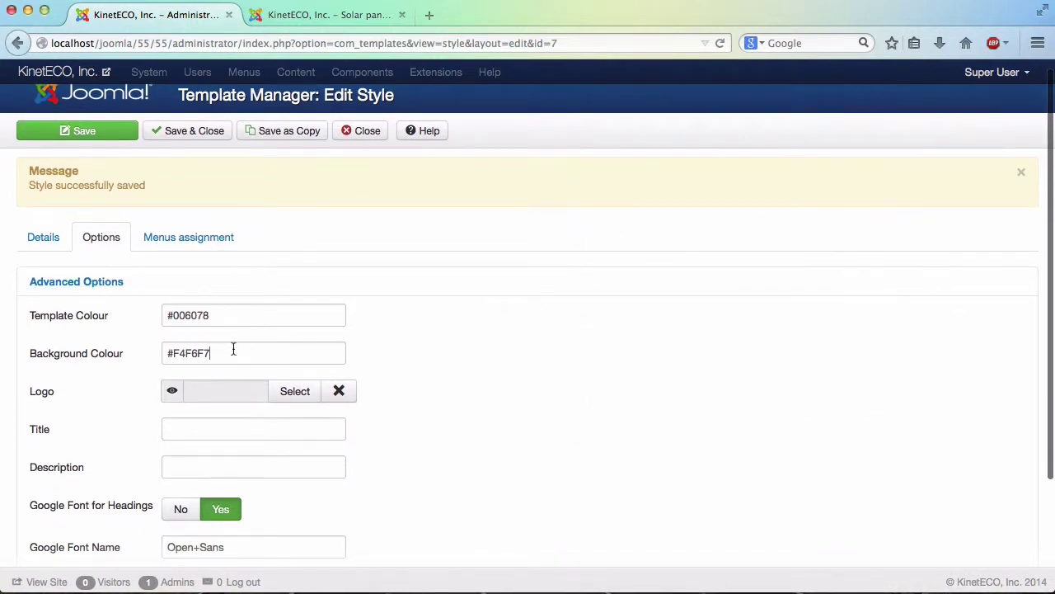
double_click(233, 350)
key("ctrl+v")
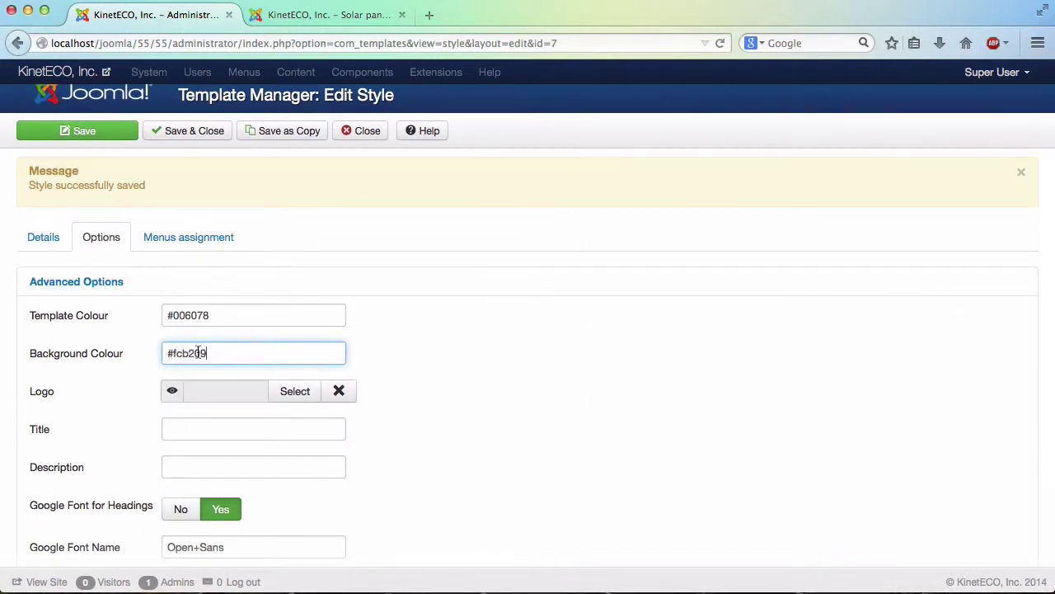
left_click(115, 131)
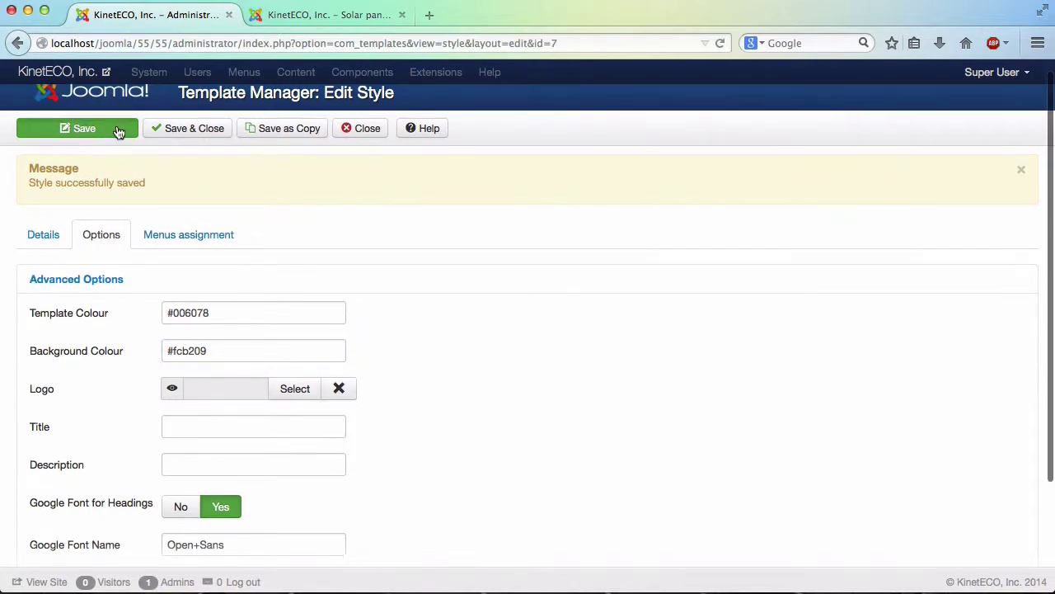
Reload the public home page and check the background colour from the header down to the footer
left_click(328, 16)
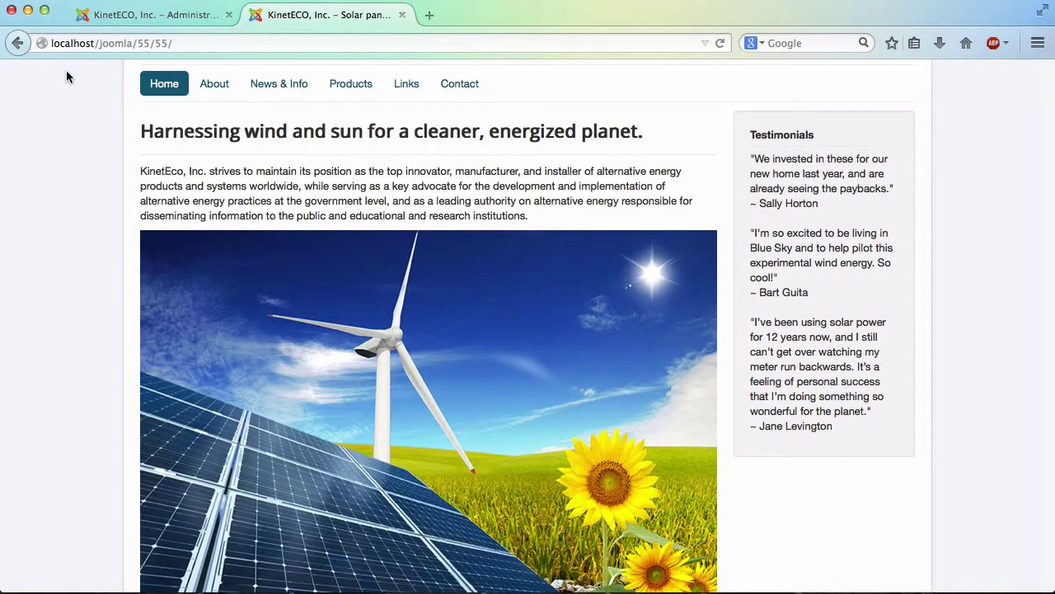
left_click(721, 43)
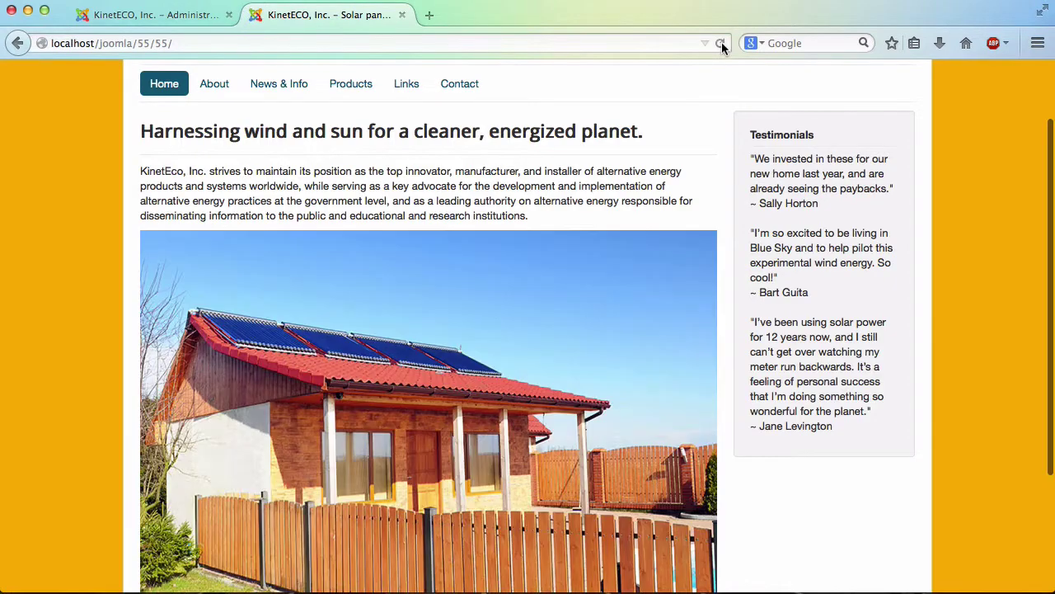
scroll(3, 356, "up", 2)
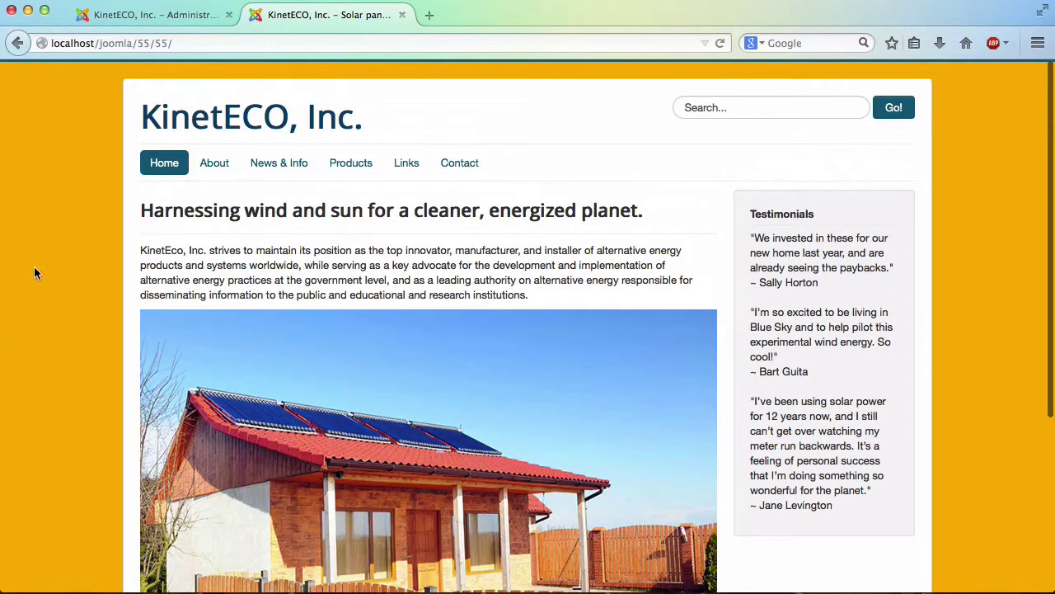
scroll(24, 331, "down", 3)
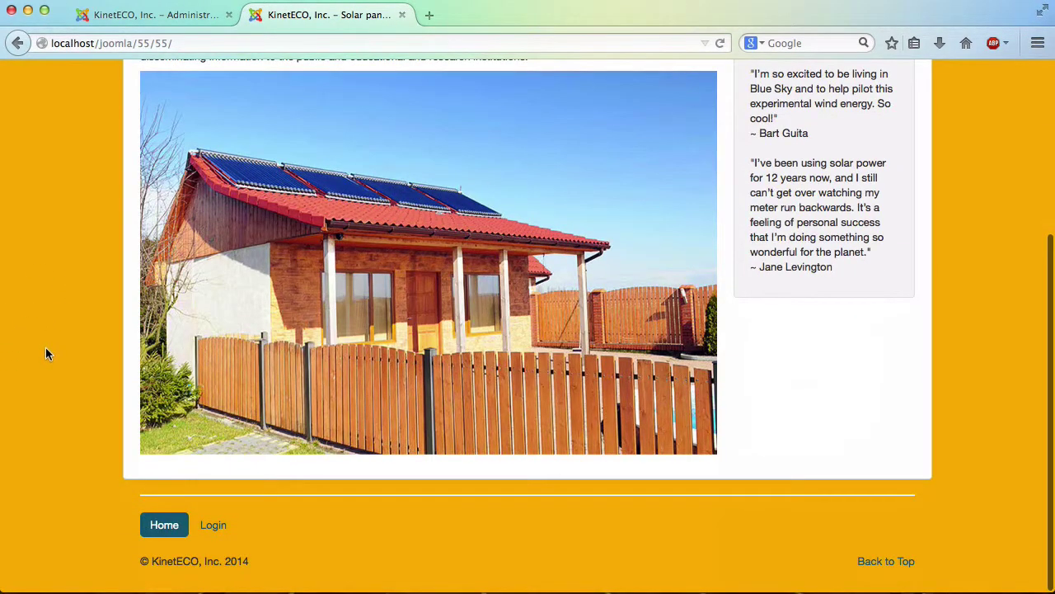
scroll(46, 350, "up", 3)
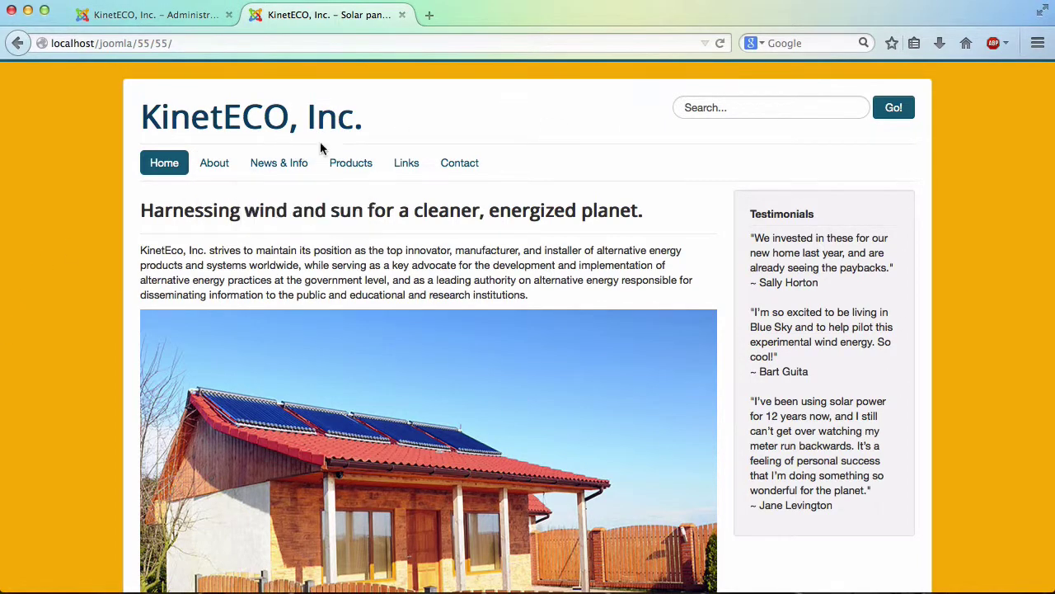
Highlight the site title in the home page header and inspect its HTML and CSS rules with Firebug, closing the inspector when done
left_click_drag(367, 125, 266, 134)
left_click_drag(152, 132, 145, 132)
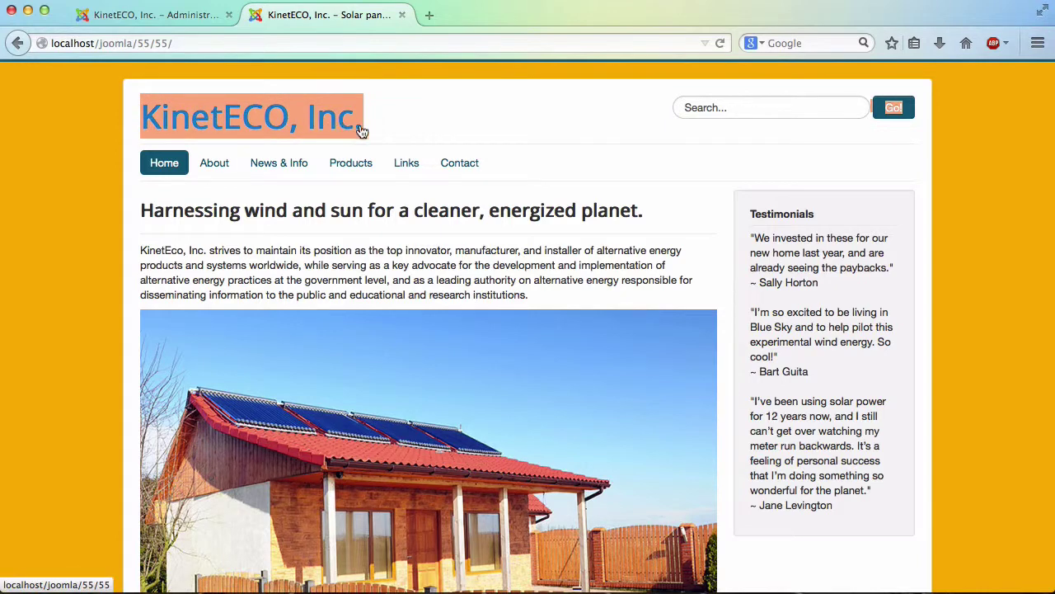
left_click_drag(363, 132, 141, 134)
left_click(392, 118)
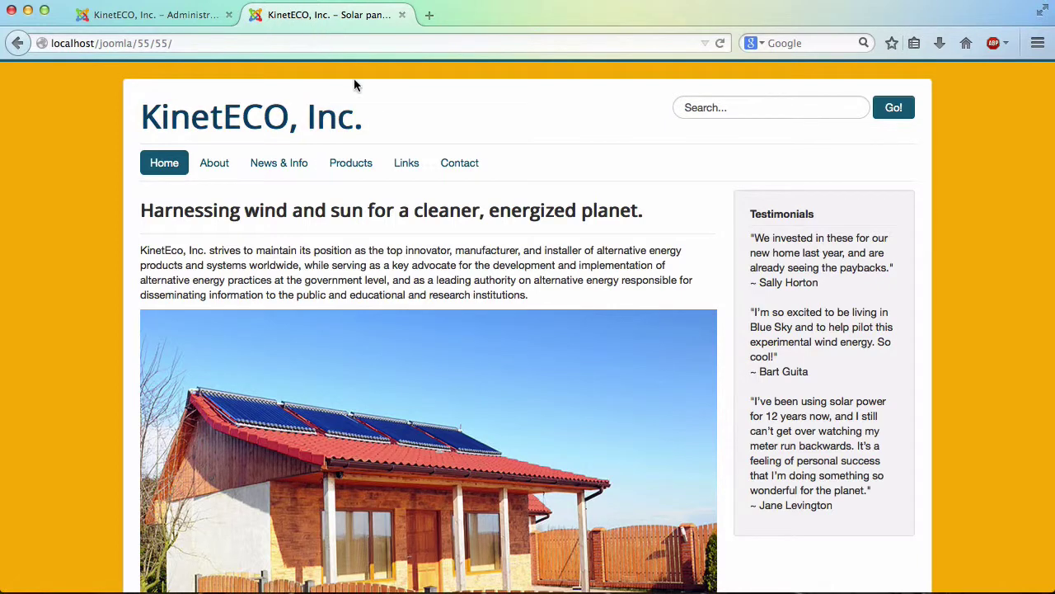
left_click_drag(375, 123, 183, 124)
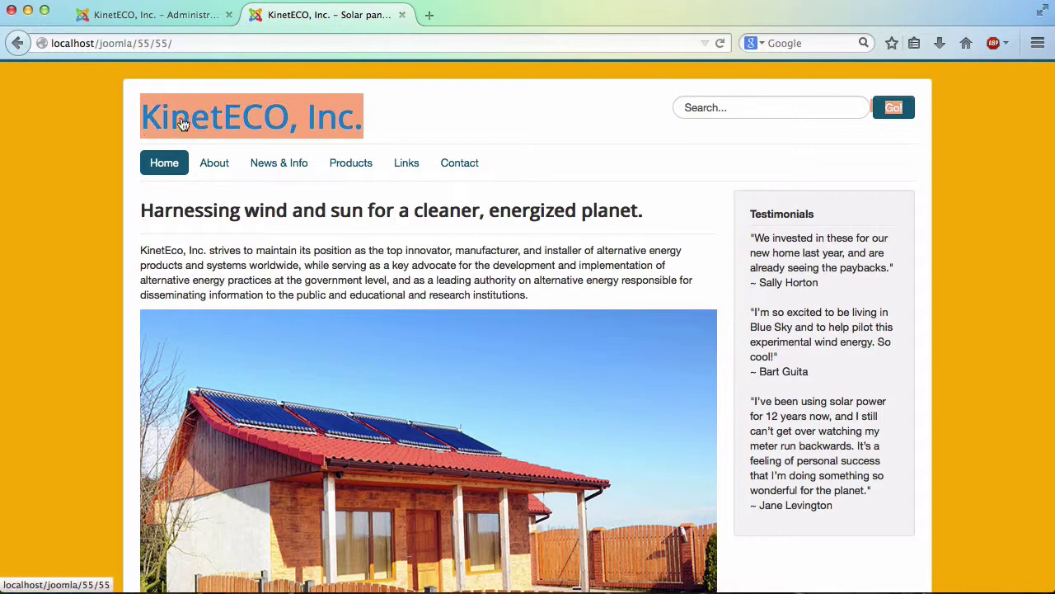
right_click(183, 122)
left_click(322, 373)
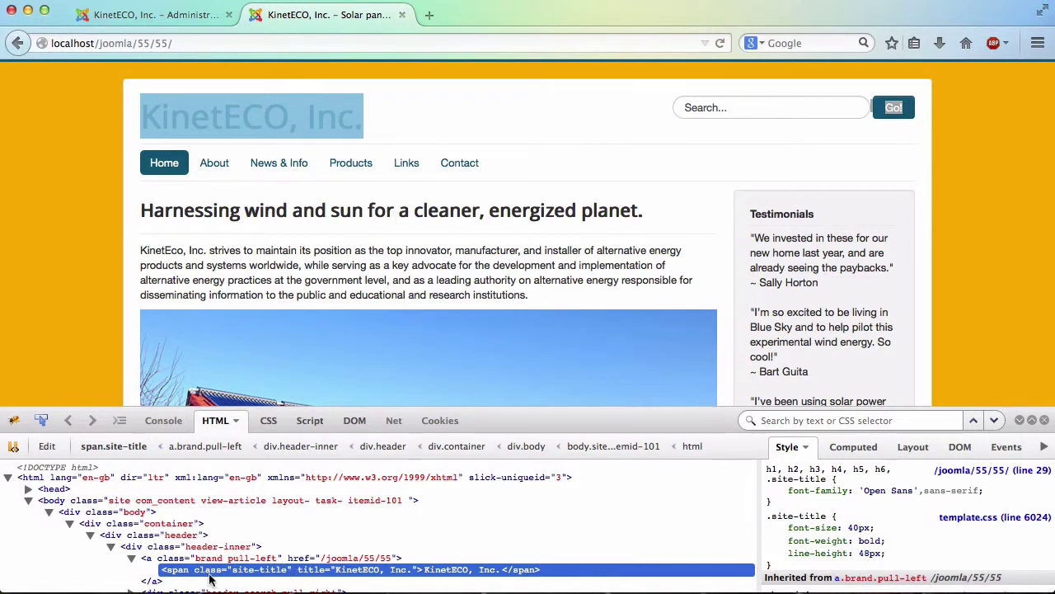
scroll(210, 577, "down", 5)
scroll(177, 515, "up", 2)
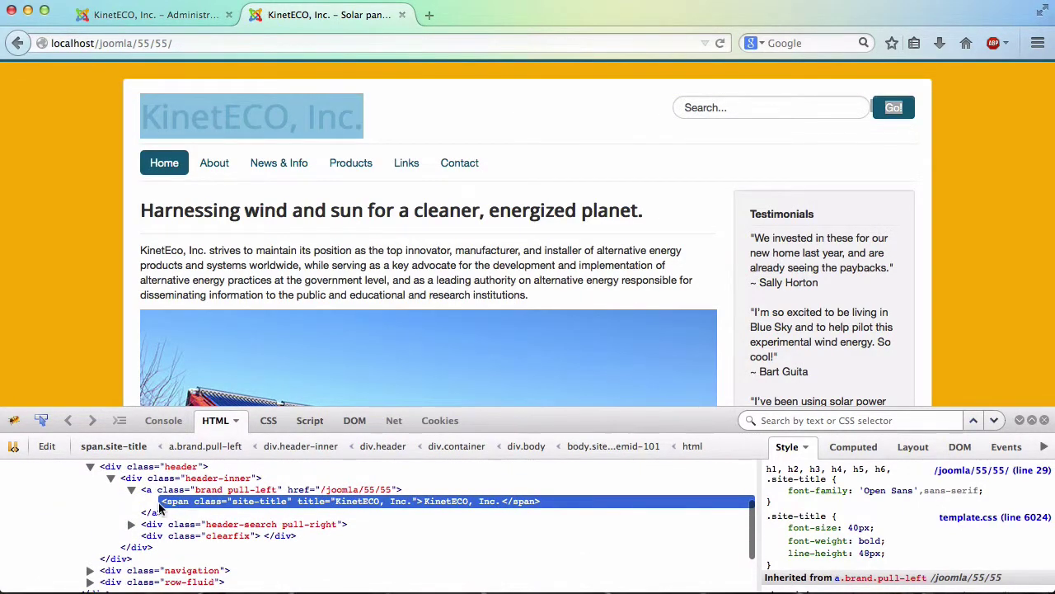
left_click(1045, 420)
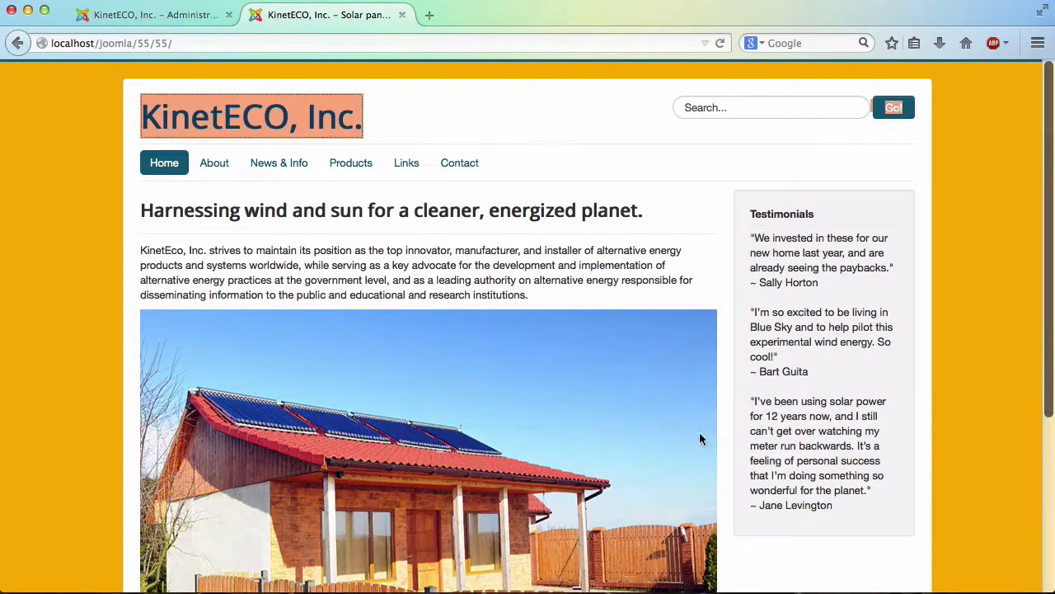
Reload the Home page and inspect the page background with Firebug, viewing its HTML and Console panels before closing it
left_click(478, 162)
left_click(172, 169)
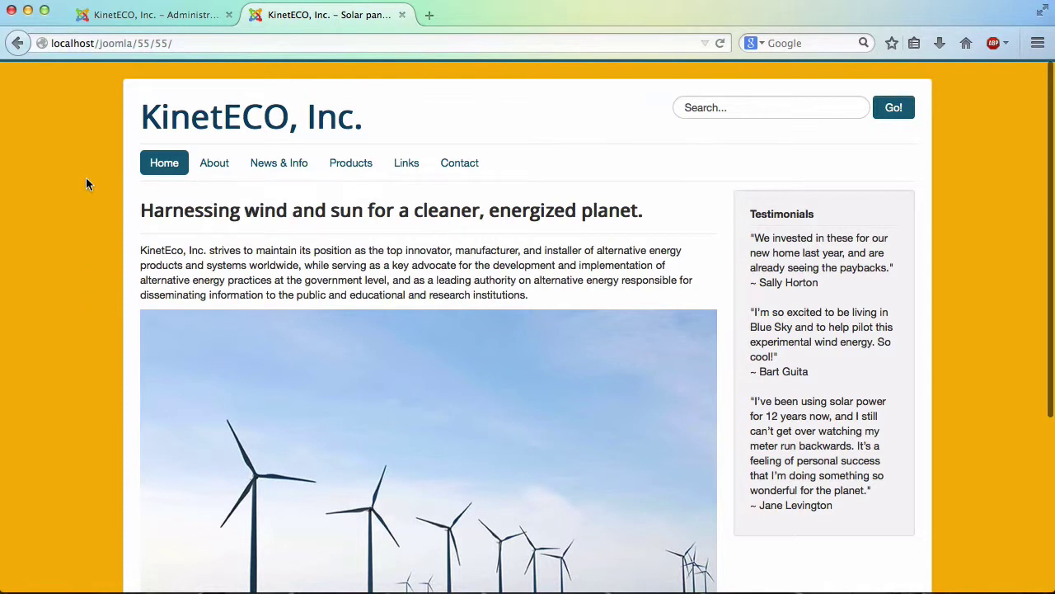
right_click(70, 180)
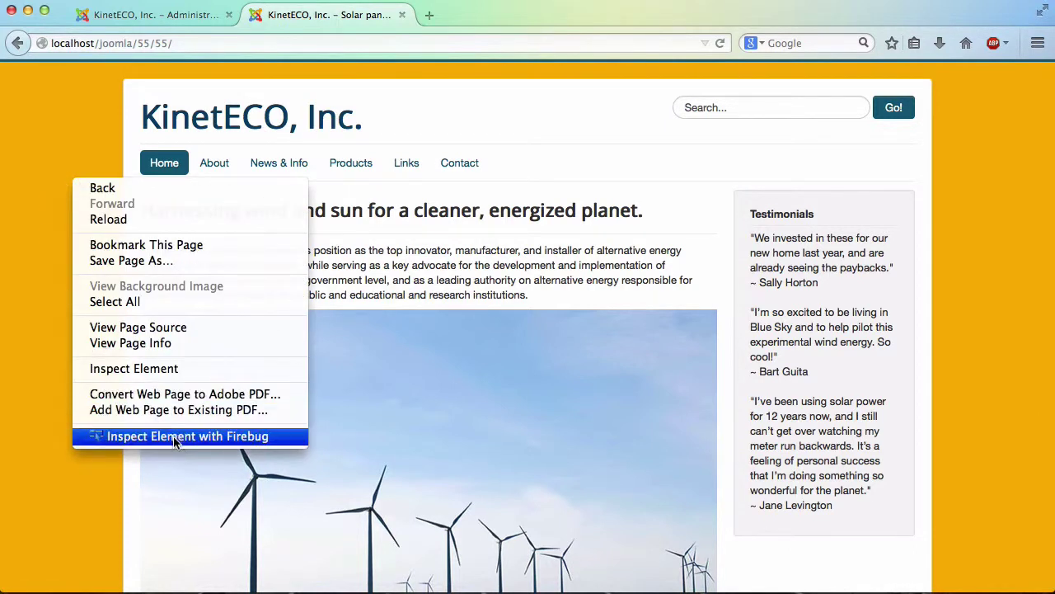
left_click(126, 439)
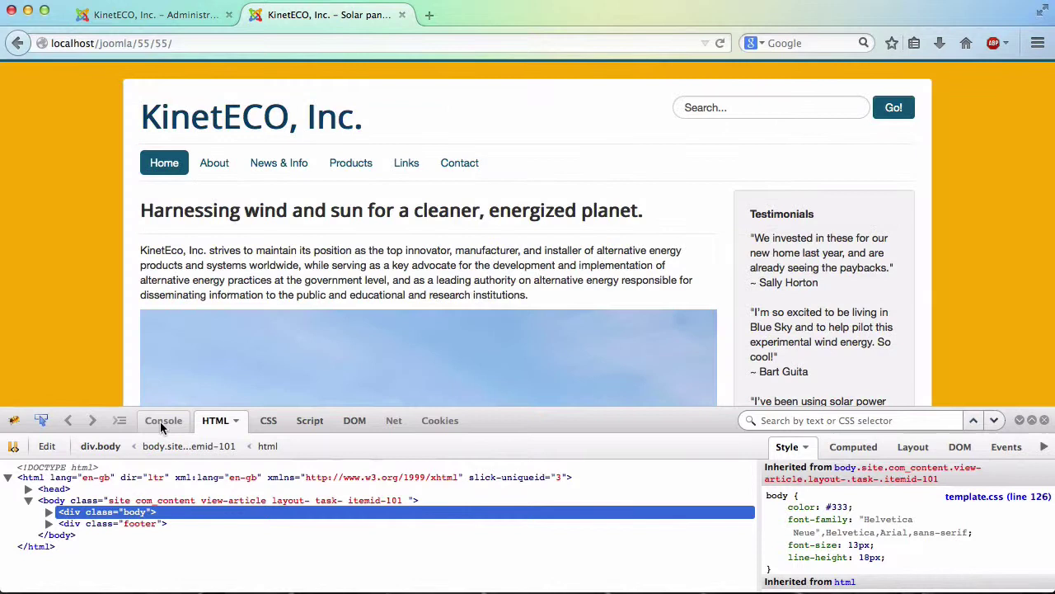
left_click(163, 422)
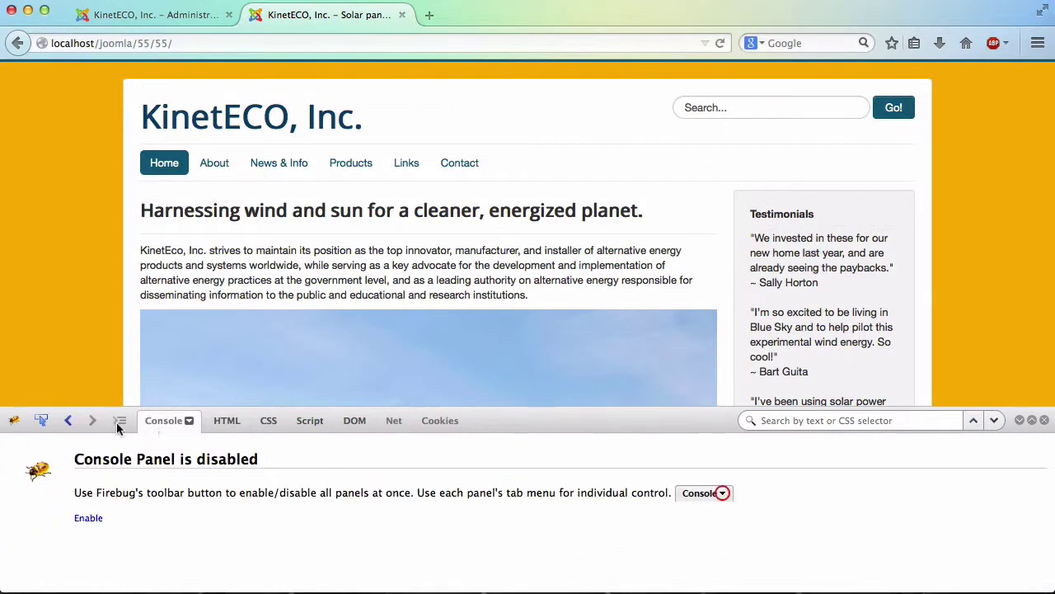
left_click(1045, 421)
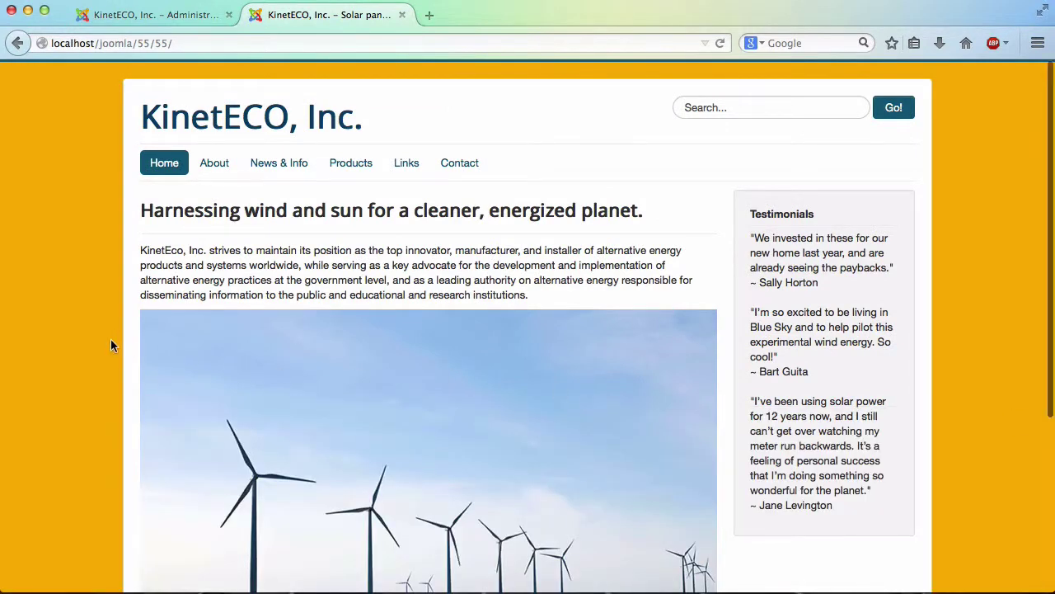
Preview kineteco_header.jpg from the 55 folder in Finder, close the preview, and return to the public home page in Firefox
left_click(41, 587)
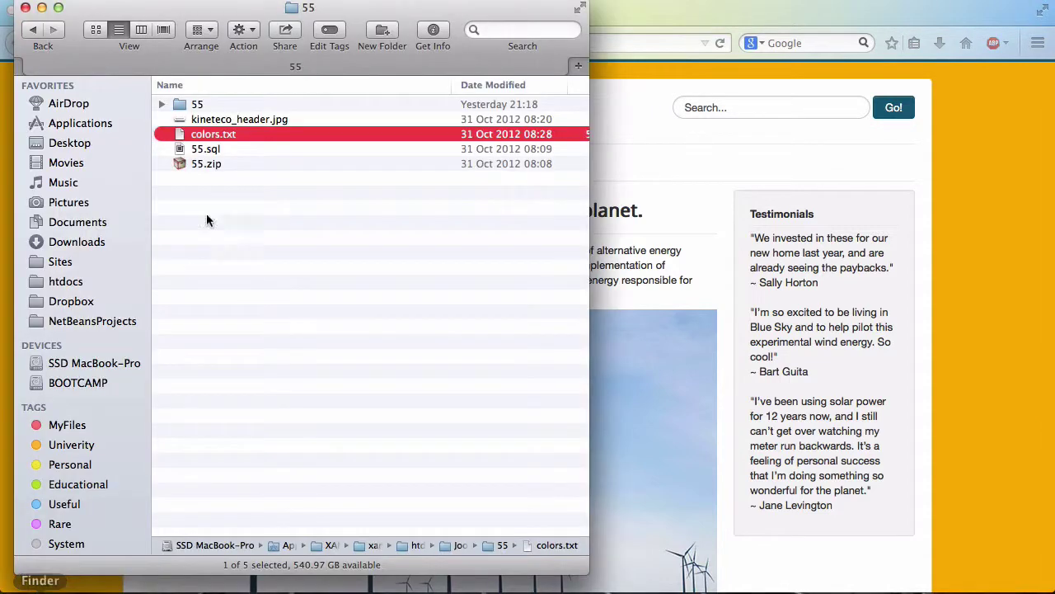
left_click(215, 119)
key("space")
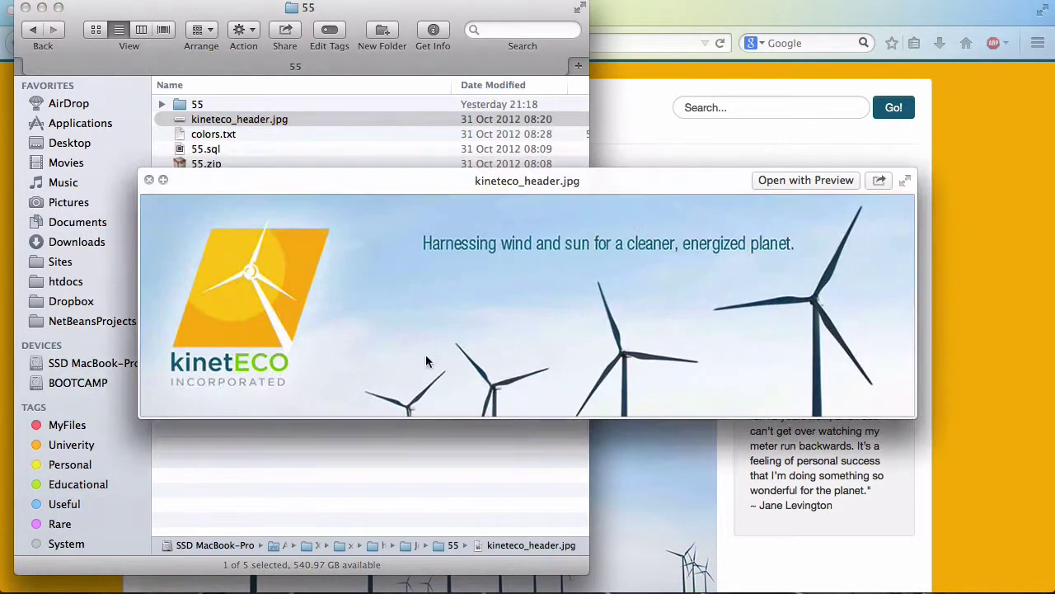
key("space")
left_click(964, 320)
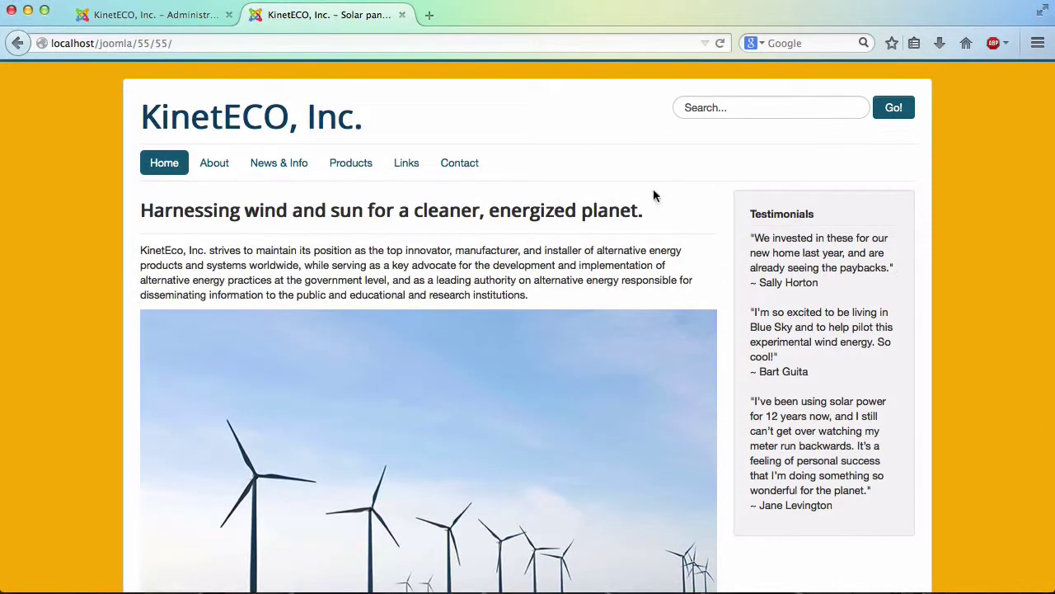
Reopen the protostar style's options in the Joomla administration and open the Logo image selector down to its upload area
left_click(132, 14)
left_click(115, 254)
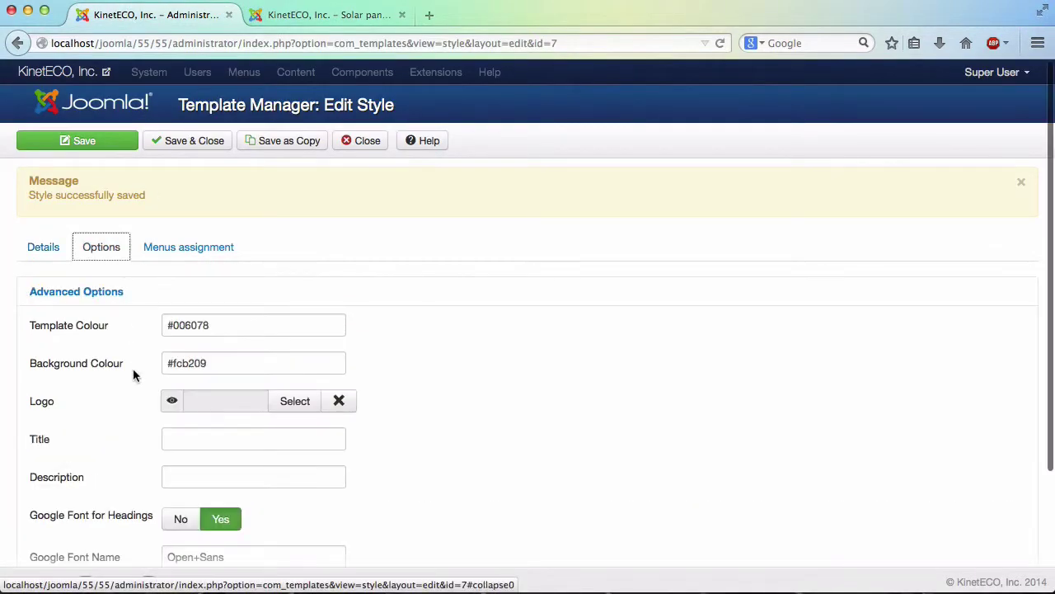
left_click(293, 402)
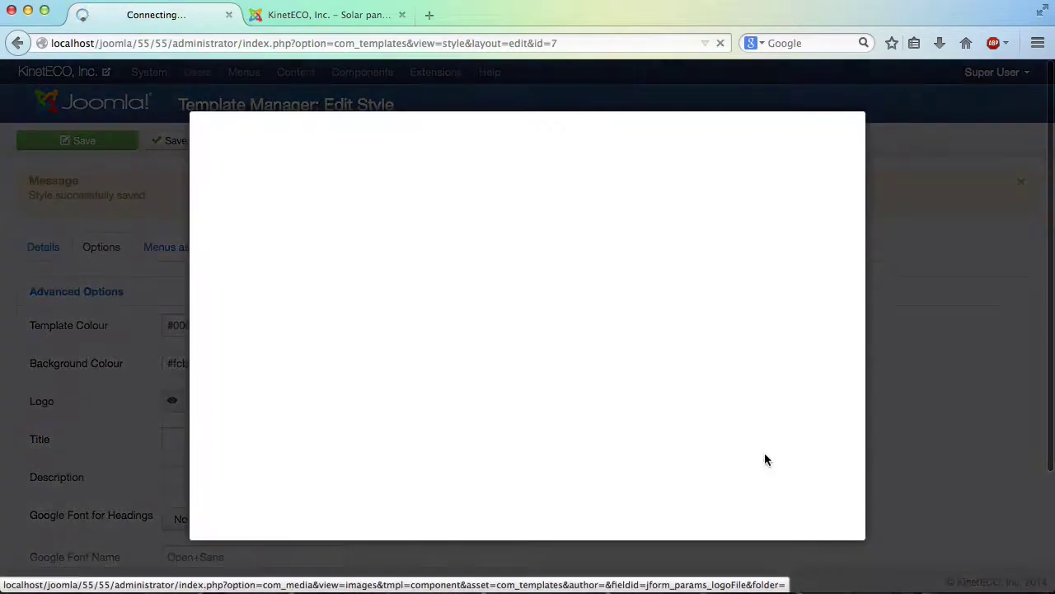
scroll(600, 323, "down", 5)
scroll(588, 459, "down", 2)
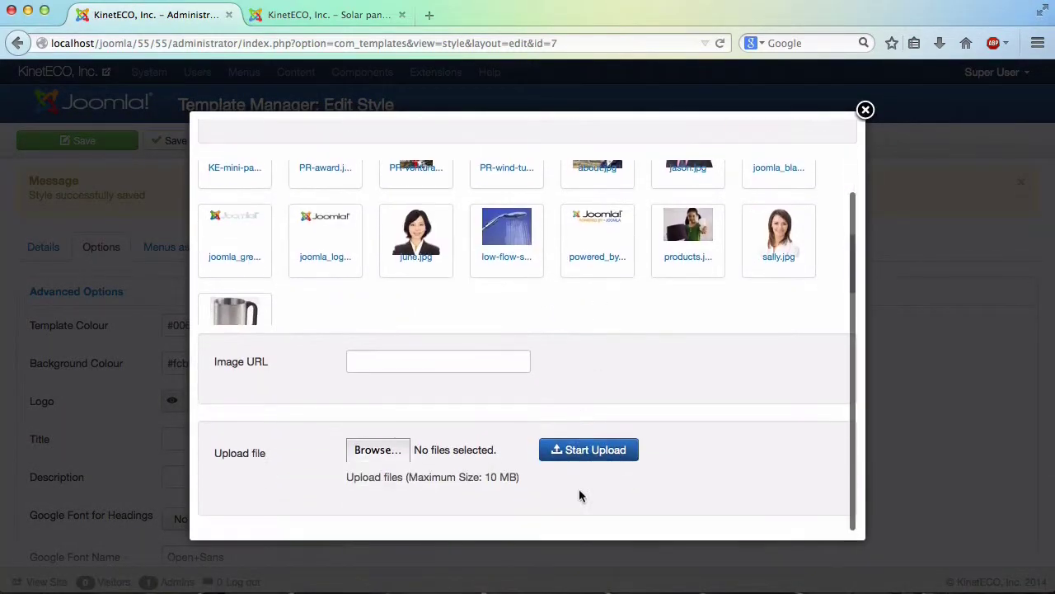
Choose kineteco_header.jpg from the htdocs/Joomla/55 folder as the file to upload for the logo
left_click(378, 450)
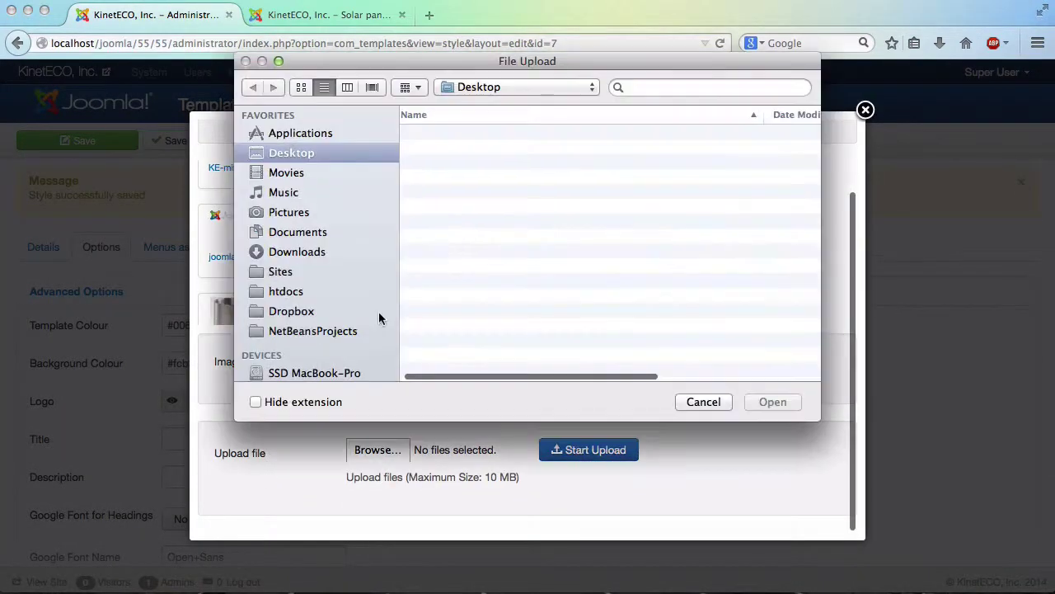
left_click(283, 273)
left_click(286, 291)
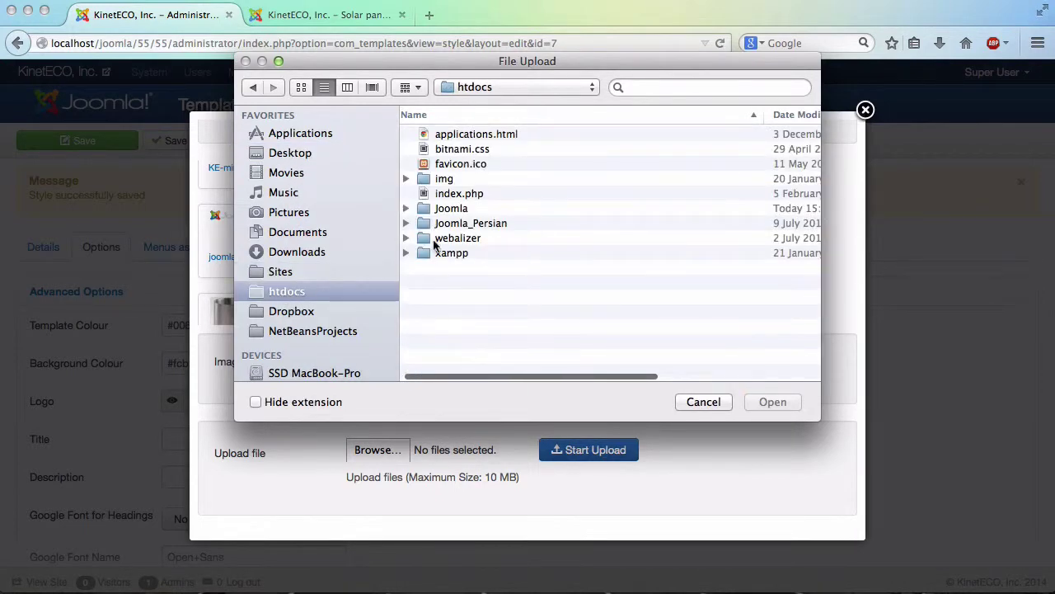
double_click(444, 207)
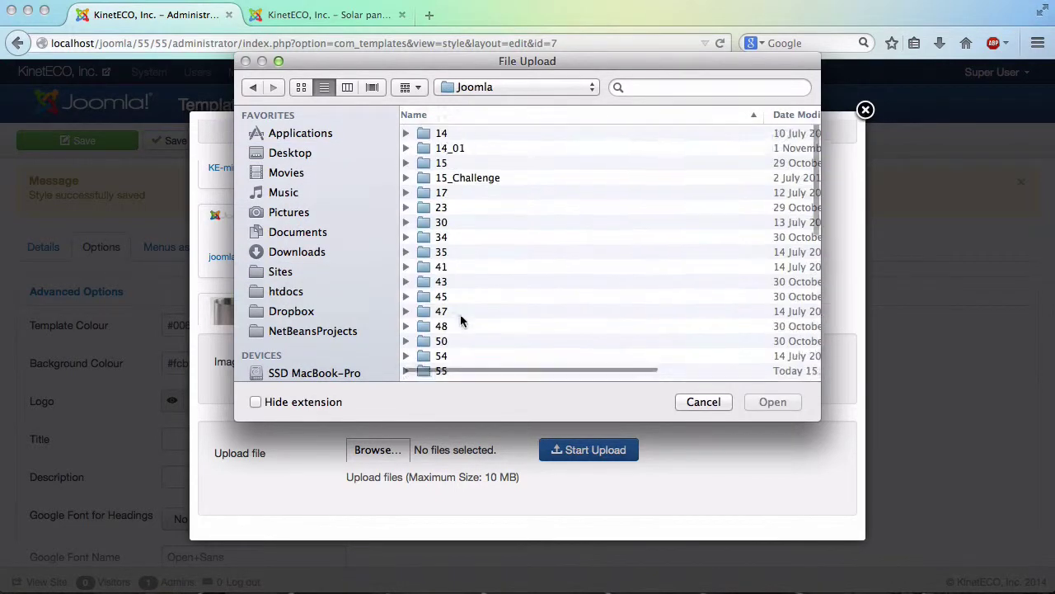
scroll(460, 321, "down", 1)
double_click(442, 371)
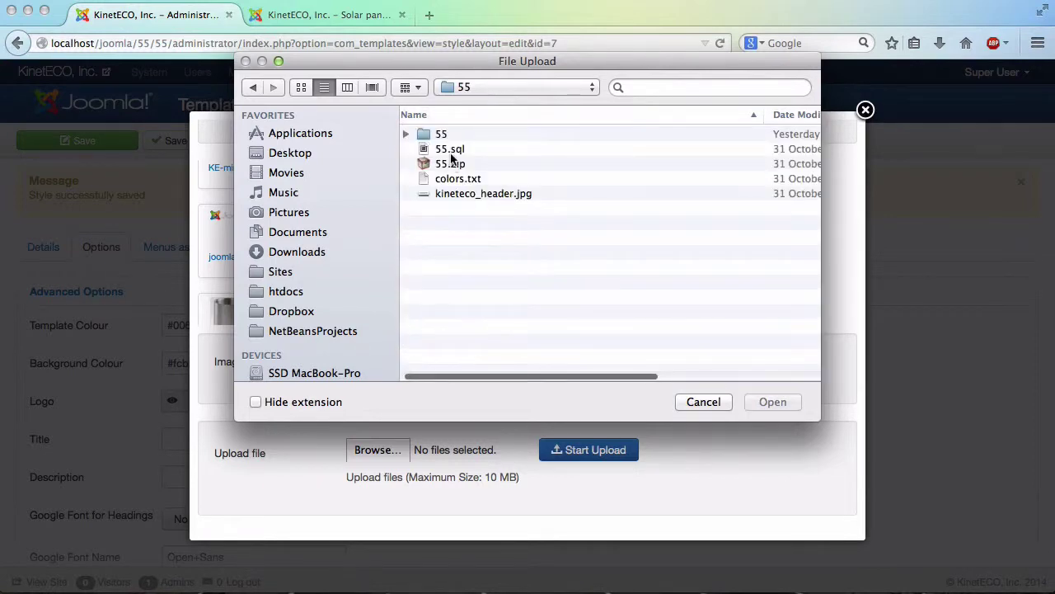
double_click(463, 194)
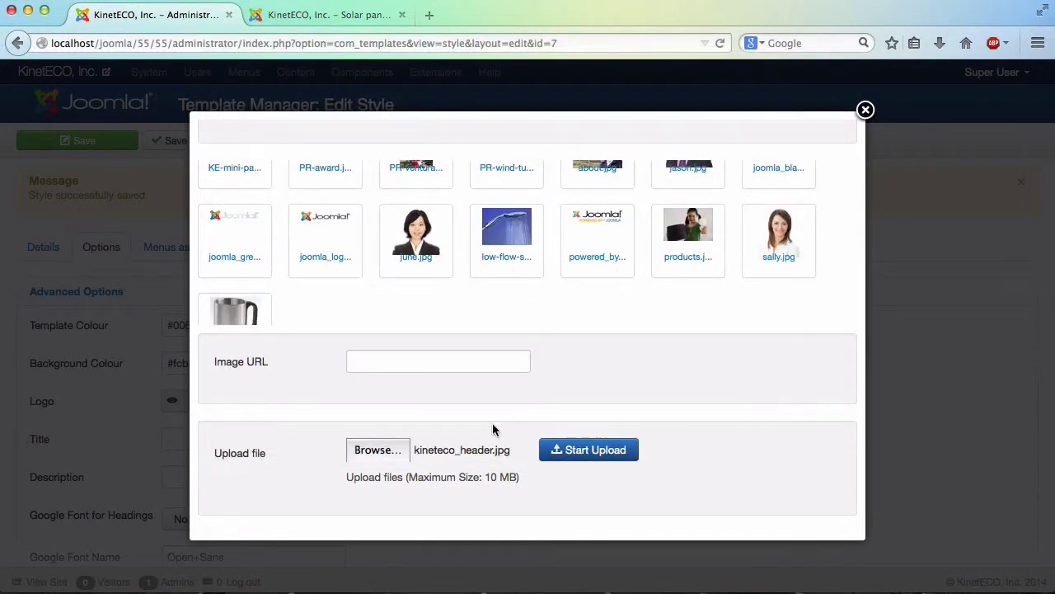
Upload kineteco_header.jpg to the images folder and pick its thumbnail as the logo image
left_click(553, 442)
scroll(542, 424, "down", 3)
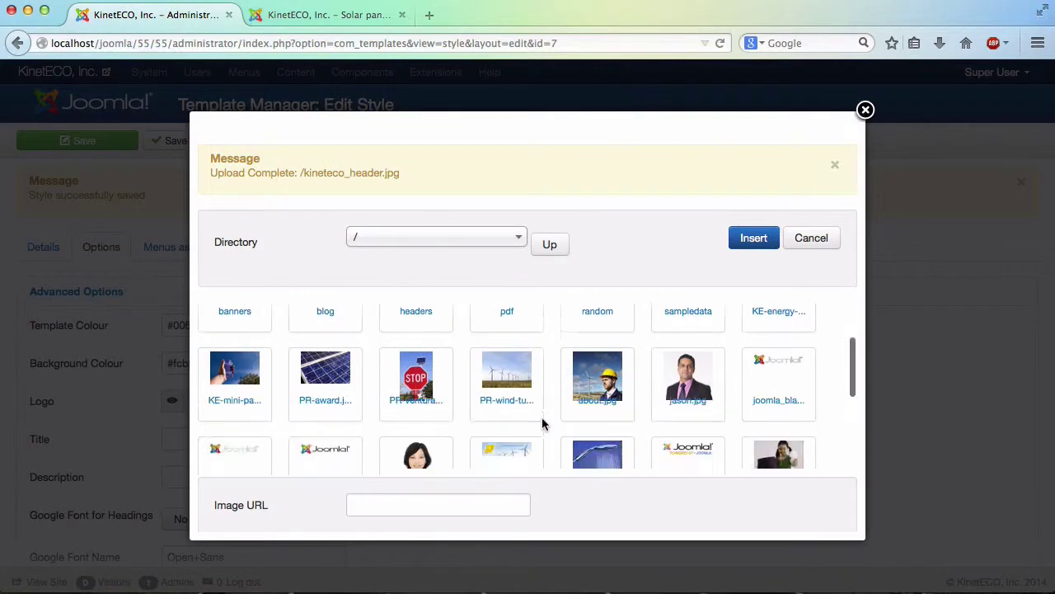
left_click(525, 398)
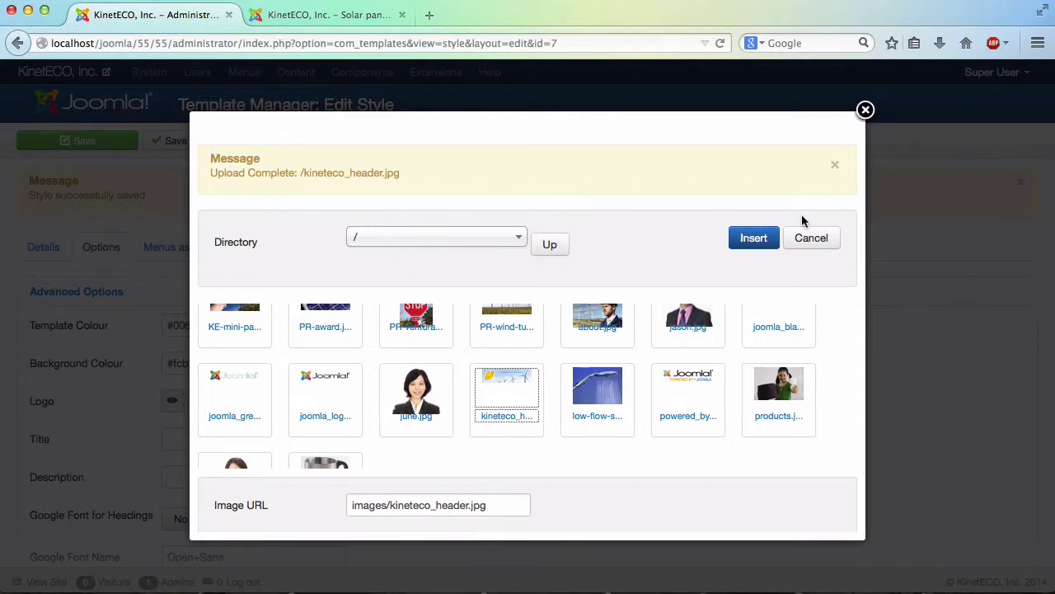
Insert images/kineteco_header.jpg as the protostar style's logo, save the style and return to its options
scroll(582, 283, "down", 5)
scroll(627, 331, "down", 3)
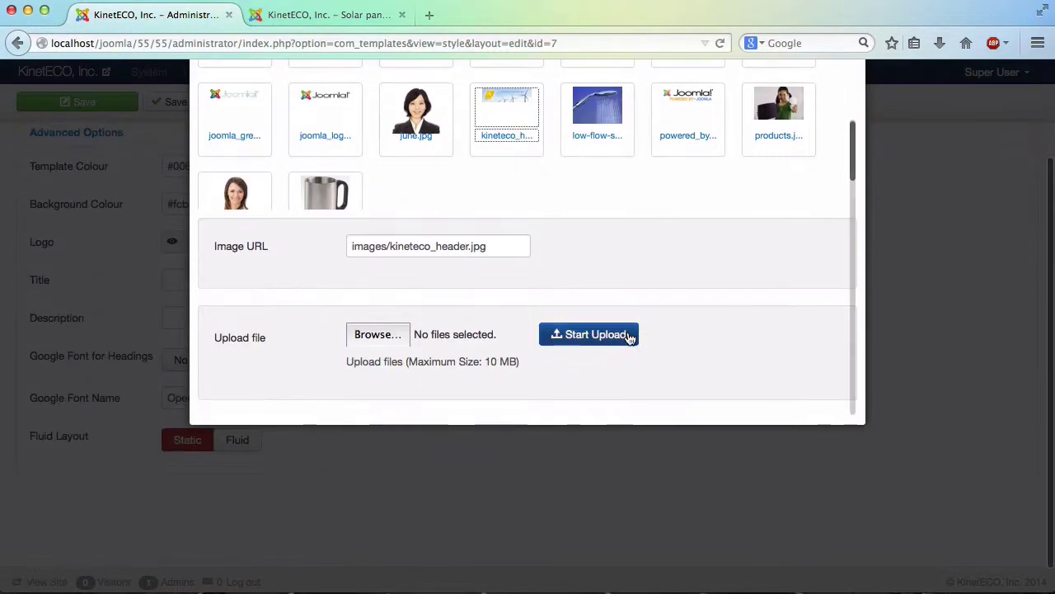
scroll(627, 332, "up", 3)
scroll(627, 331, "up", 1)
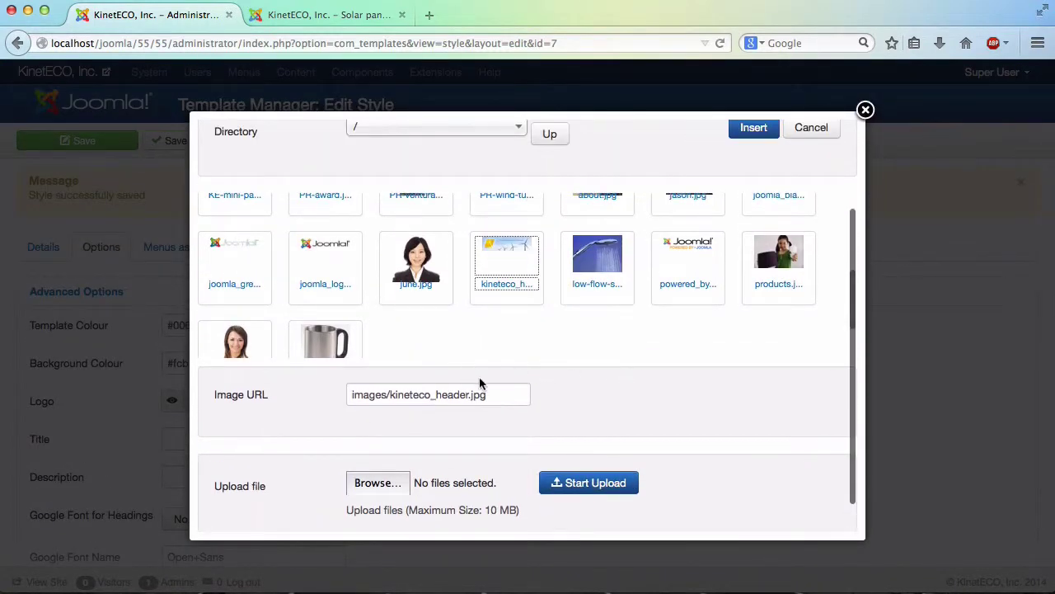
scroll(709, 408, "up", 1)
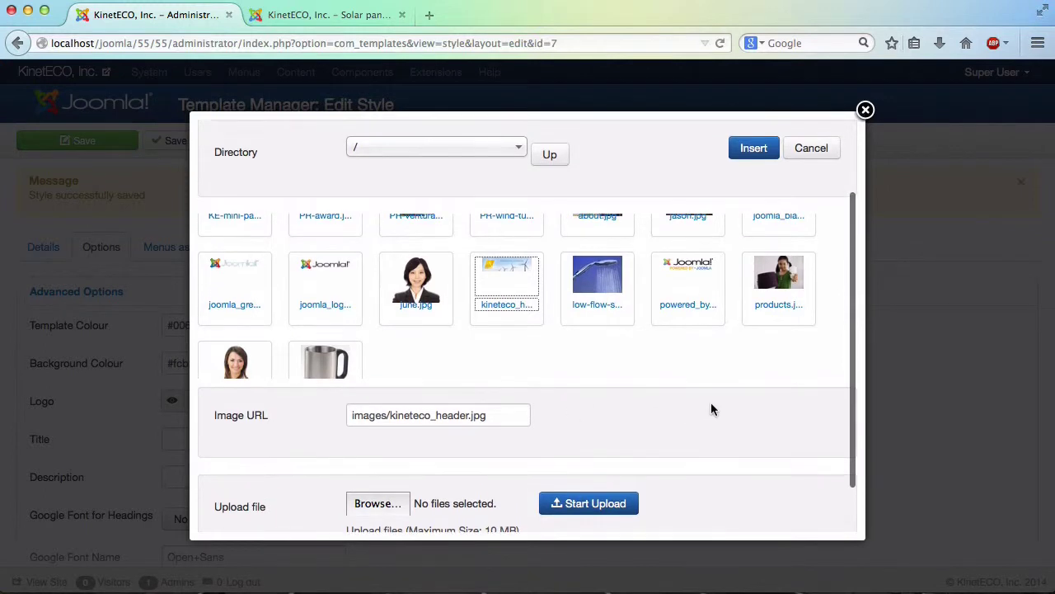
left_click(753, 150)
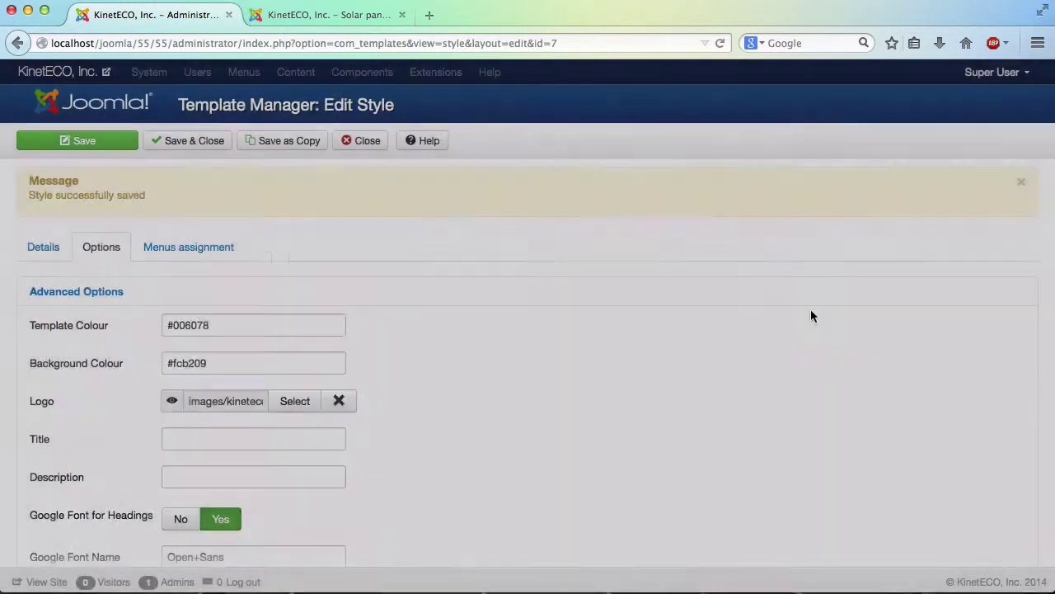
left_click(82, 140)
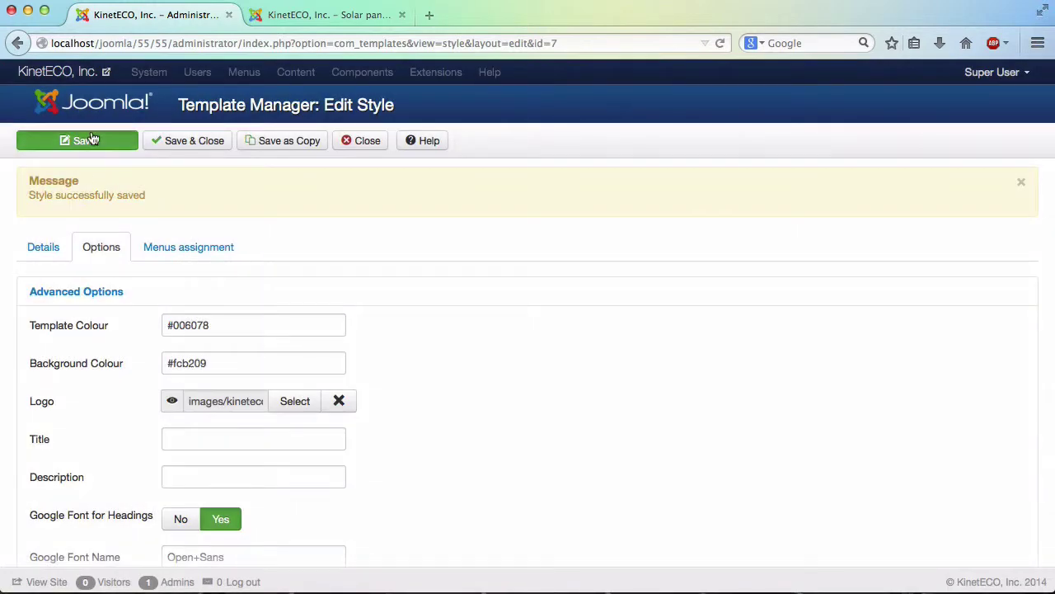
left_click(116, 247)
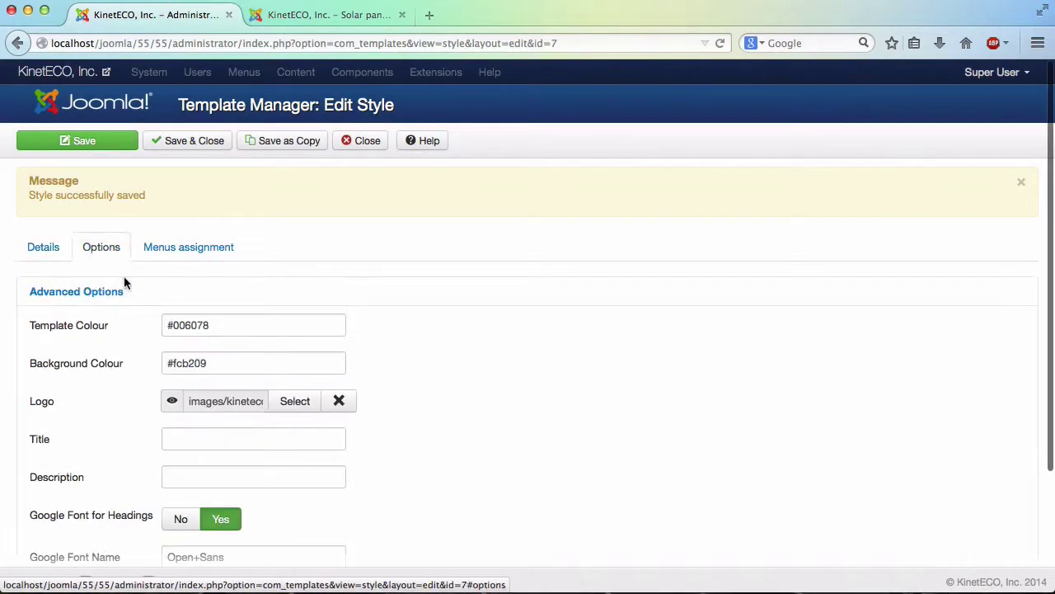
Reload the public home page and look over the header image and the rest of the page down to the footer
left_click(305, 17)
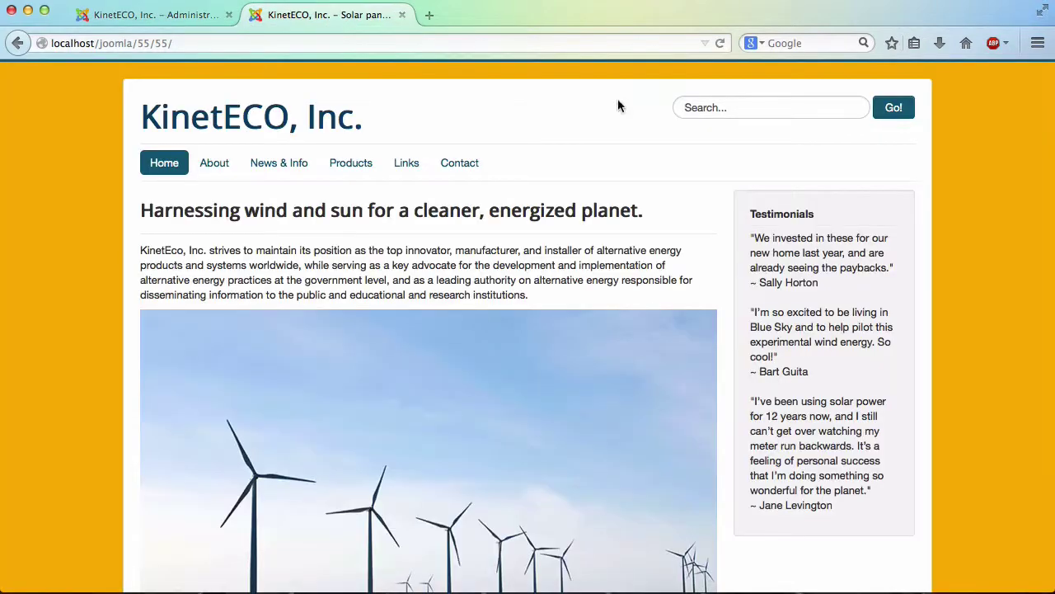
left_click(722, 43)
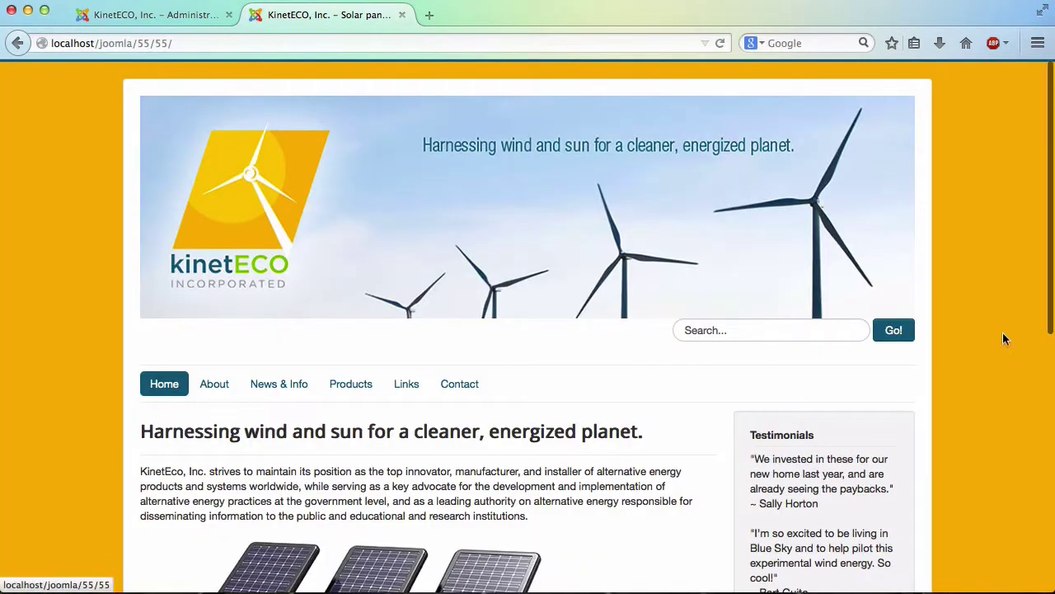
scroll(993, 326, "down", 10)
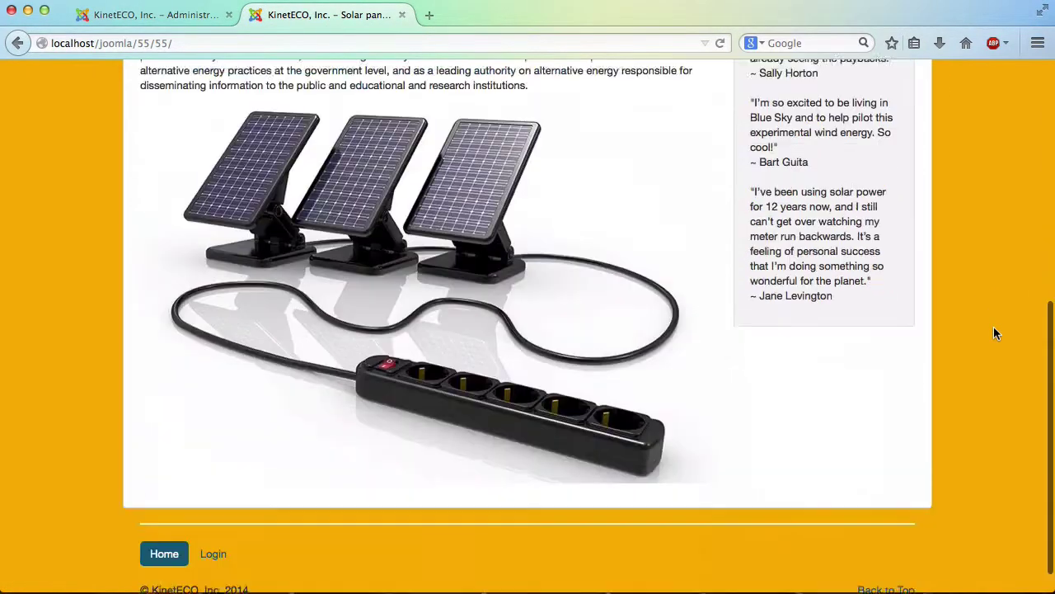
scroll(993, 327, "up", 8)
scroll(993, 335, "up", 3)
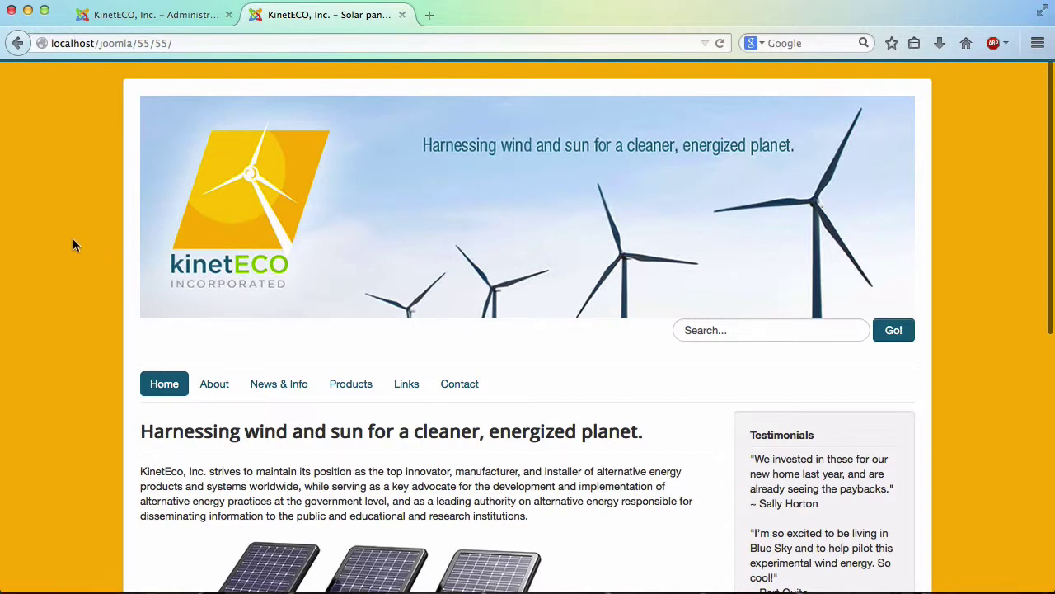
scroll(367, 260, "down", 8)
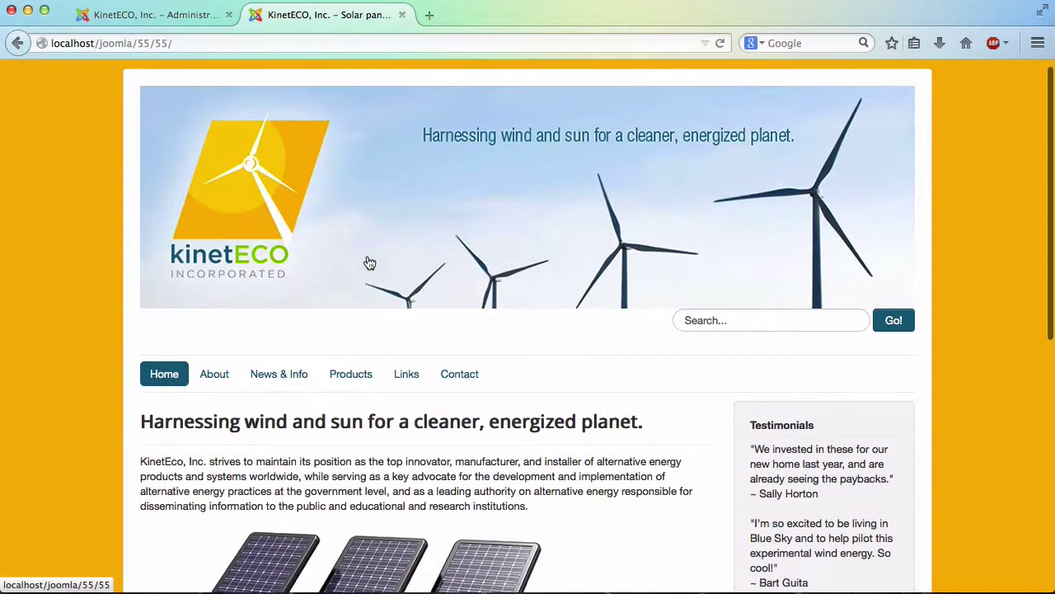
scroll(367, 256, "up", 8)
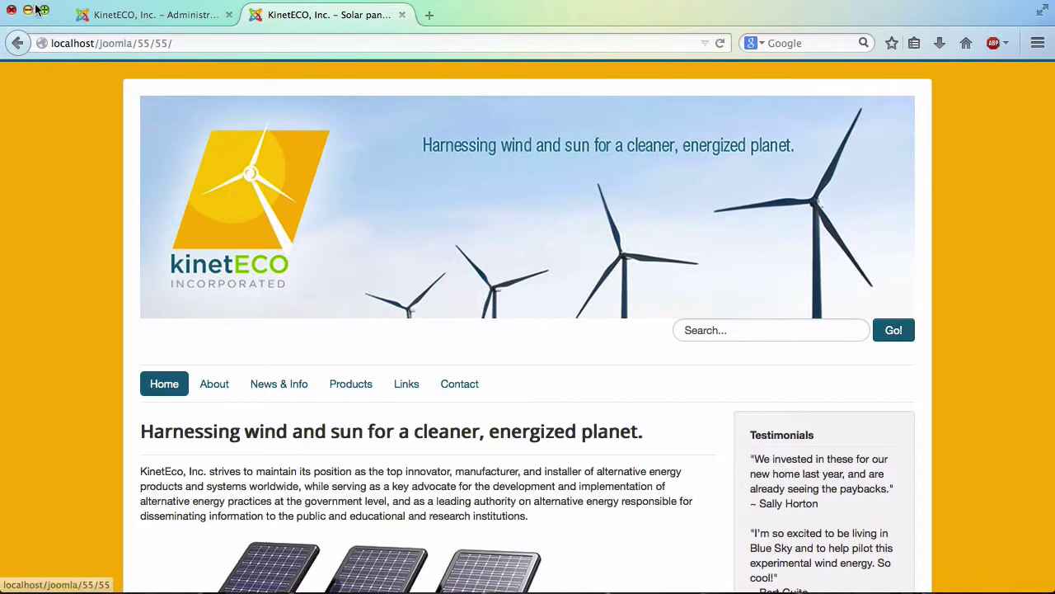
Return to the style's options in the administration and review the Title and Description fields, leaving both empty
left_click(113, 15)
scroll(139, 435, "down", 2)
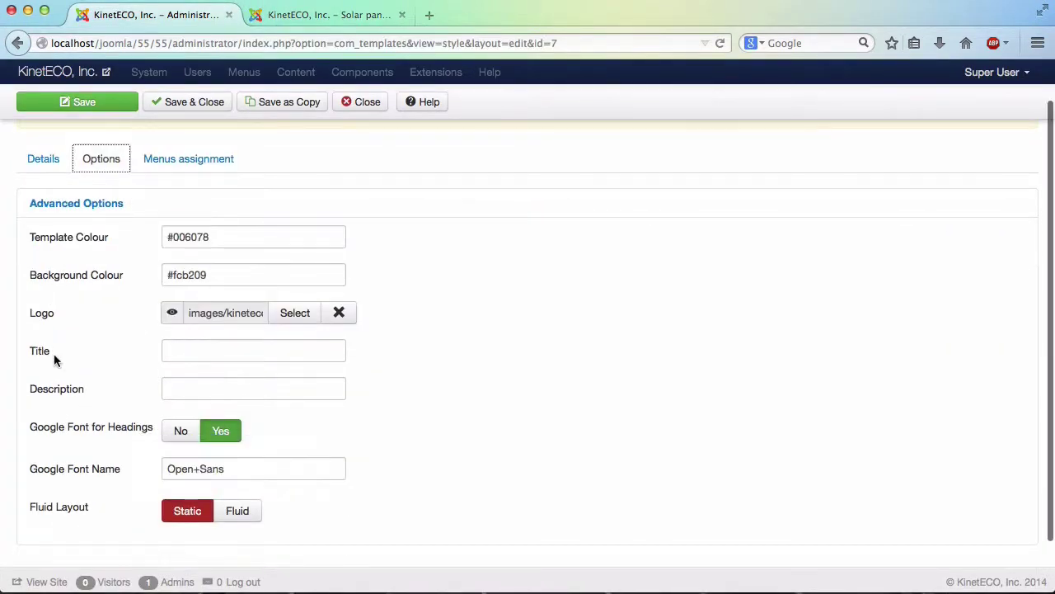
left_click(196, 350)
left_click(179, 387)
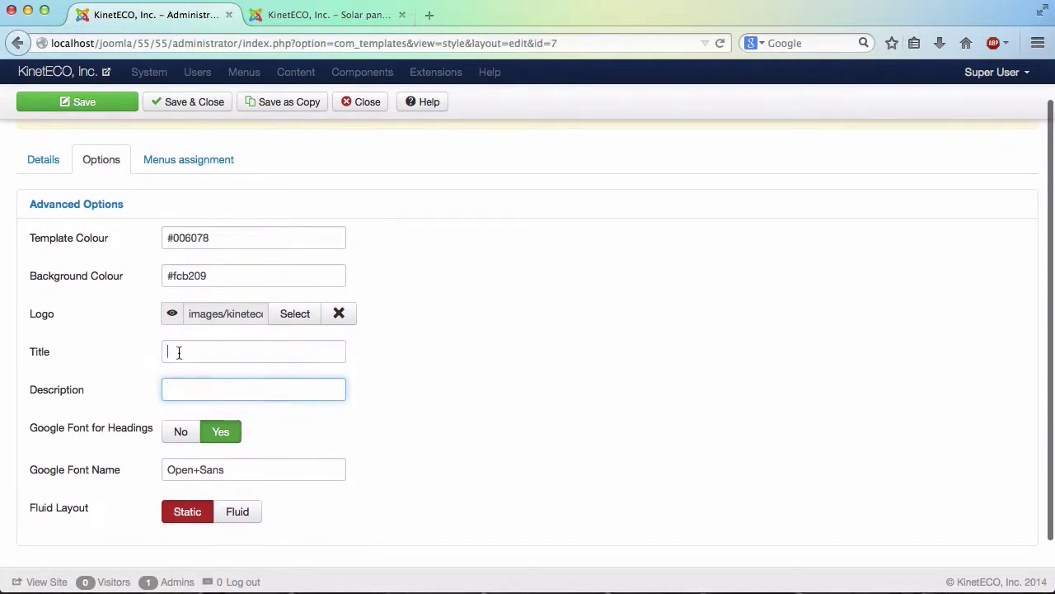
left_click(180, 349)
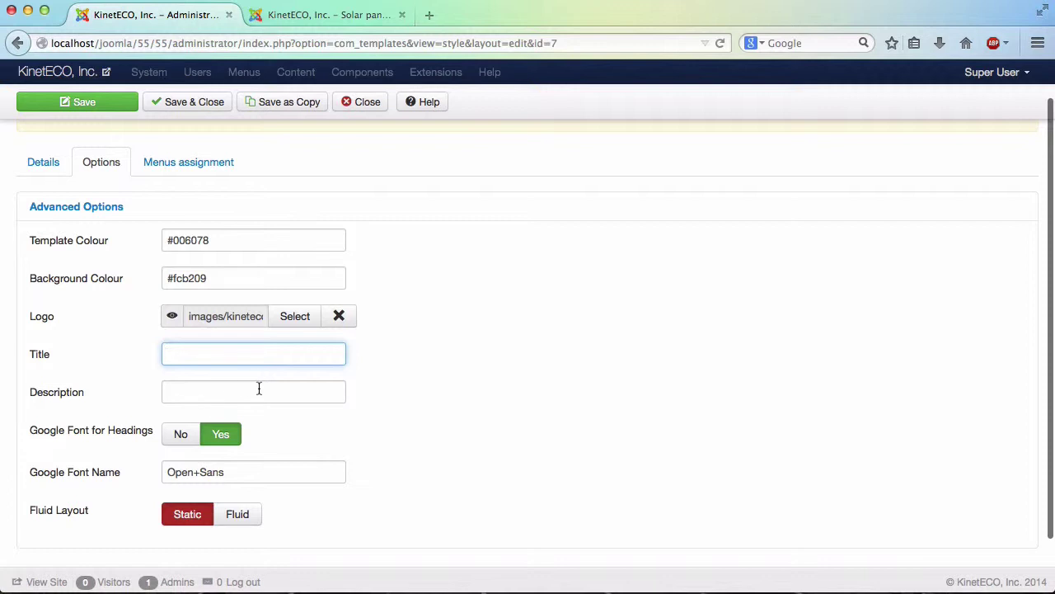
left_click(339, 392)
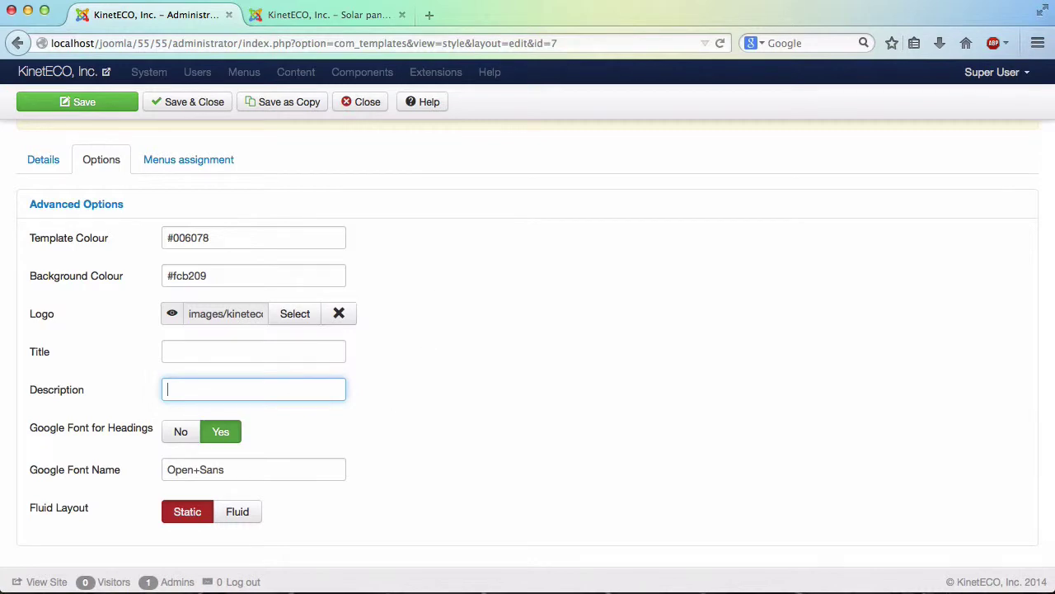
Examine the public home page's heading, body text, image and testimonials below the header
left_click(288, 19)
scroll(492, 330, "down", 3)
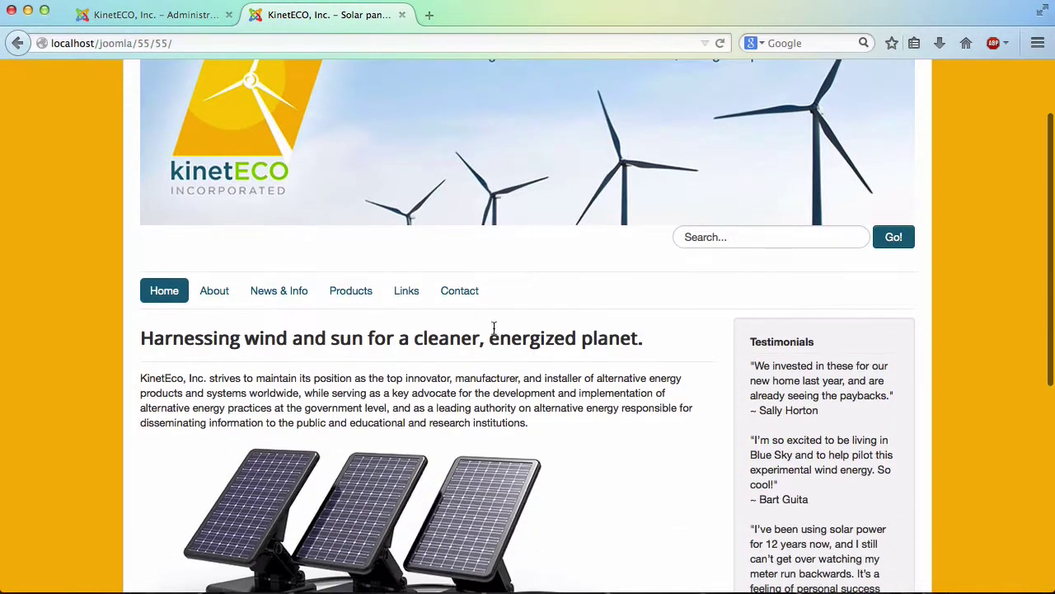
scroll(454, 510, "down", 1)
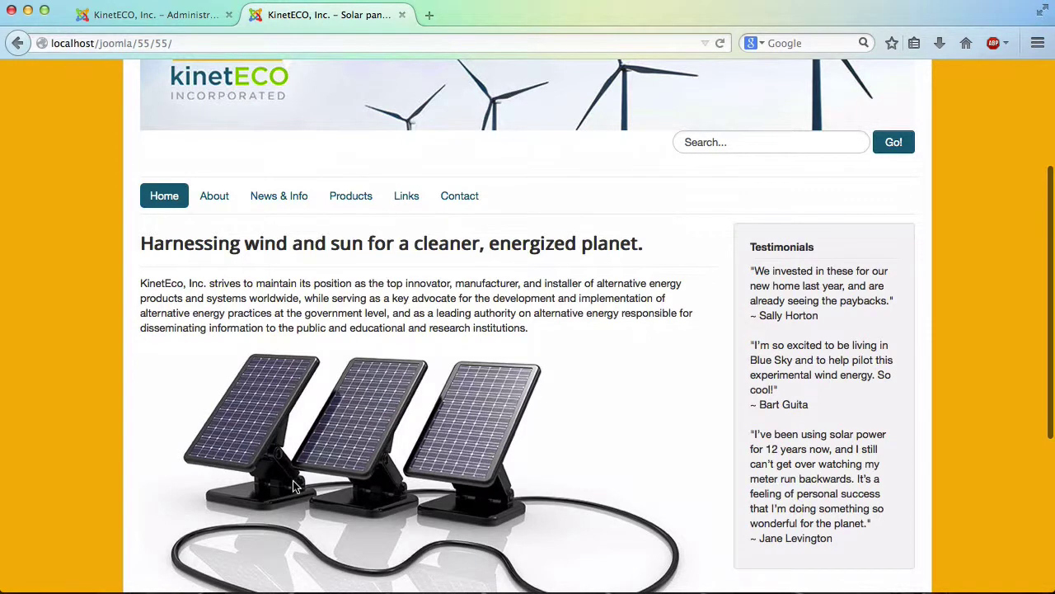
scroll(293, 480, "down", 3)
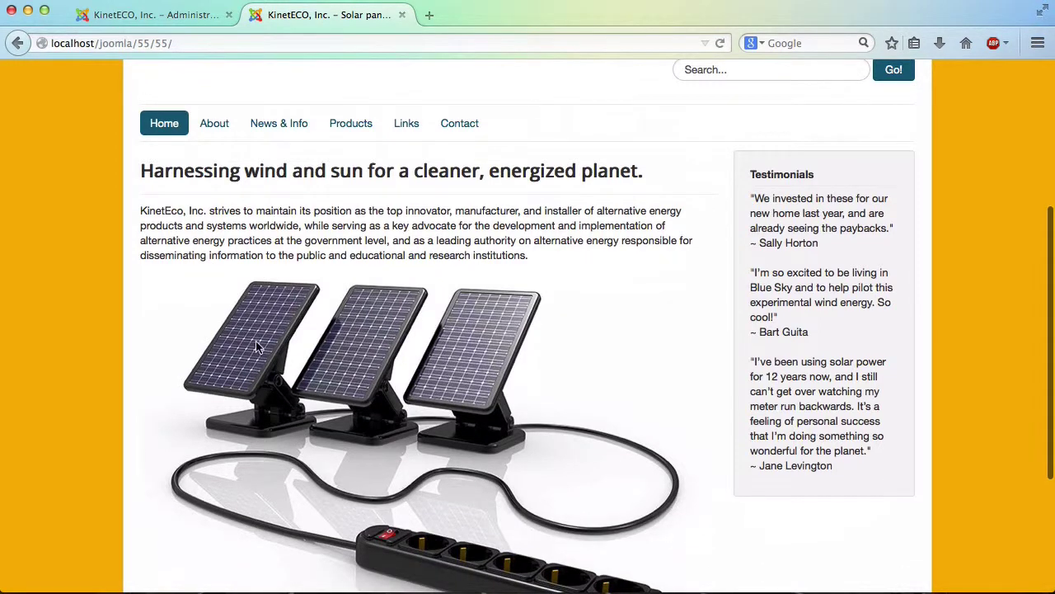
scroll(272, 363, "down", 3)
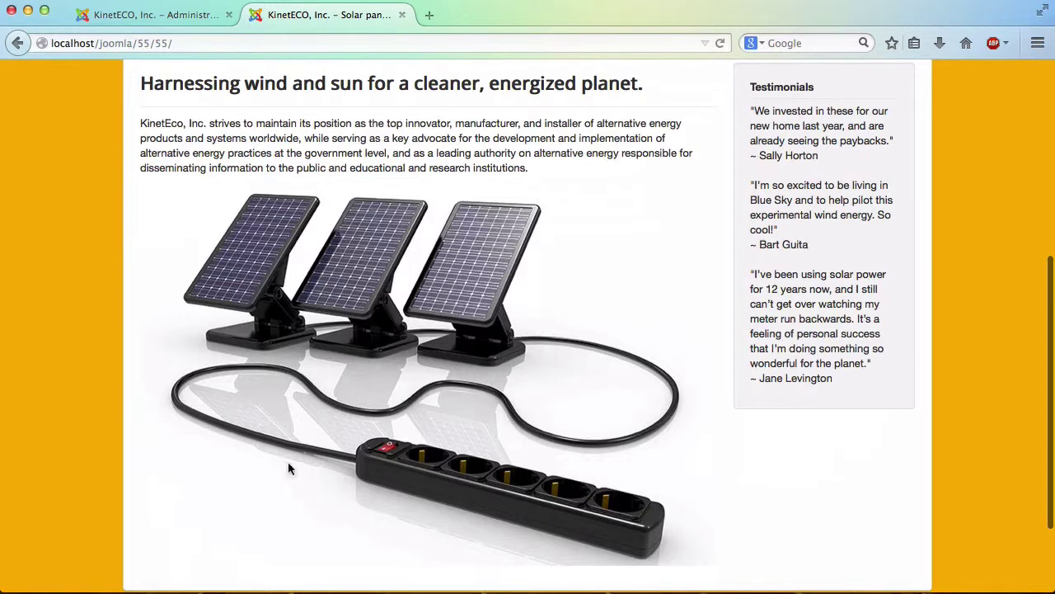
scroll(293, 279, "up", 2)
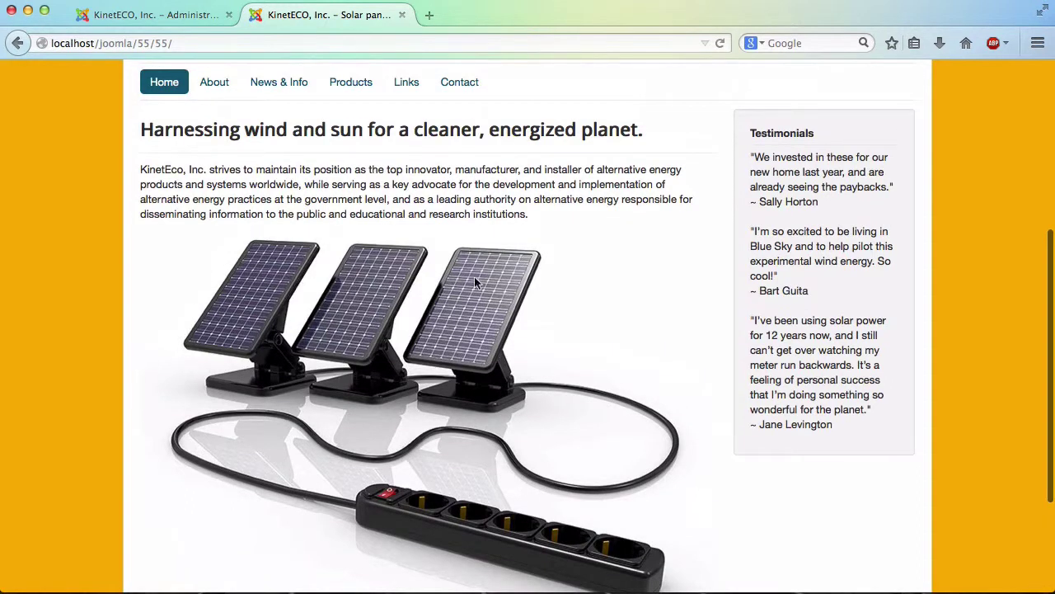
scroll(486, 330, "down", 1)
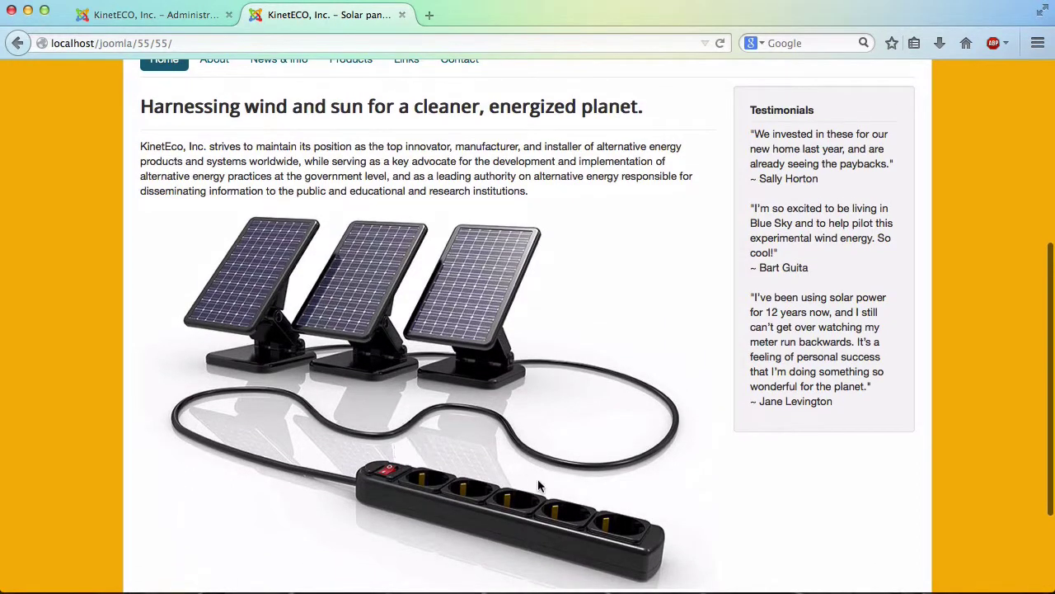
scroll(481, 389, "up", 1)
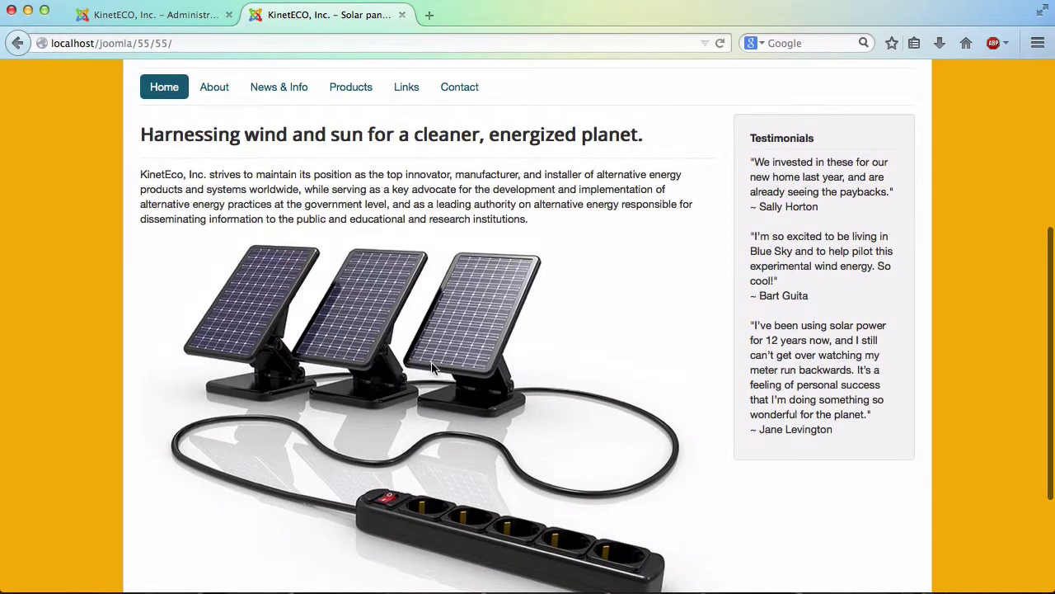
scroll(431, 362, "down", 1)
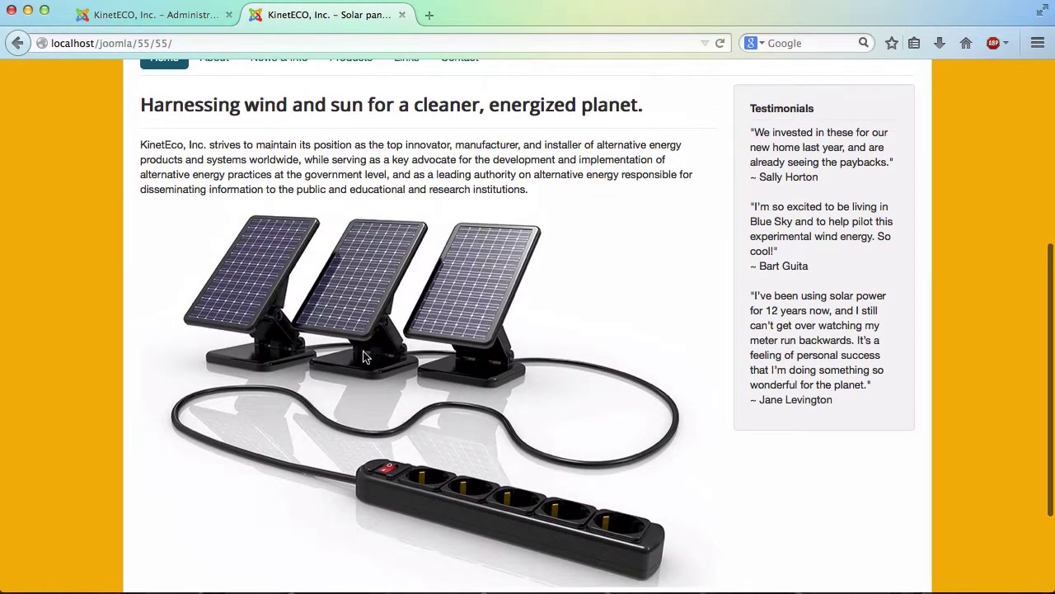
scroll(363, 353, "down", 1)
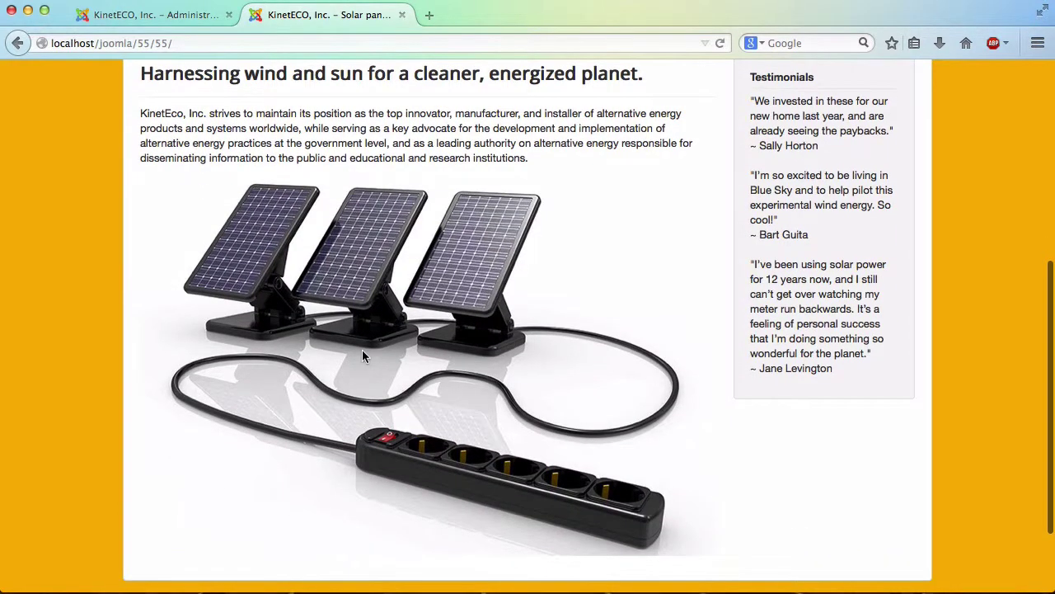
scroll(363, 352, "down", 1)
scroll(363, 354, "up", 2)
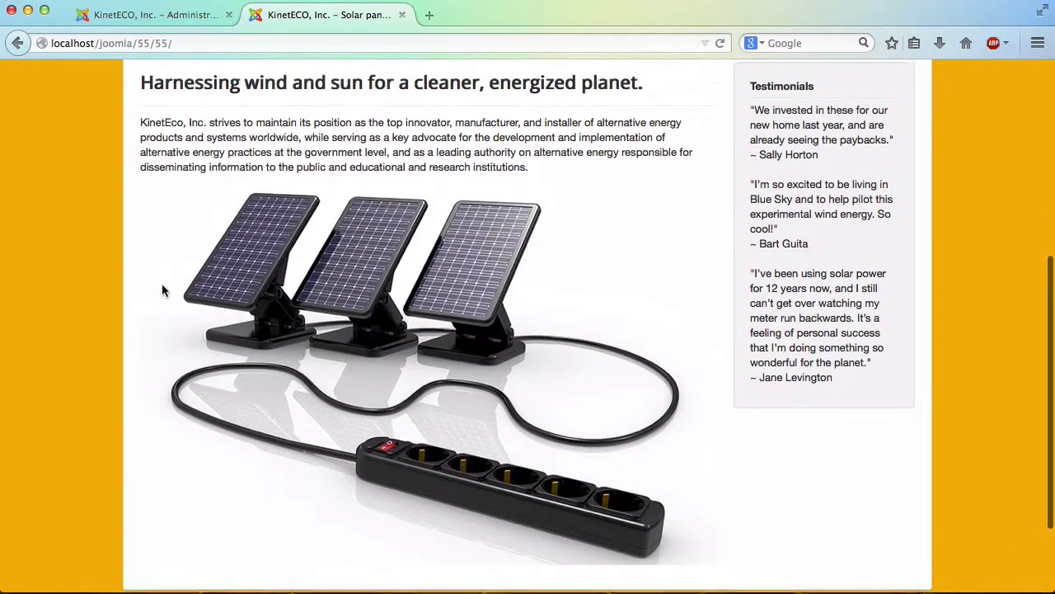
Return to the style's options and review the Google Font for Headings and Google Font Name settings
left_click(171, 23)
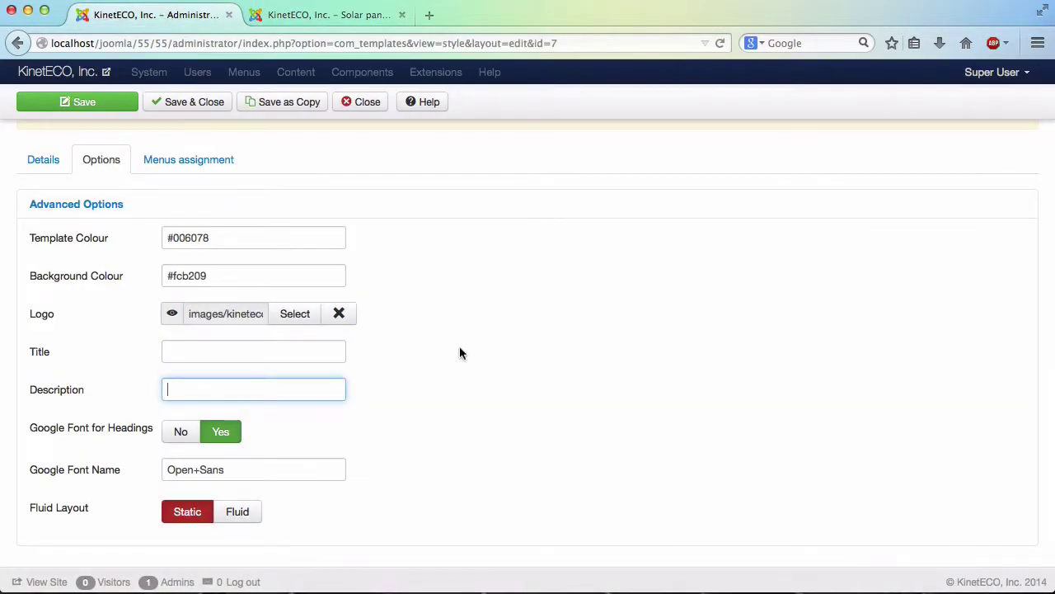
scroll(460, 346, "down", 1)
left_click(405, 414)
scroll(404, 413, "up", 1)
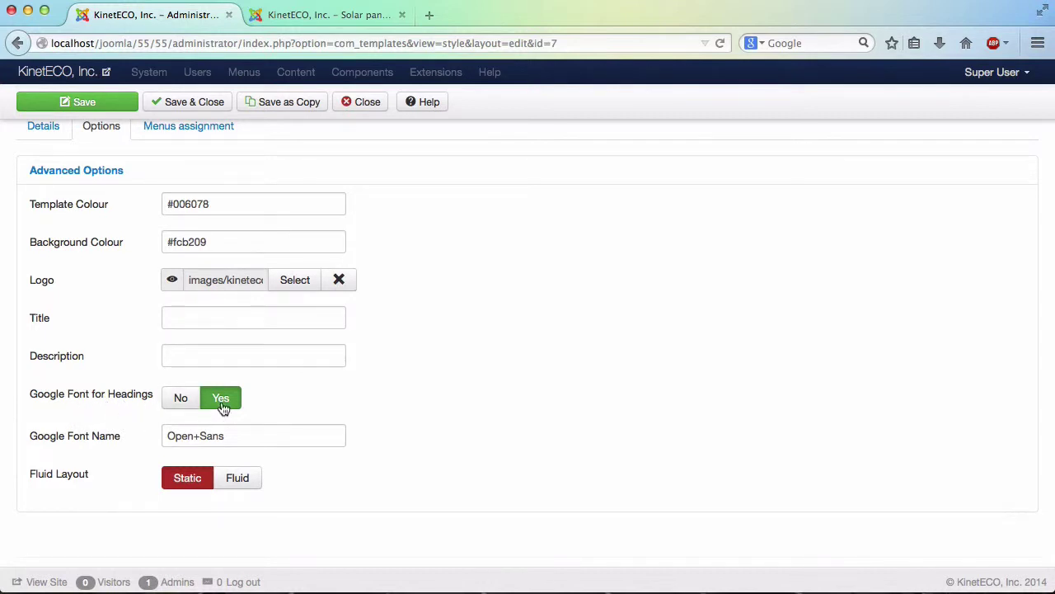
Search the web for "google fonts" in a new tab, open the Google Fonts site and close the search results
left_click(429, 15)
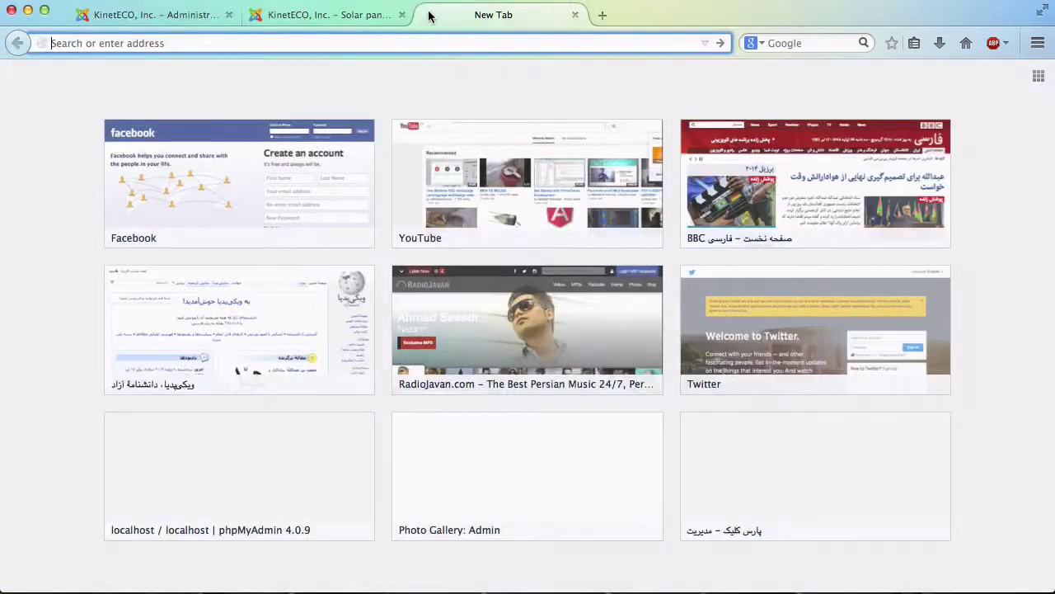
type("google fonts")
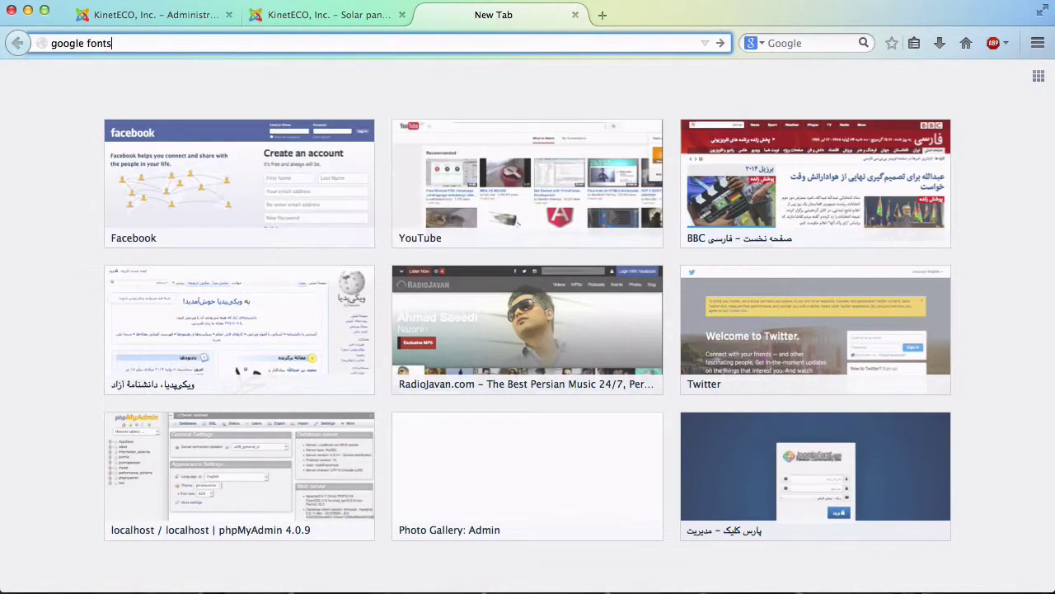
key("Return")
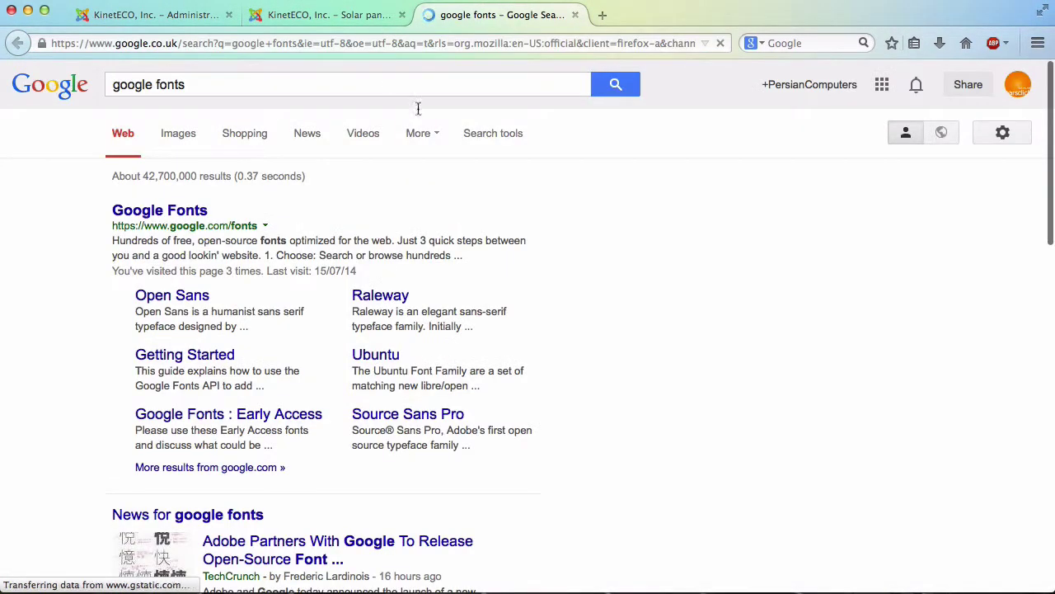
left_click(164, 210)
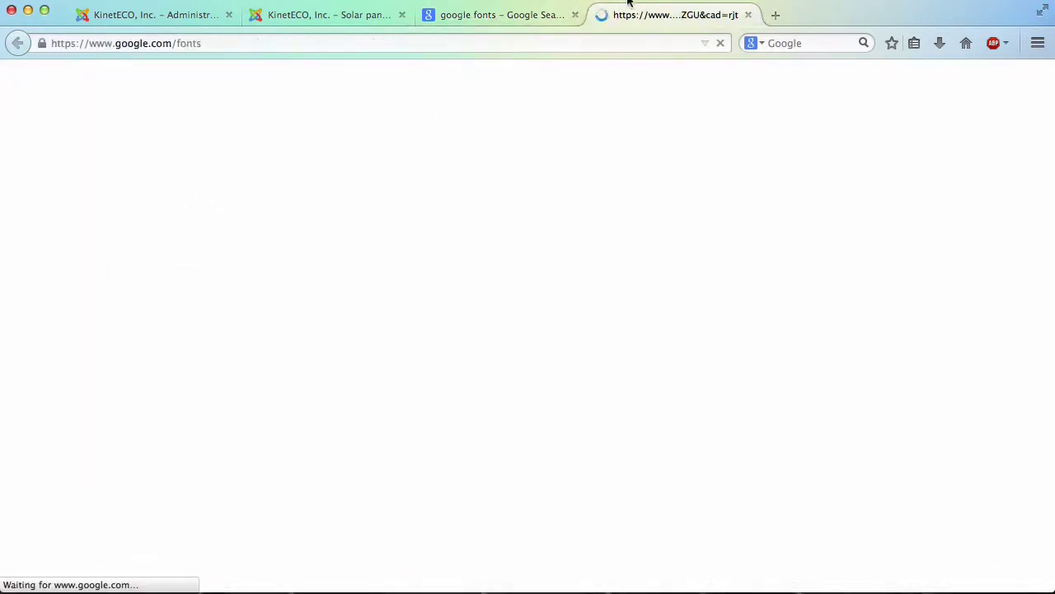
left_click(575, 15)
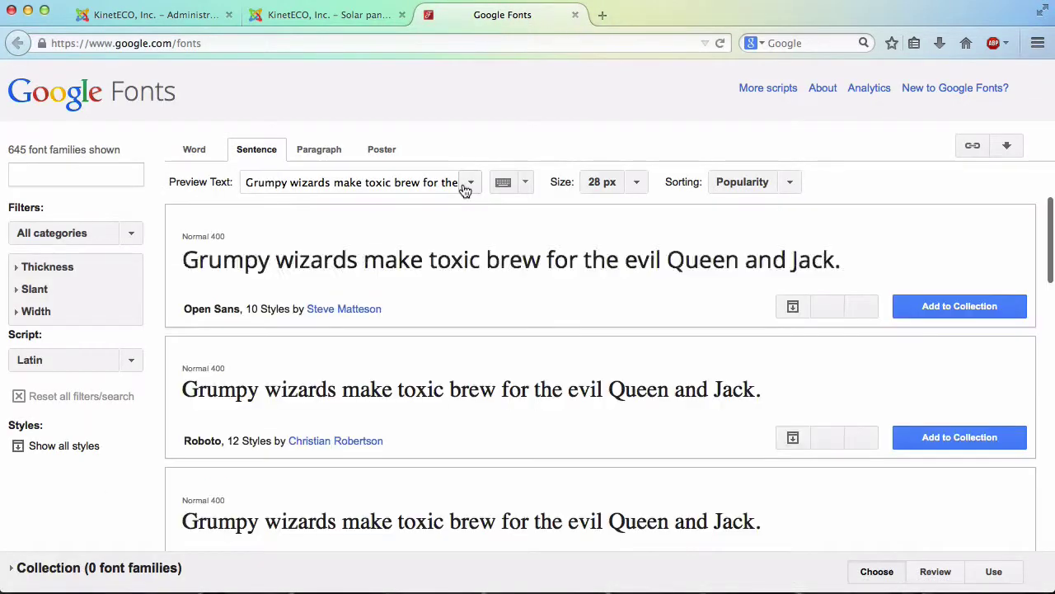
Browse the Google Fonts previews and check which font categories are available for filtering
scroll(453, 275, "down", 20)
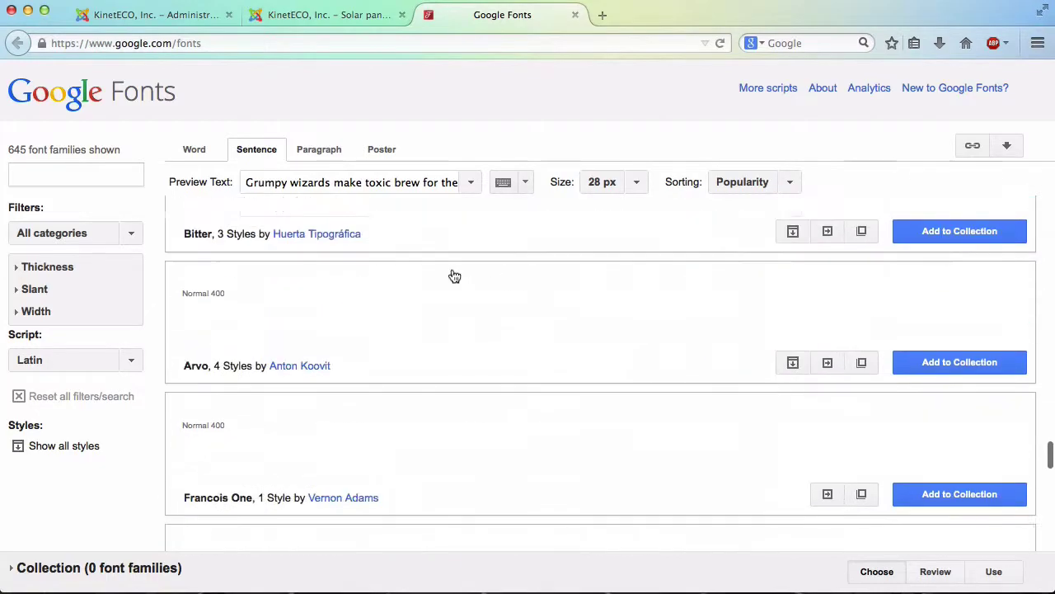
scroll(451, 274, "up", 15)
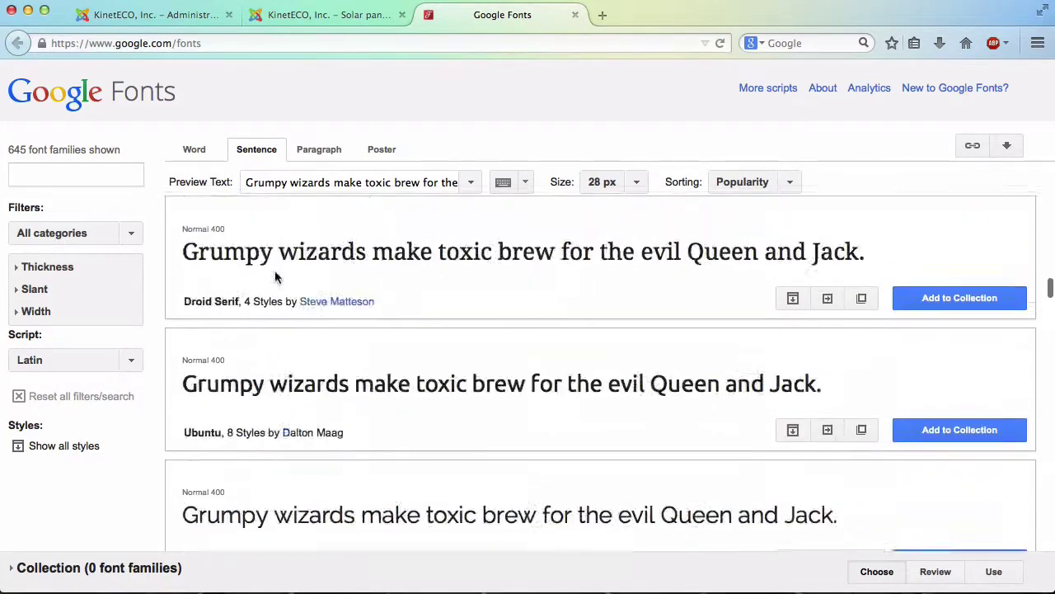
left_click(131, 233)
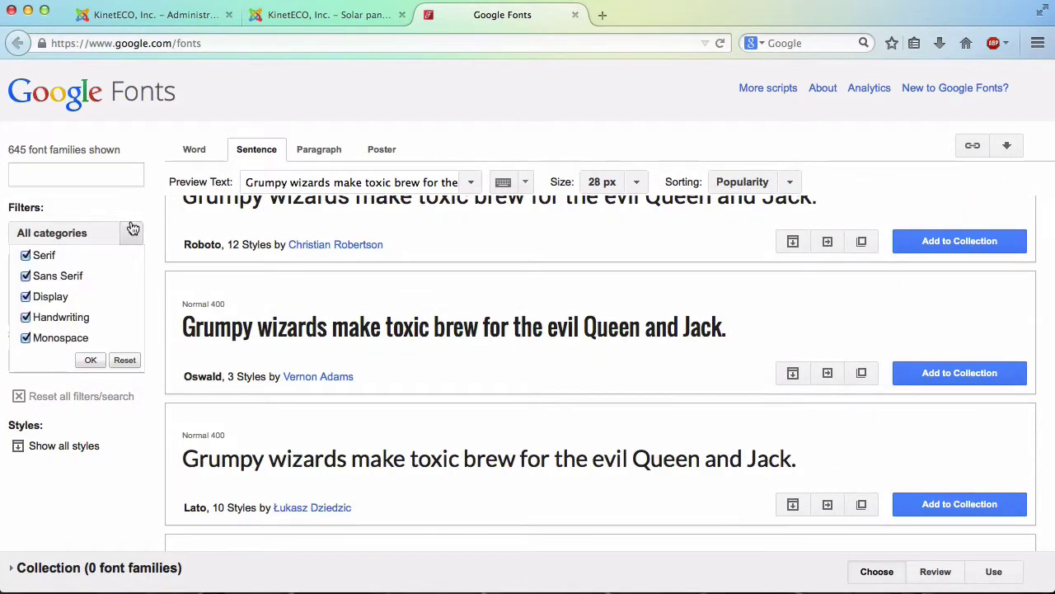
left_click(130, 237)
scroll(355, 427, "down", 5)
scroll(354, 427, "down", 10)
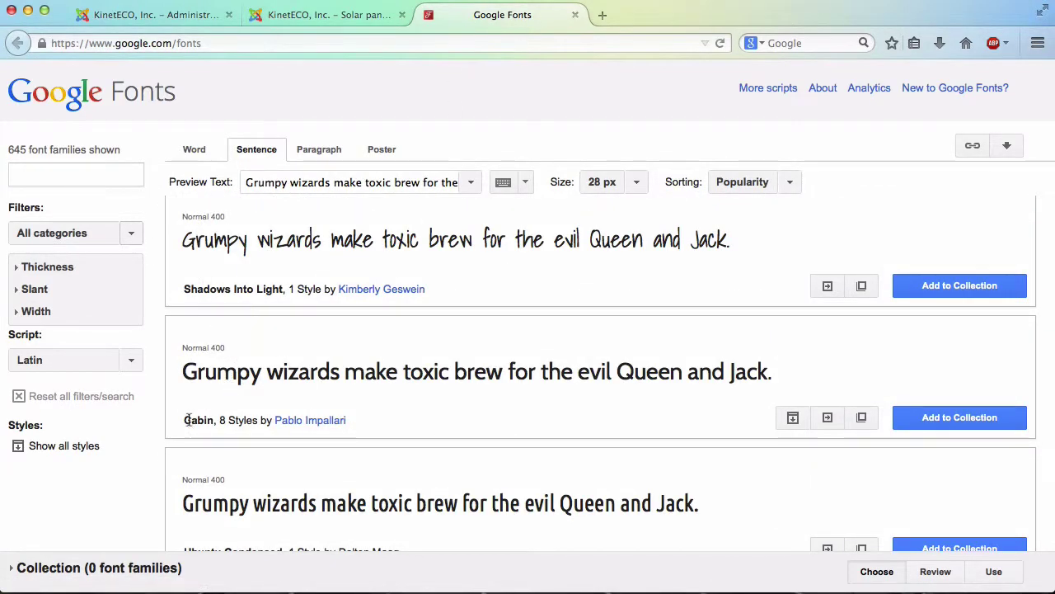
Close Google Fonts, return to the style's options and review the Google Font Name and Fluid Layout settings
left_click(575, 15)
left_click(157, 15)
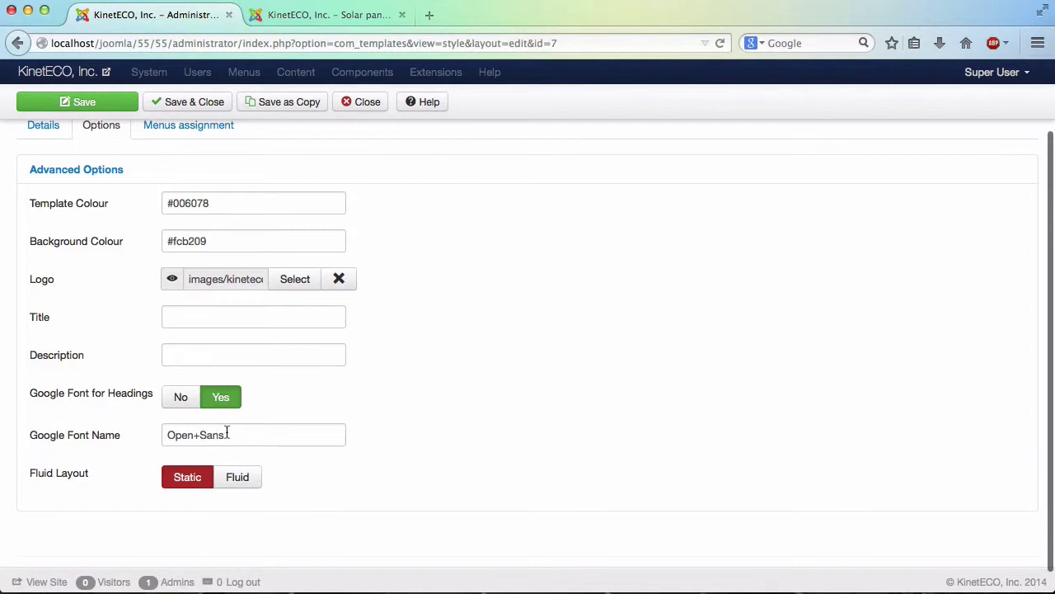
left_click_drag(236, 432, 134, 434)
left_click(418, 459)
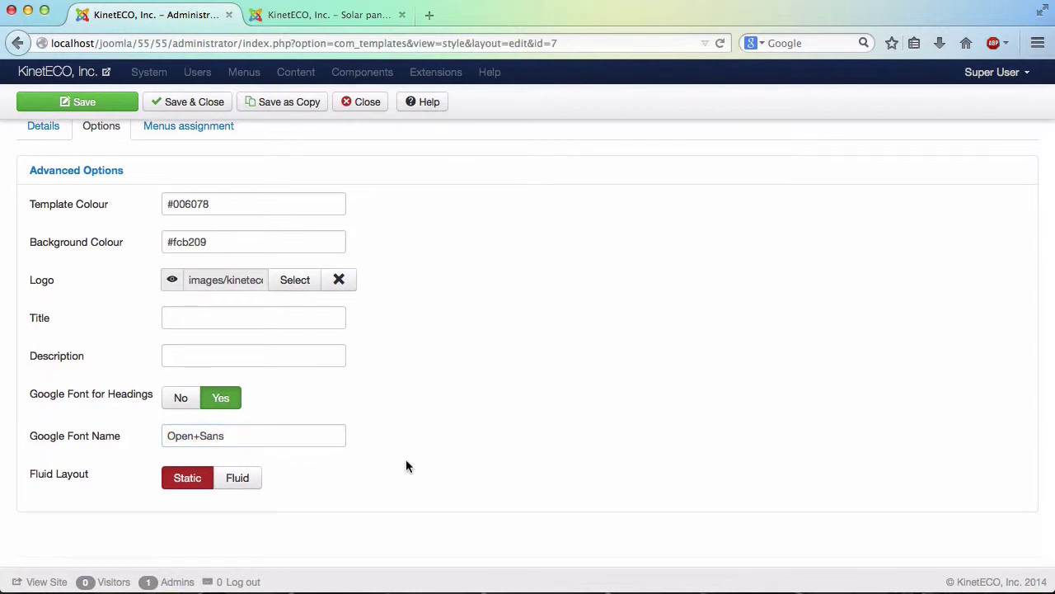
mouse_move(31, 471)
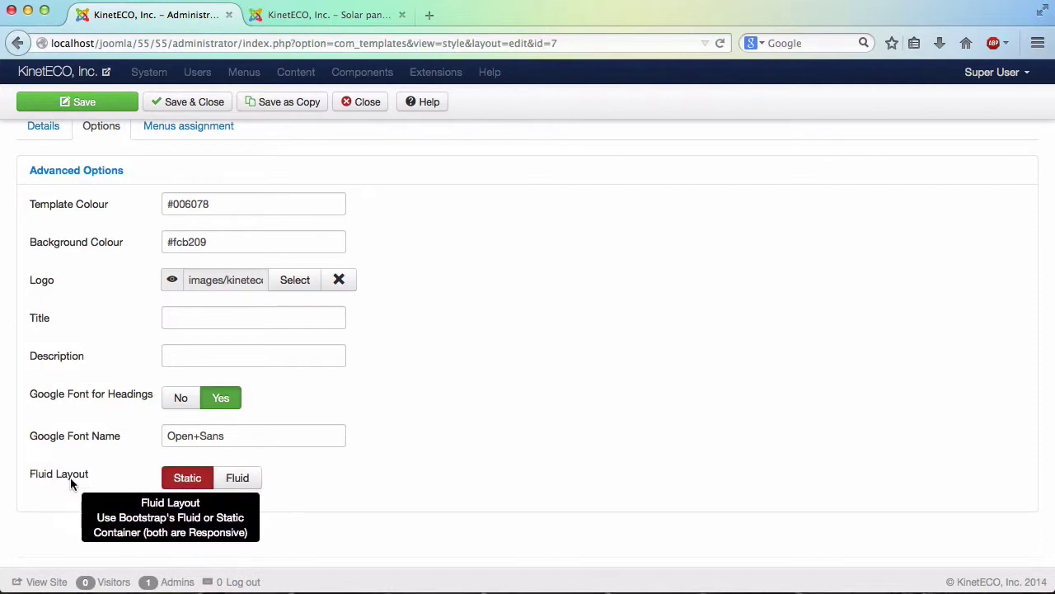
Narrow the browser window around the public home page and close the colors.txt file behind it
left_click(295, 20)
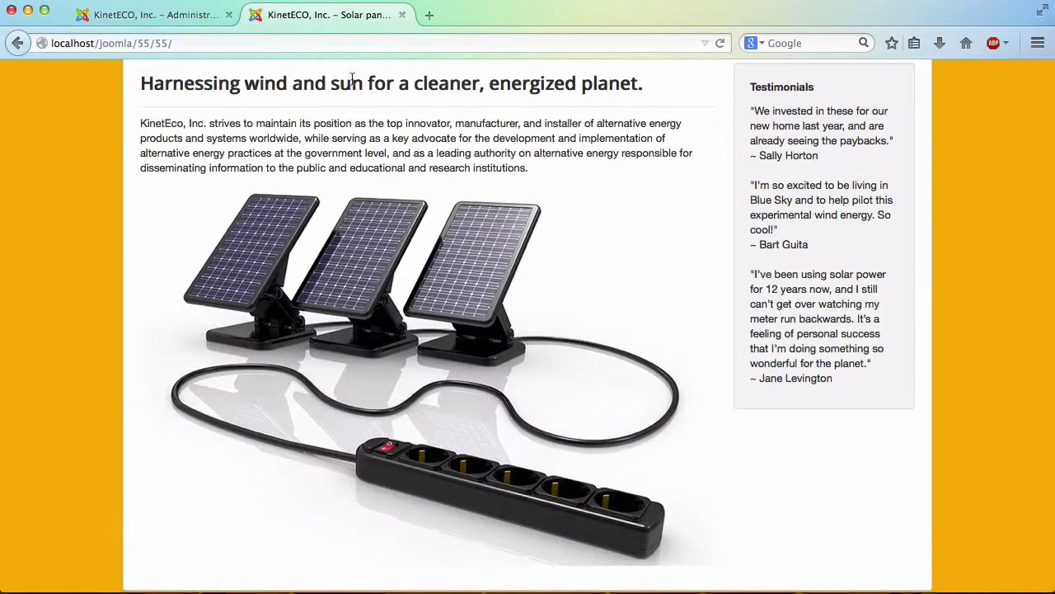
scroll(984, 198, "up", 10)
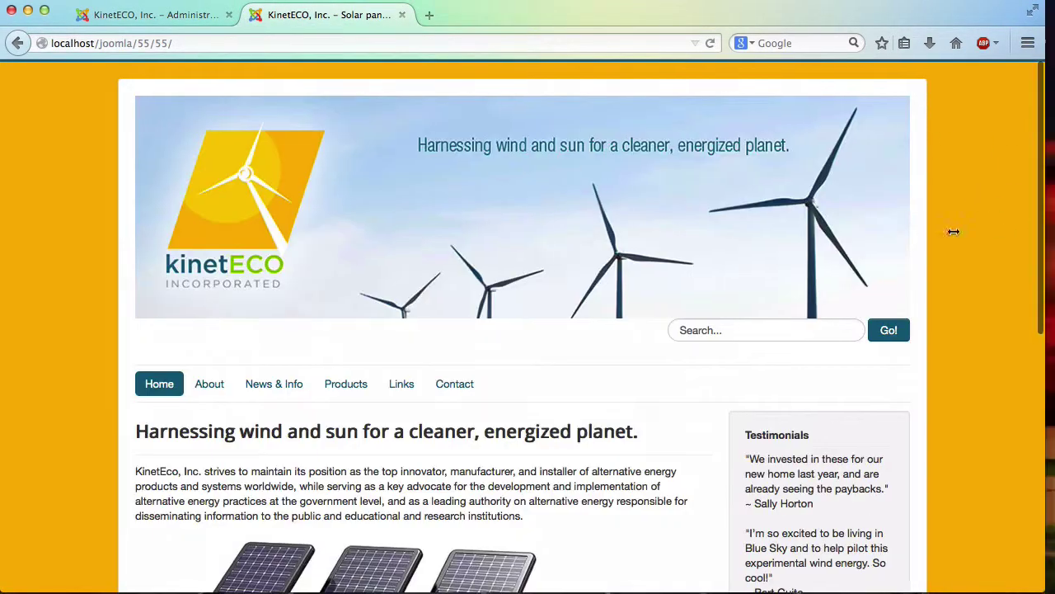
left_click_drag(1052, 221, 783, 249)
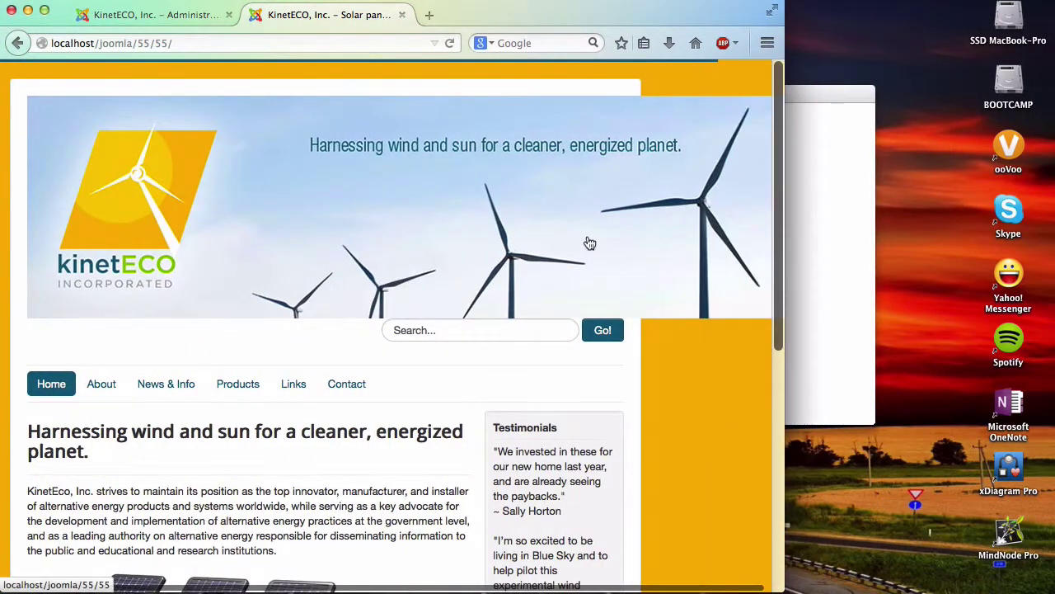
left_click(787, 306)
left_click(632, 288)
left_click(817, 233)
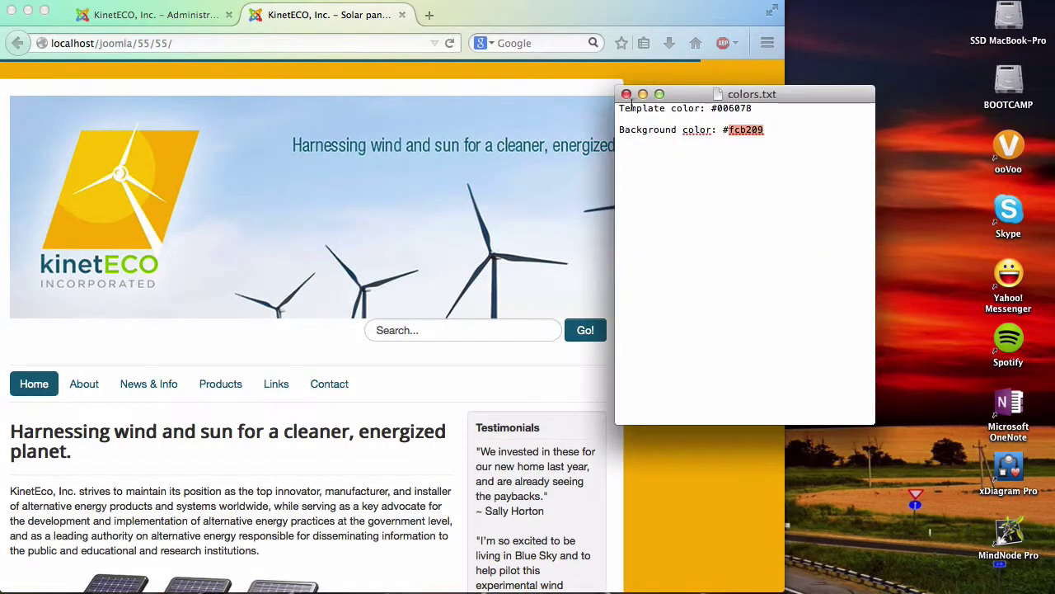
left_click(627, 93)
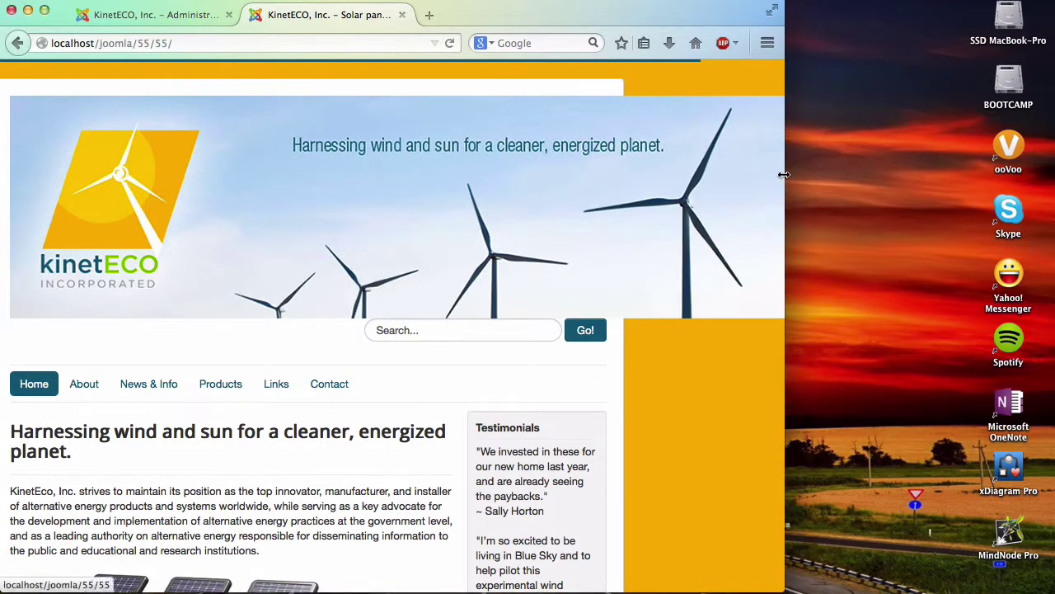
Shrink the browser window to phone width, examine the home page's responsive layout, and widen the window again
left_click_drag(783, 180, 266, 219)
scroll(243, 230, "down", 5)
scroll(243, 230, "down", 5)
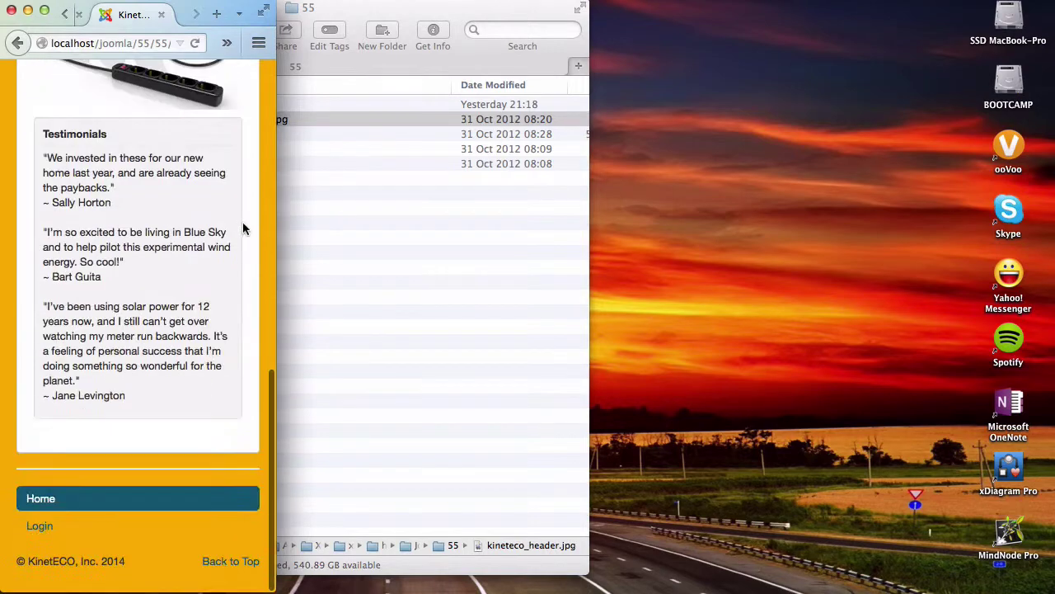
scroll(217, 235, "up", 10)
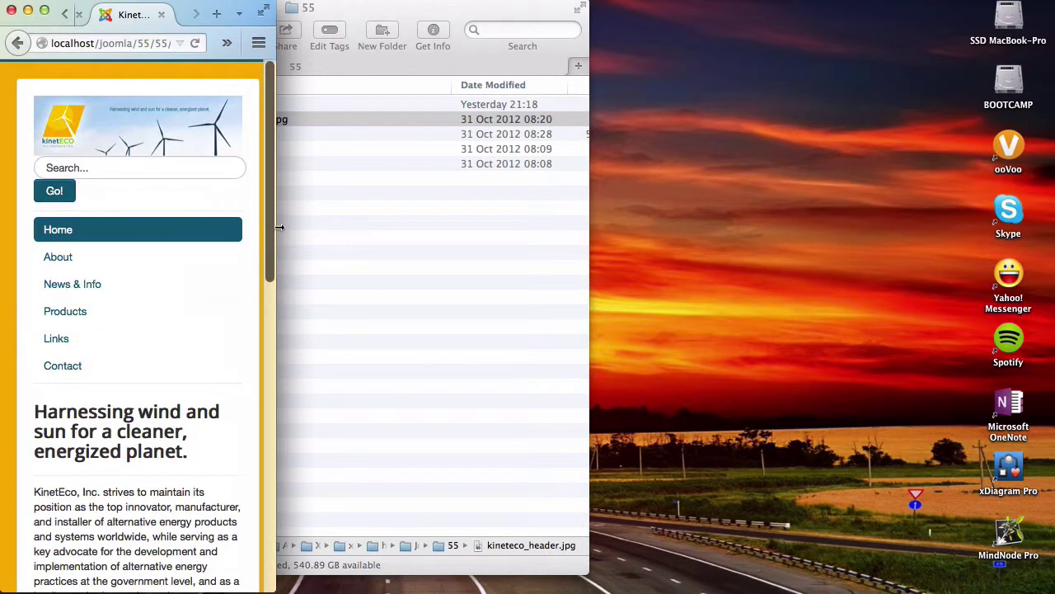
left_click_drag(277, 228, 1040, 230)
Set the style's Fluid Layout option to Fluid, save the style and reopen its options
left_click(123, 14)
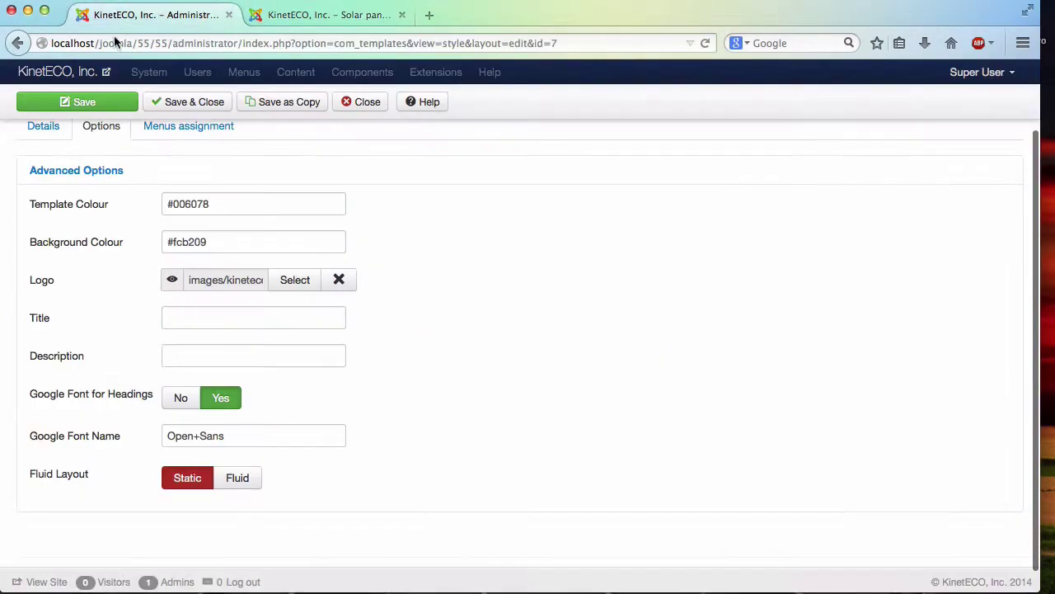
left_click(240, 484)
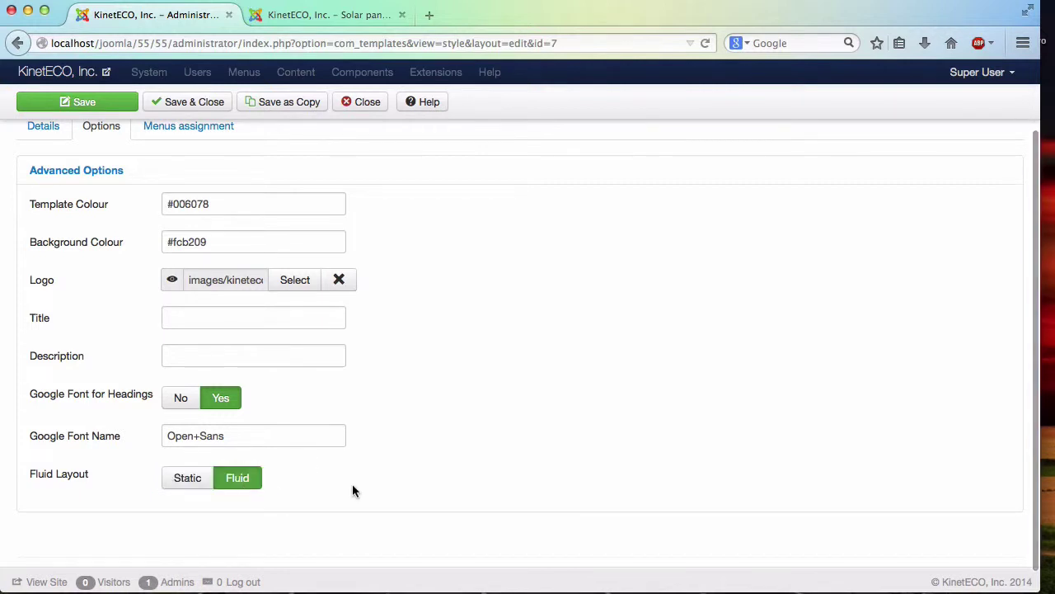
left_click(117, 103)
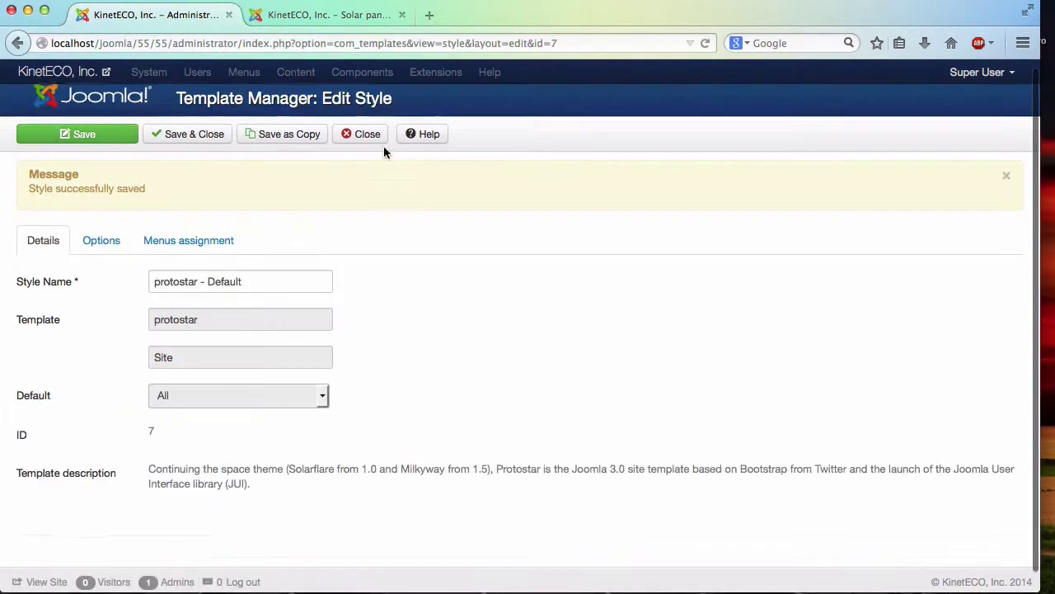
left_click(101, 238)
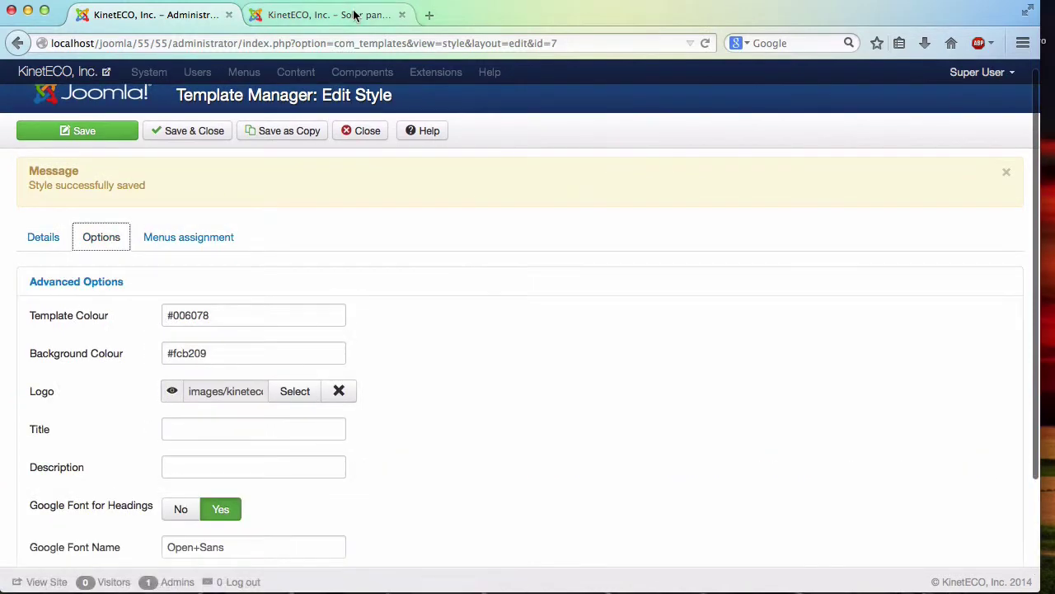
Reload the public home page, examine its layout and widen the browser window to the full screen
left_click(355, 14)
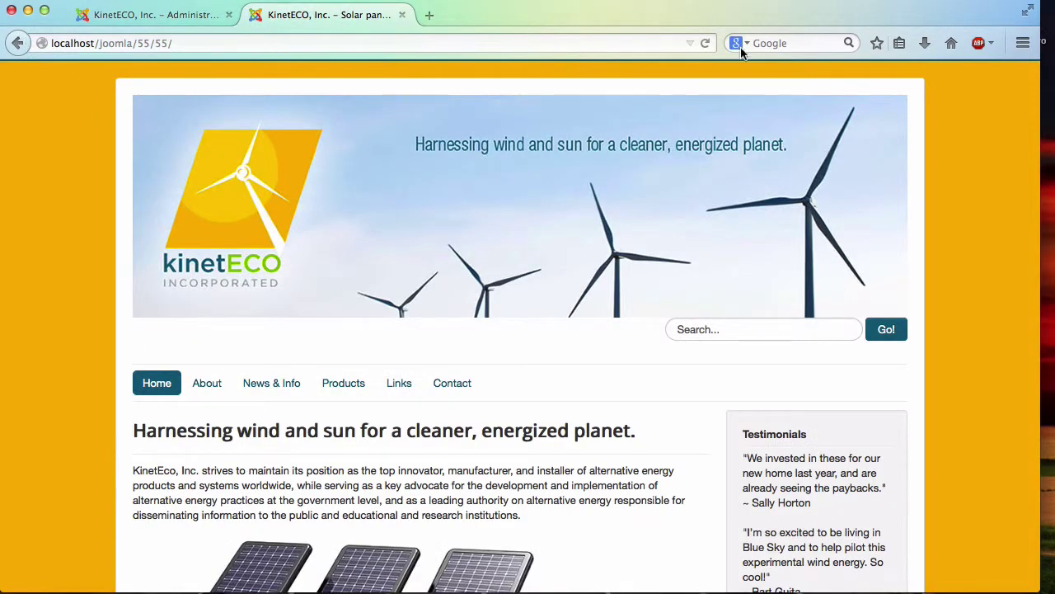
left_click(704, 43)
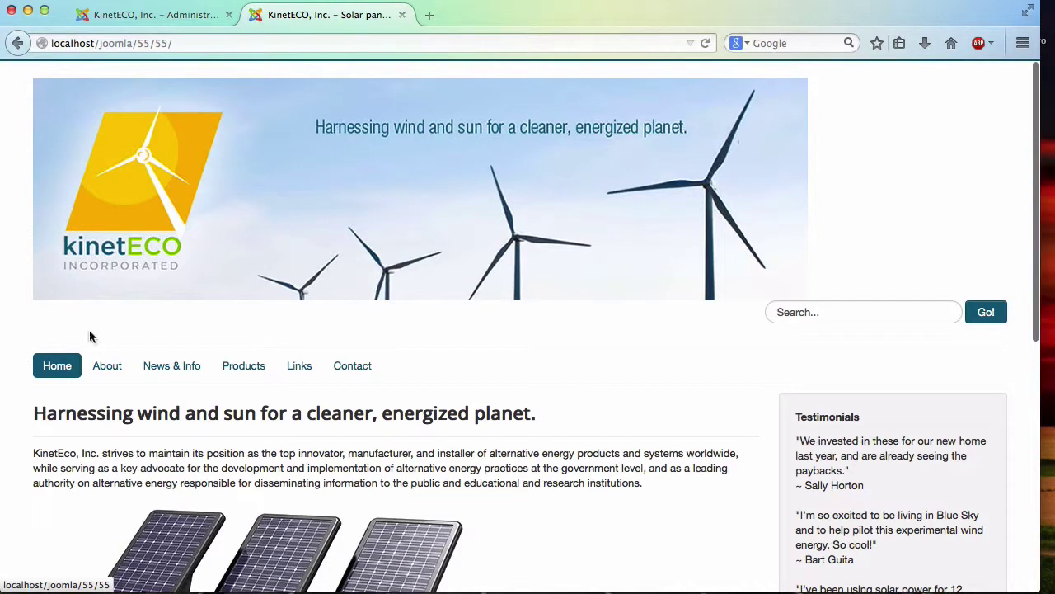
scroll(521, 365, "down", 7)
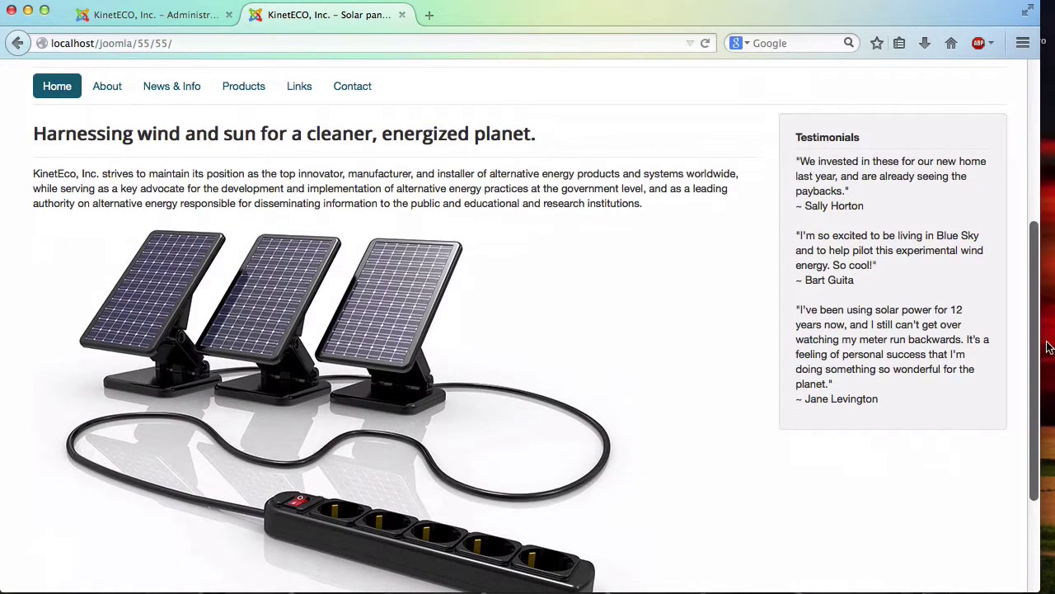
left_click_drag(1041, 345, 1052, 338)
scroll(574, 323, "up", 7)
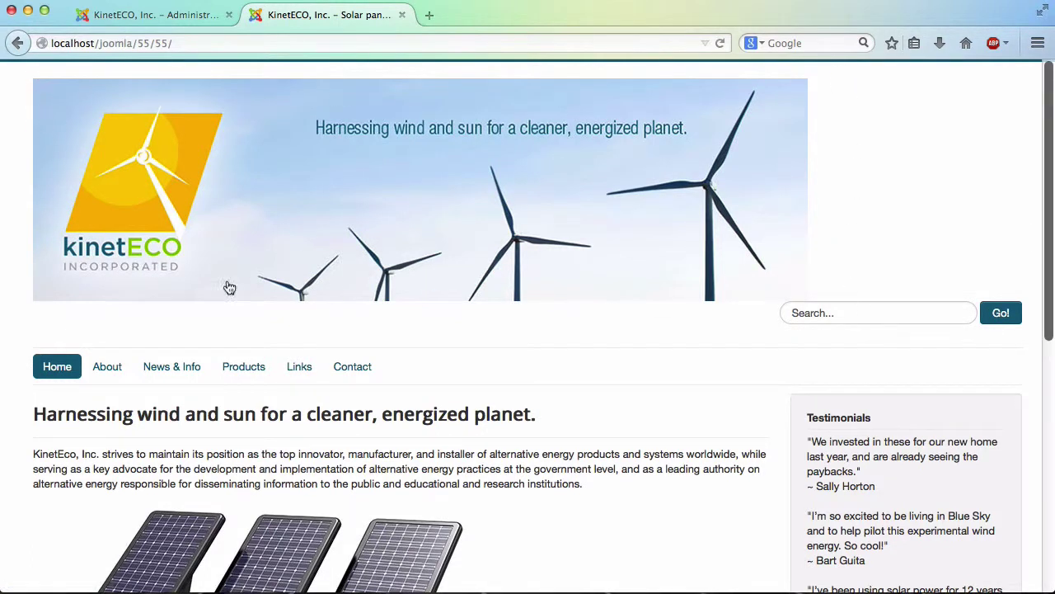
Inspect the home page's header image with Firebug
right_click(787, 284)
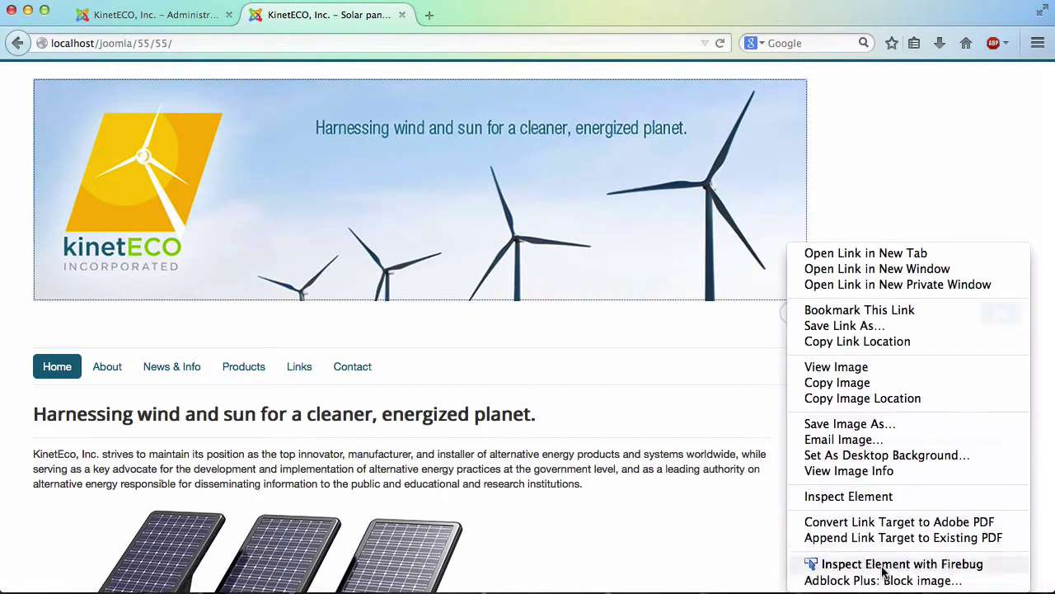
left_click(816, 564)
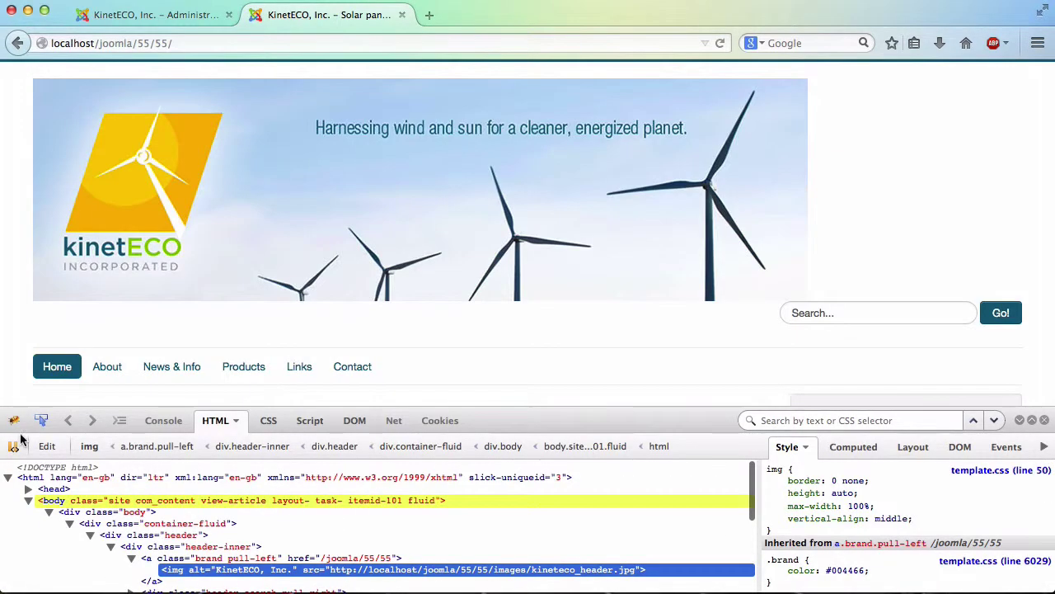
left_click(42, 420)
left_click(248, 254)
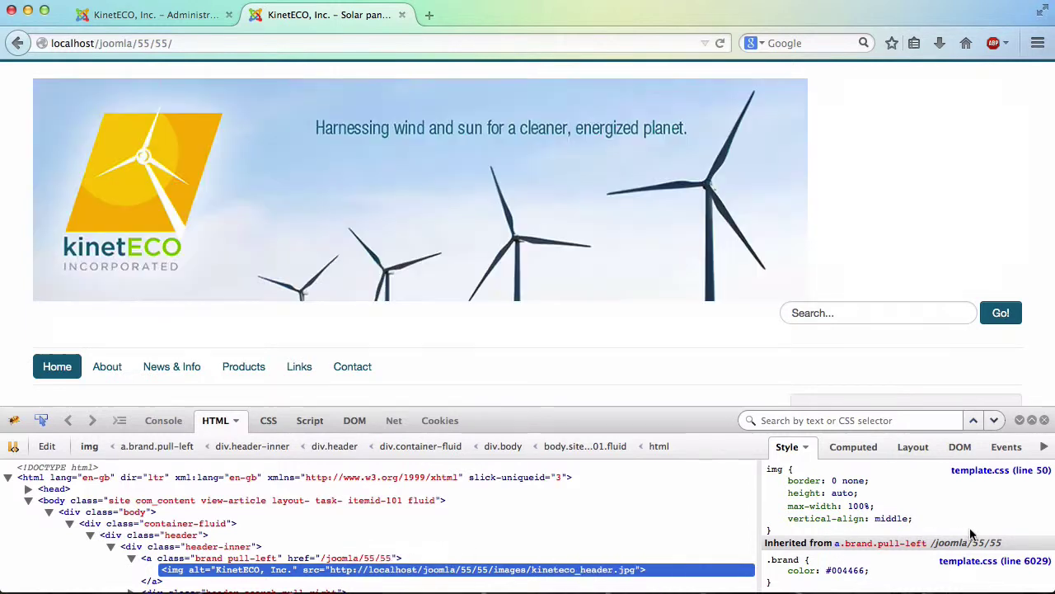
Add padding-bottom: 10px to the img rule in Firebug
left_click(918, 517)
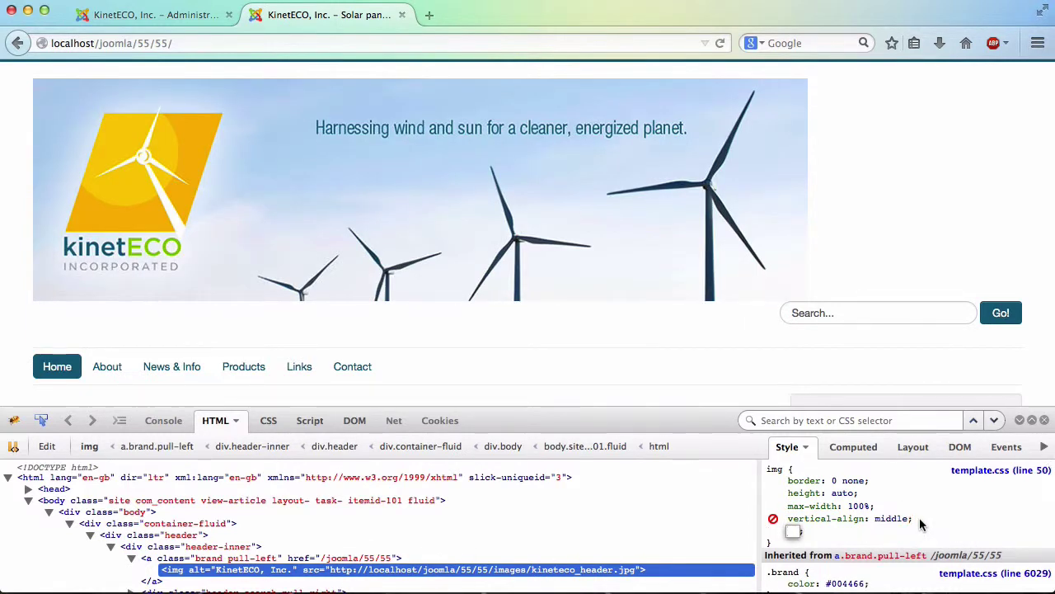
type("padding")
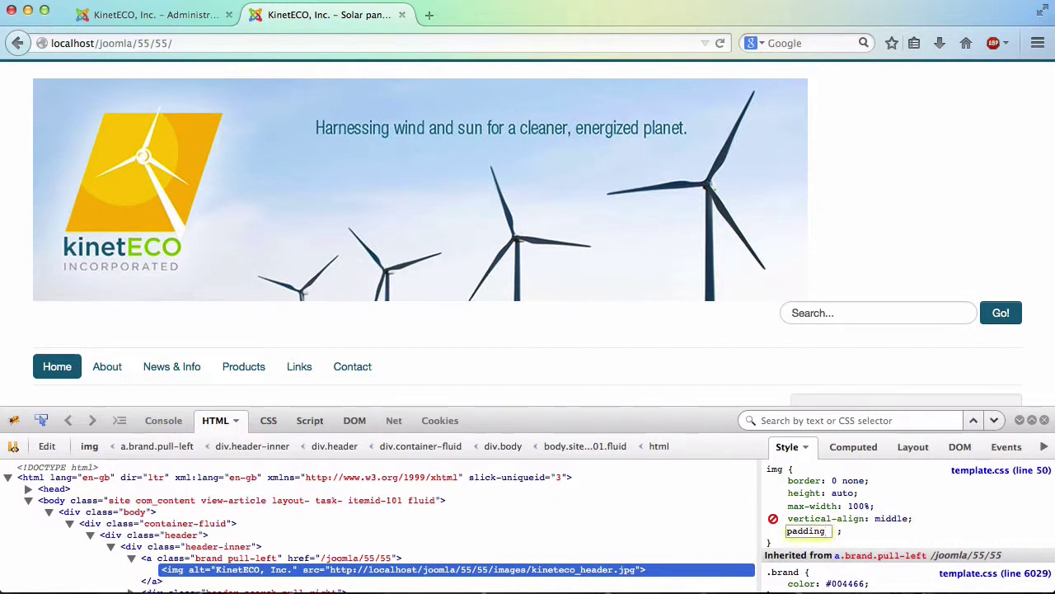
type("-bottom")
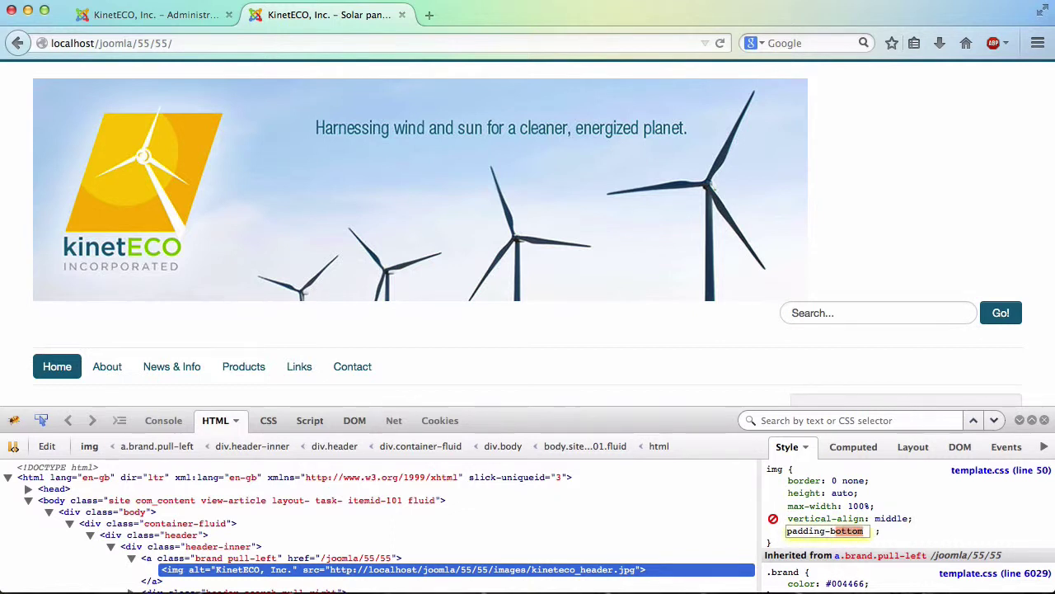
type(": 10")
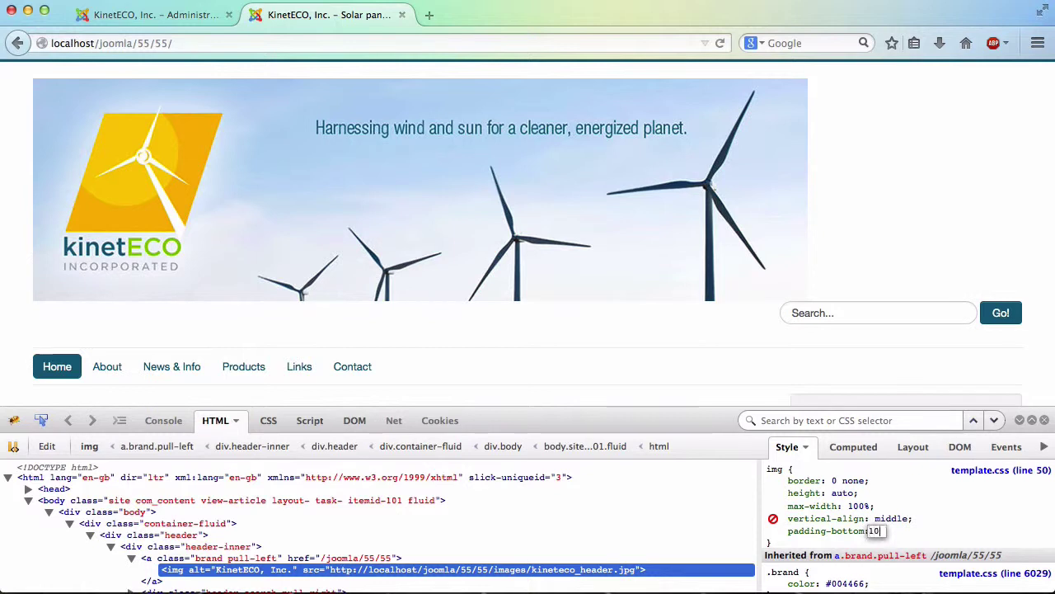
type("px")
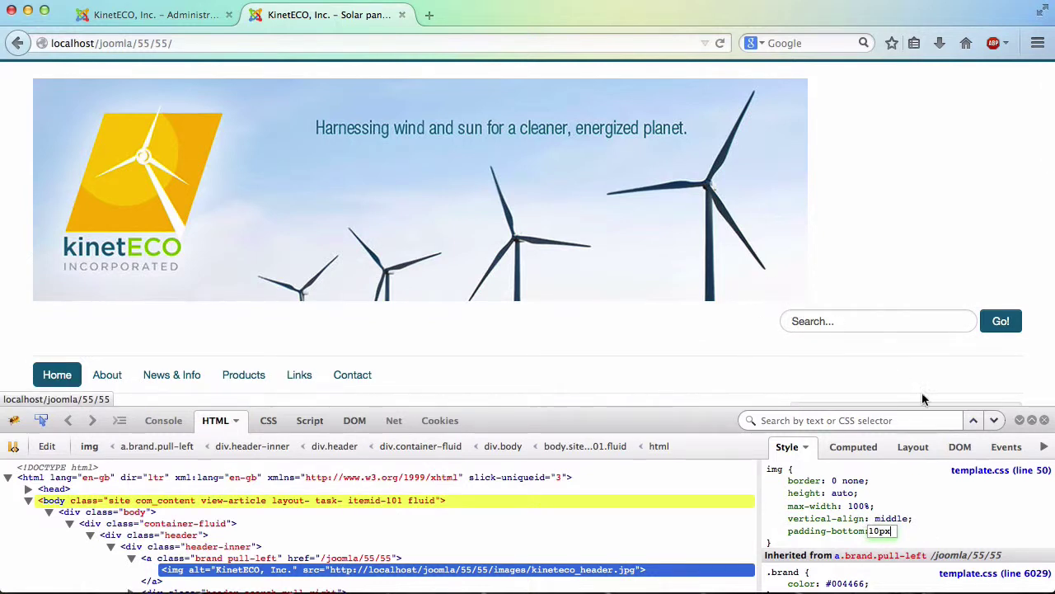
left_click(934, 546)
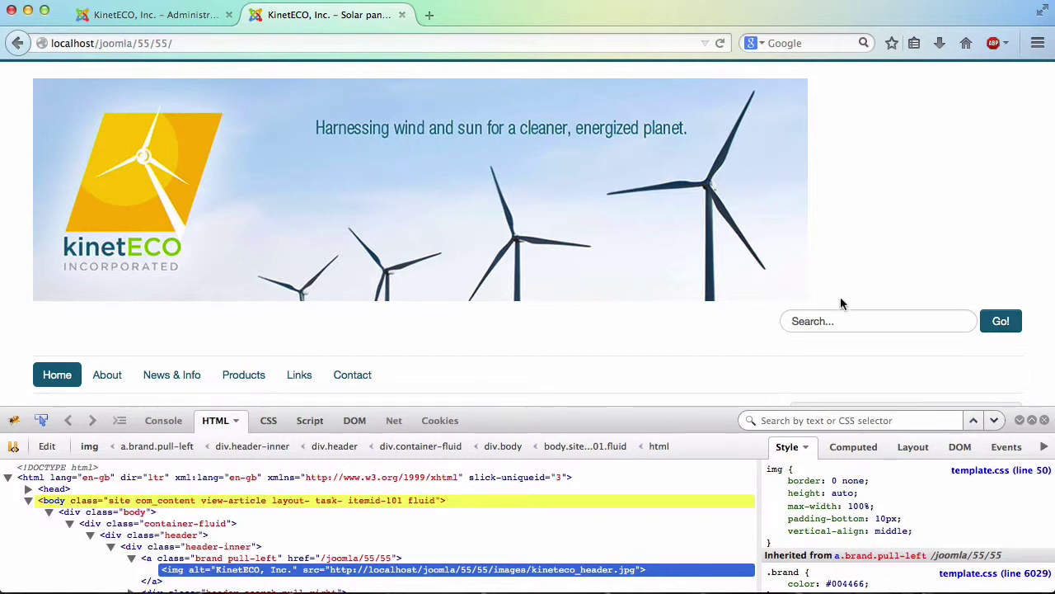
Reload the home page to discard the trial padding and close Firebug
left_click(720, 44)
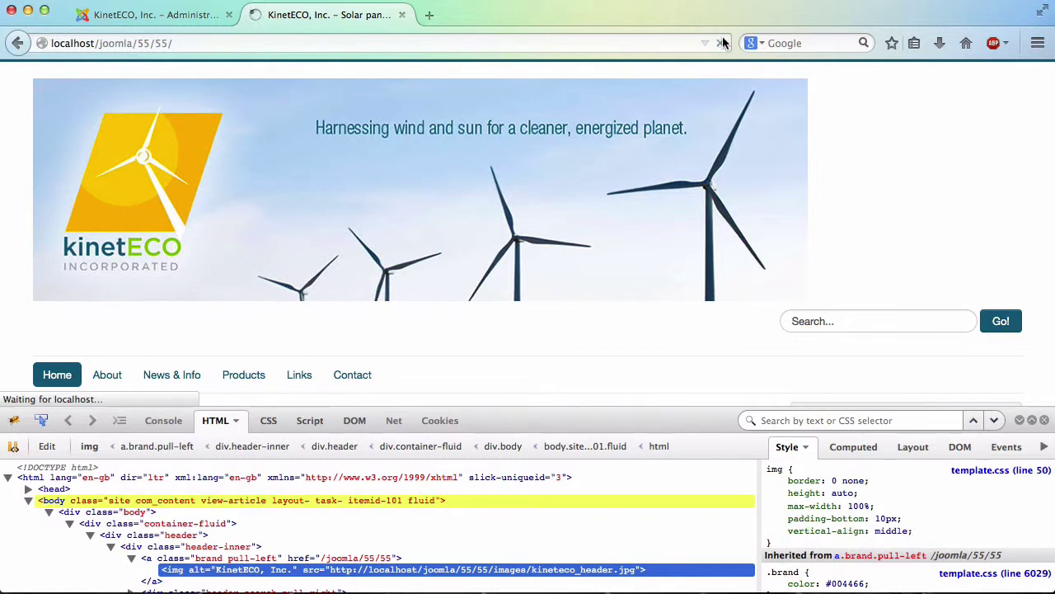
left_click(1044, 419)
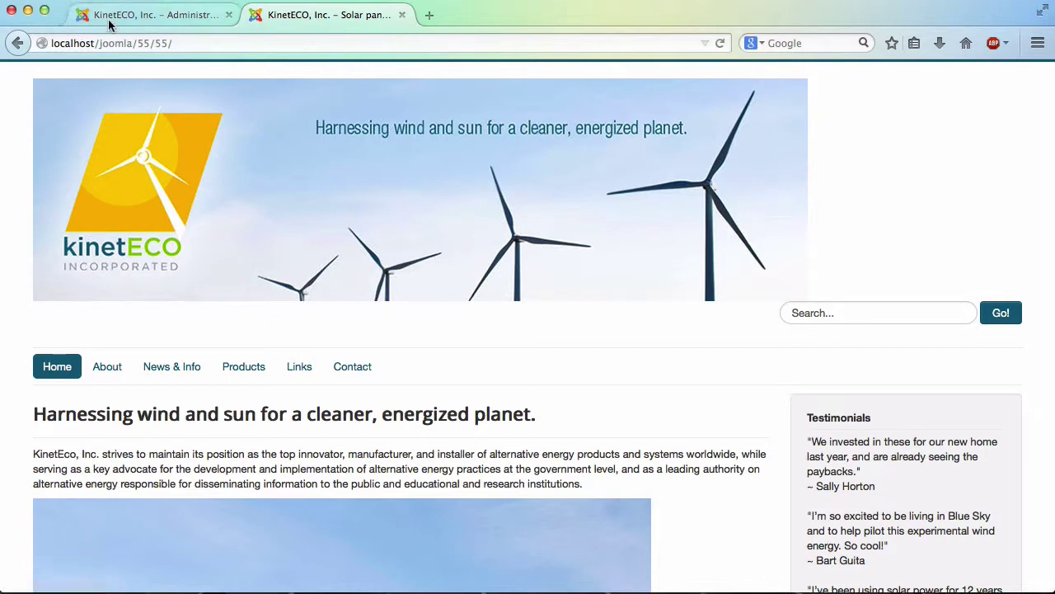
Set the style's Fluid Layout option back to Static, save the style and return to the public home page
left_click(78, 18)
scroll(231, 457, "down", 2)
left_click(189, 457)
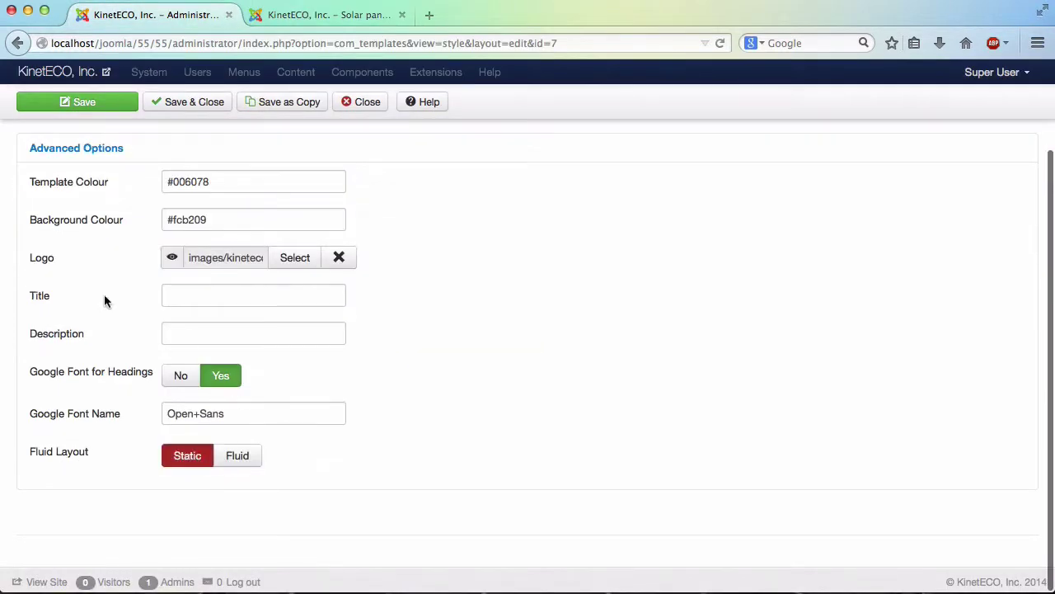
left_click(99, 109)
left_click(309, 18)
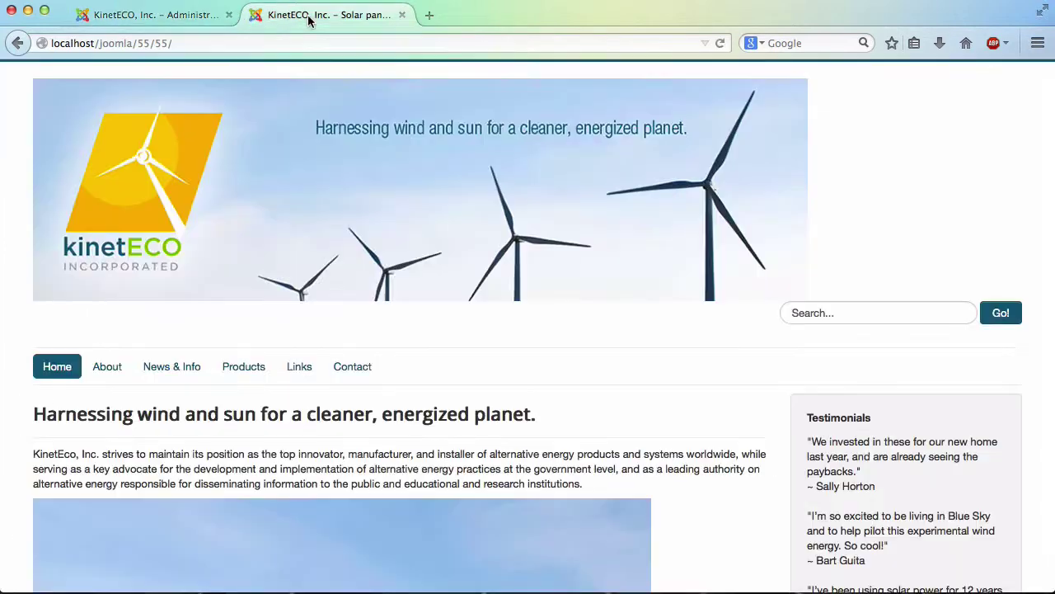
Reload the public home page and look over its full length with the static layout applied
left_click(720, 42)
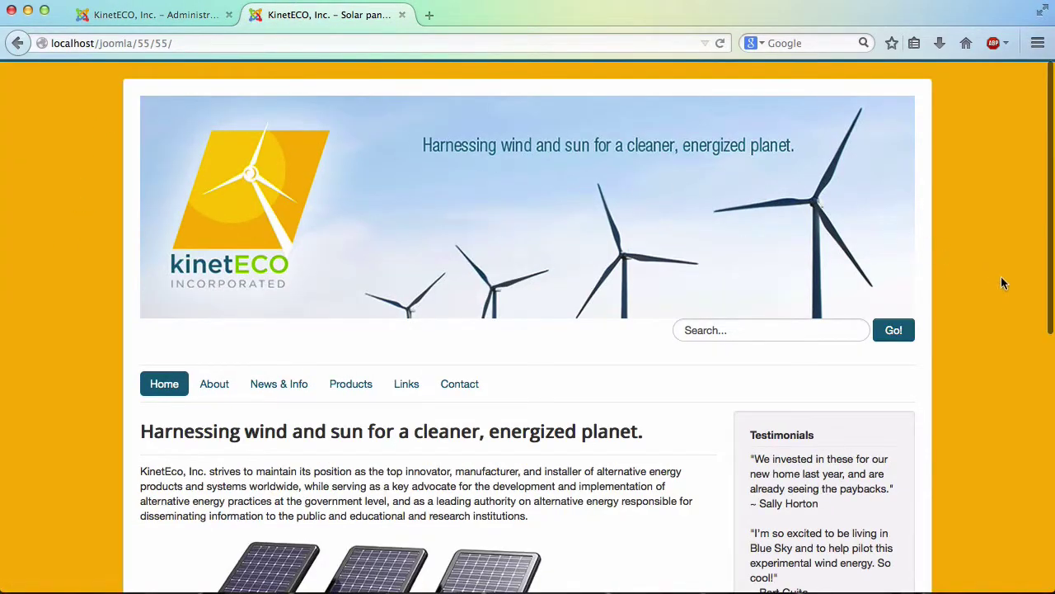
scroll(999, 316, "down", 5)
scroll(994, 324, "down", 5)
scroll(994, 322, "up", 10)
scroll(994, 322, "down", 10)
scroll(893, 300, "up", 10)
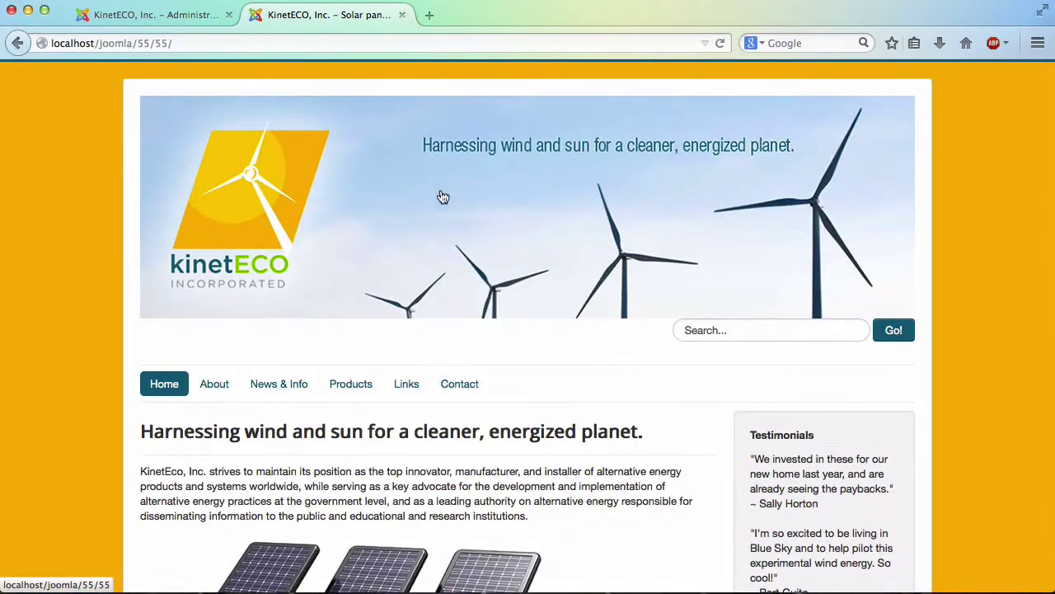
Return to the default Protostar style in the administrator and review its menu assignments and advanced options
left_click(164, 16)
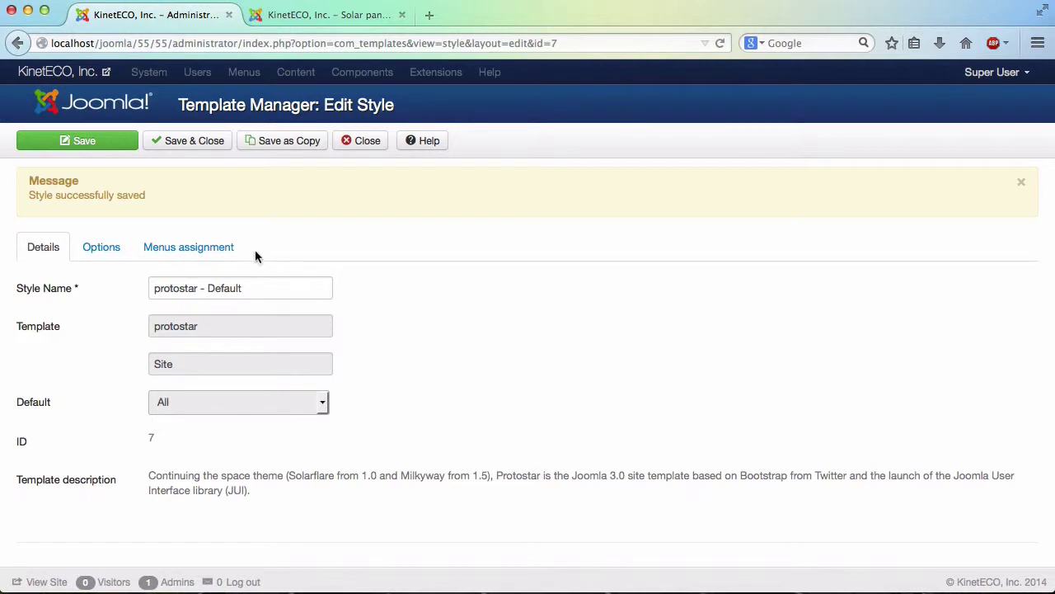
left_click(161, 247)
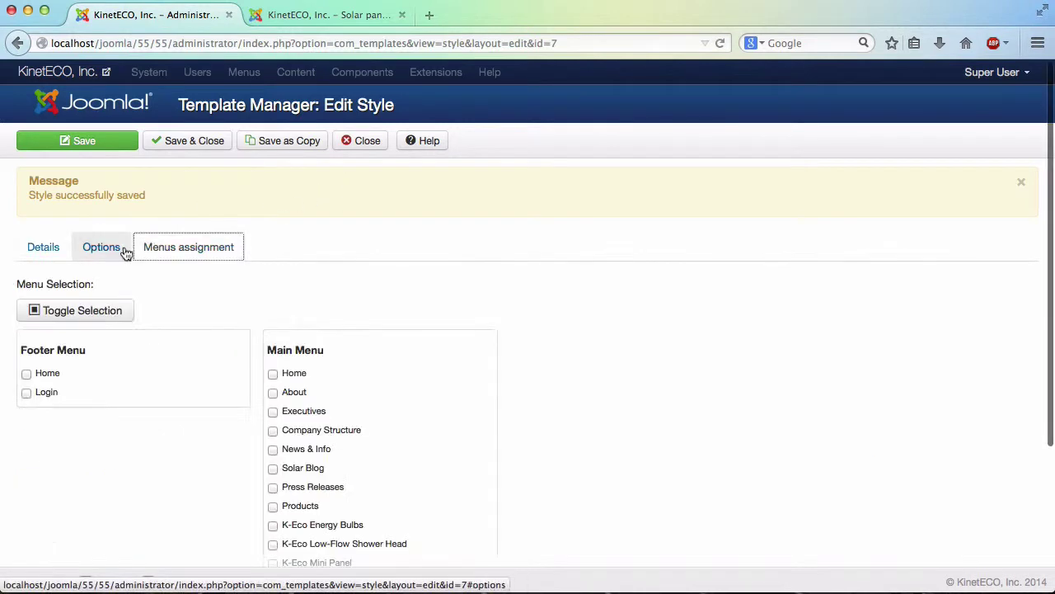
left_click(116, 249)
scroll(483, 313, "down", 3)
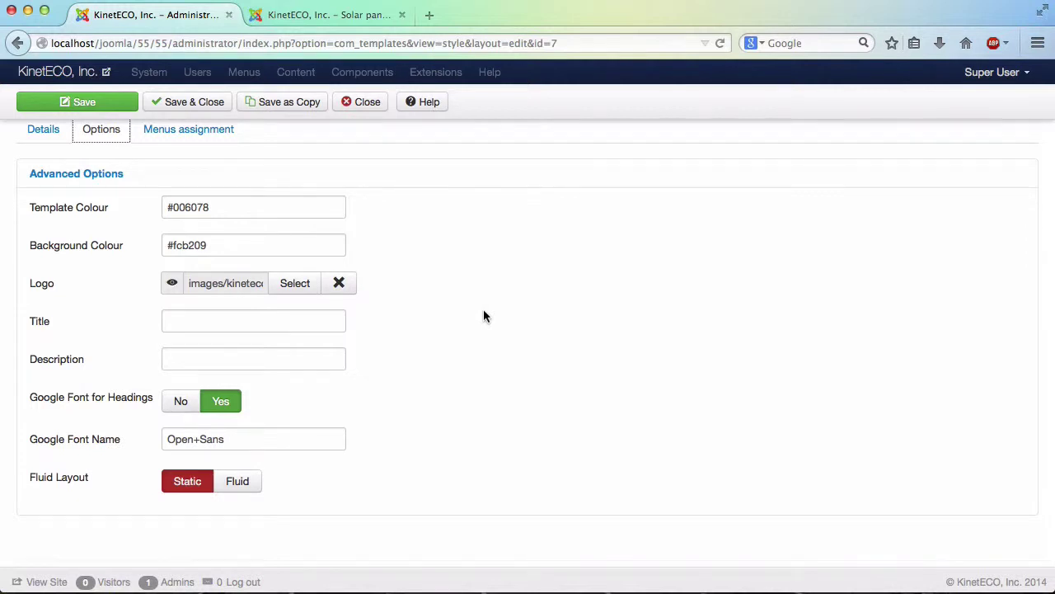
scroll(484, 315, "up", 3)
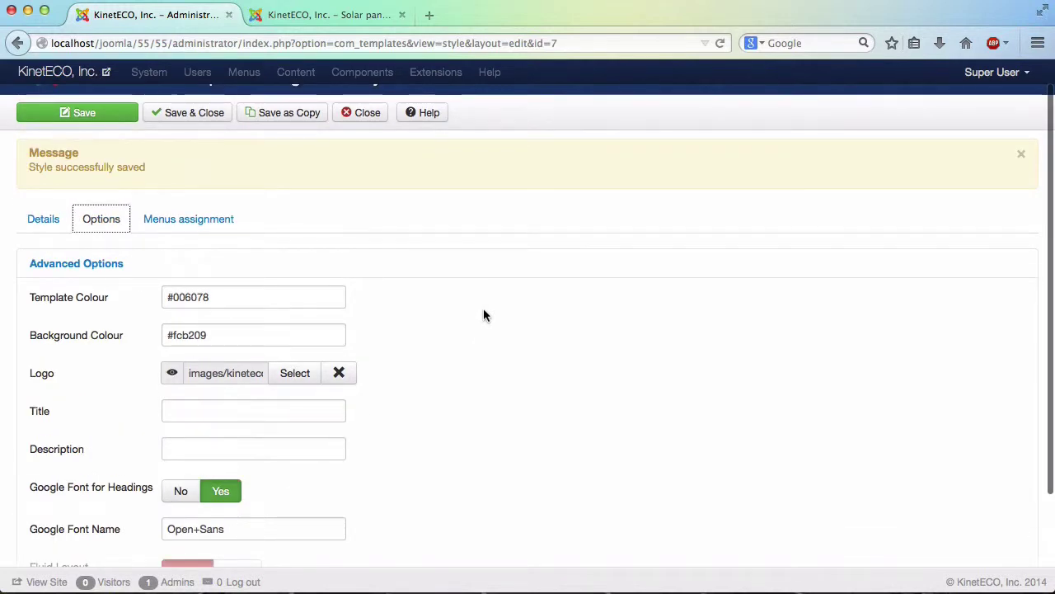